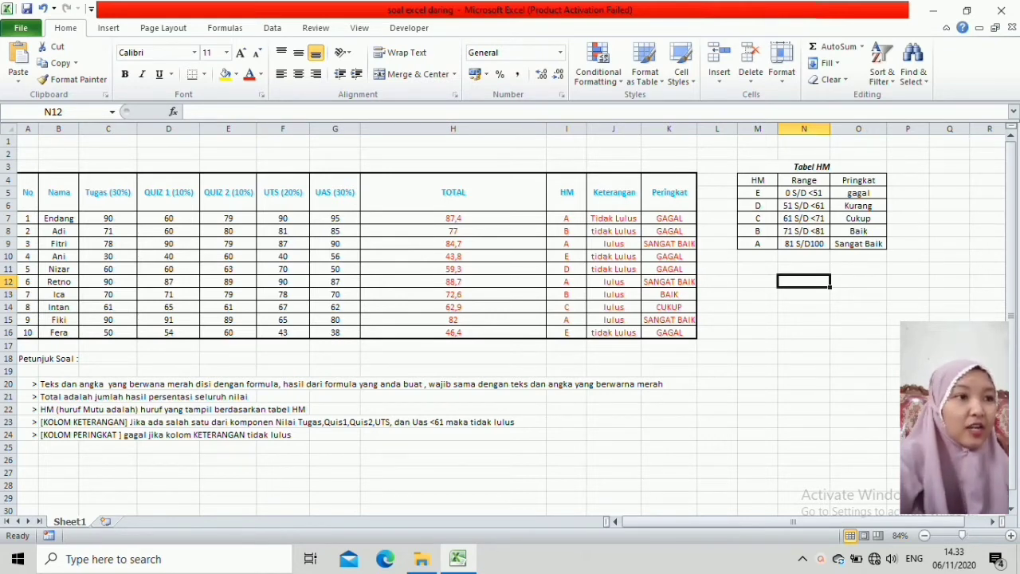
Widen the TOTAL column slightly and clear the typed value from cell H7 for editing.
click(452, 218)
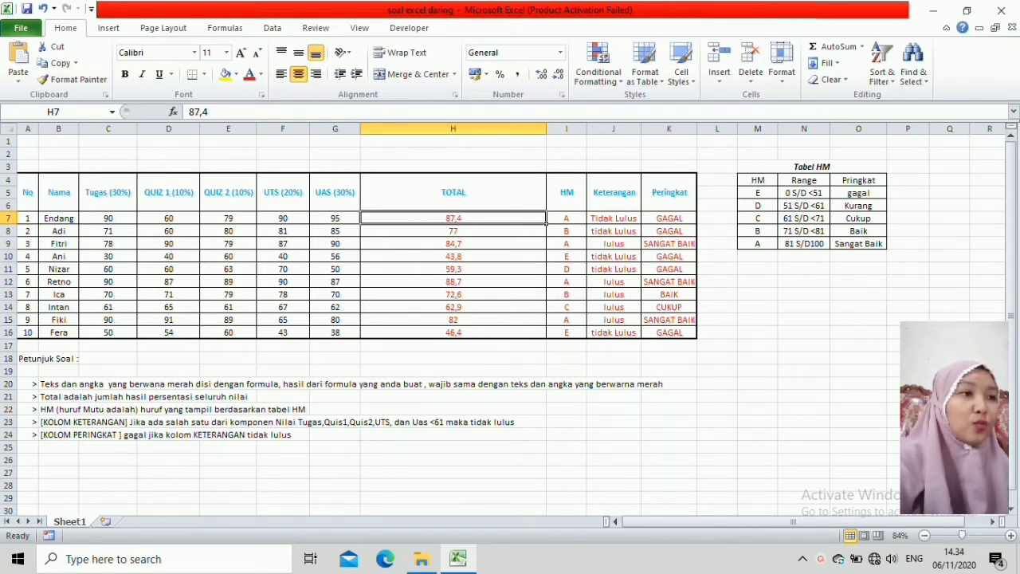
drag(547, 128, 565, 129)
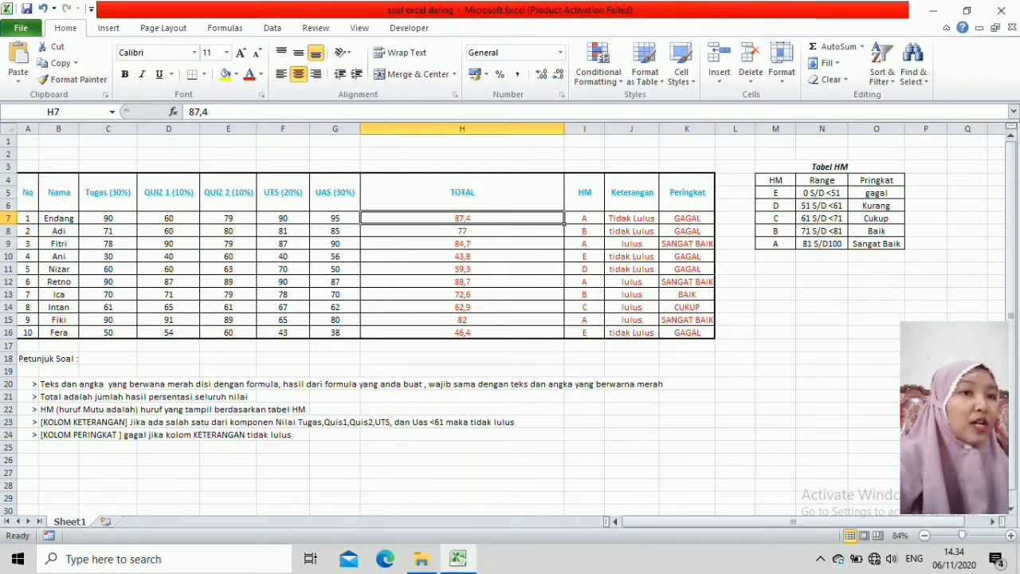
key(F2)
key(BackSpace)
key(BackSpace)
key(BackSpace)
key(BackSpace)
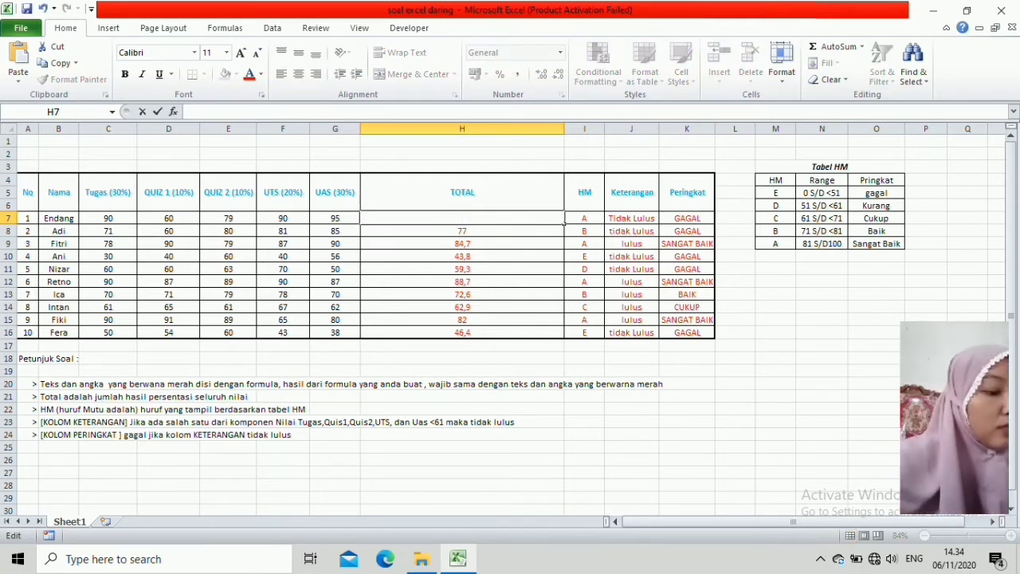
Start a SUM formula in H7 with the weighted Tugas score C7*30% as its first argument.
text(=)
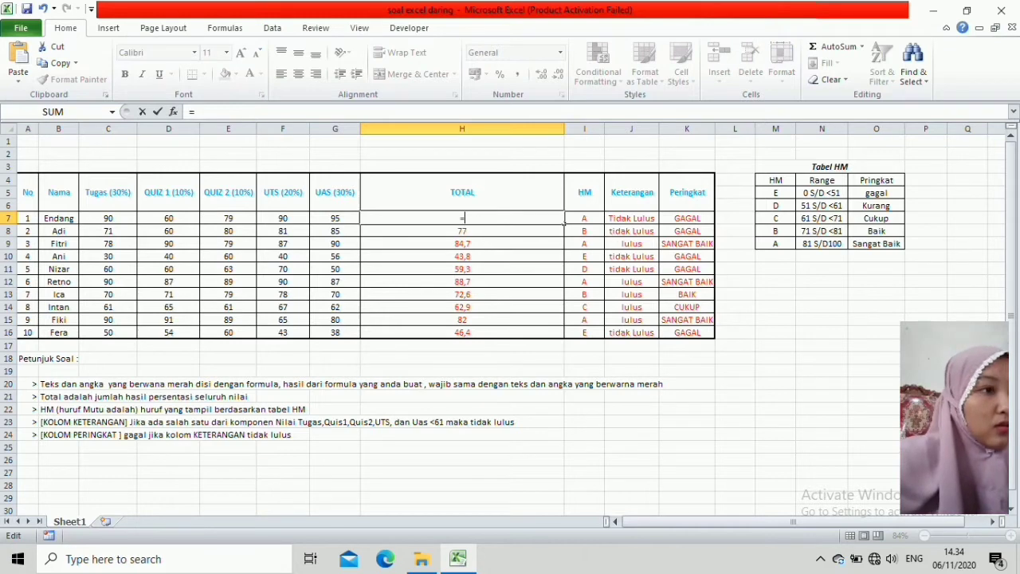
text(SUM()
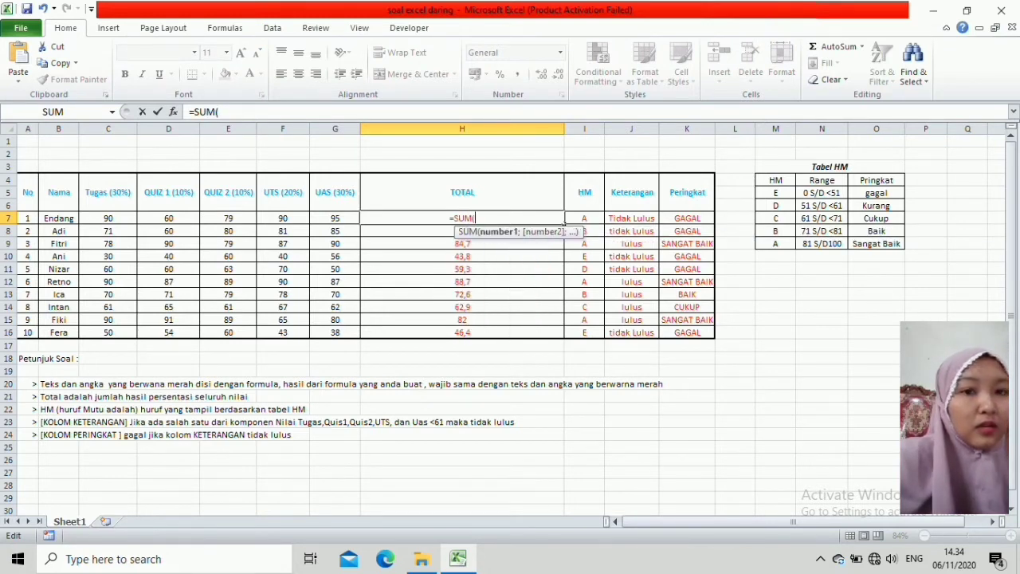
click(108, 217)
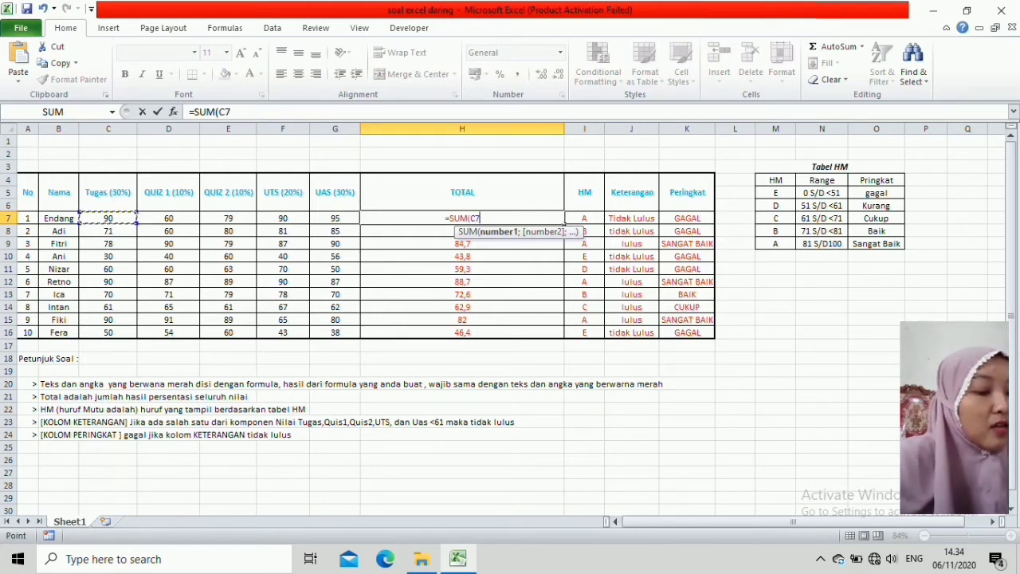
text(*30%)
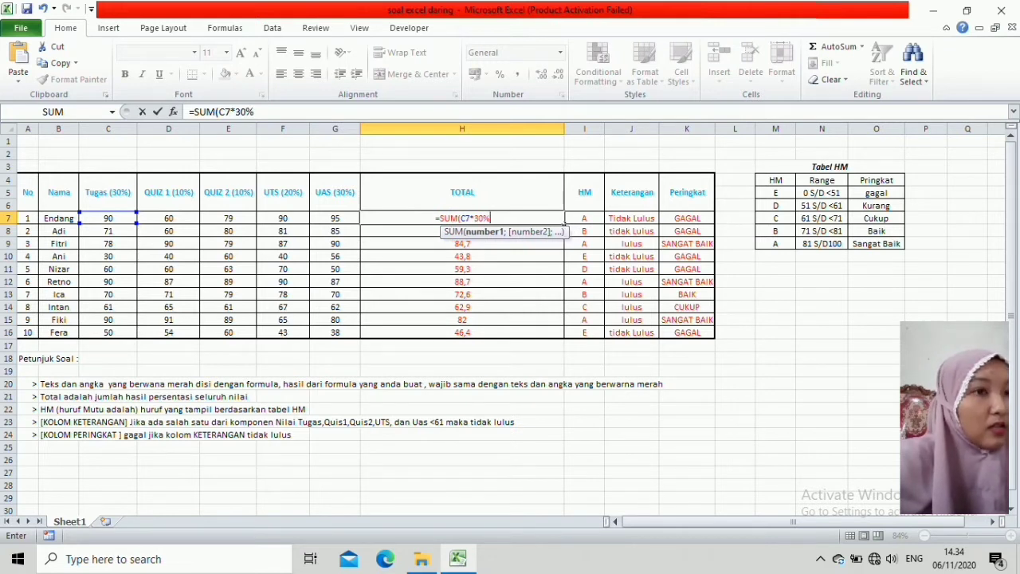
text(;)
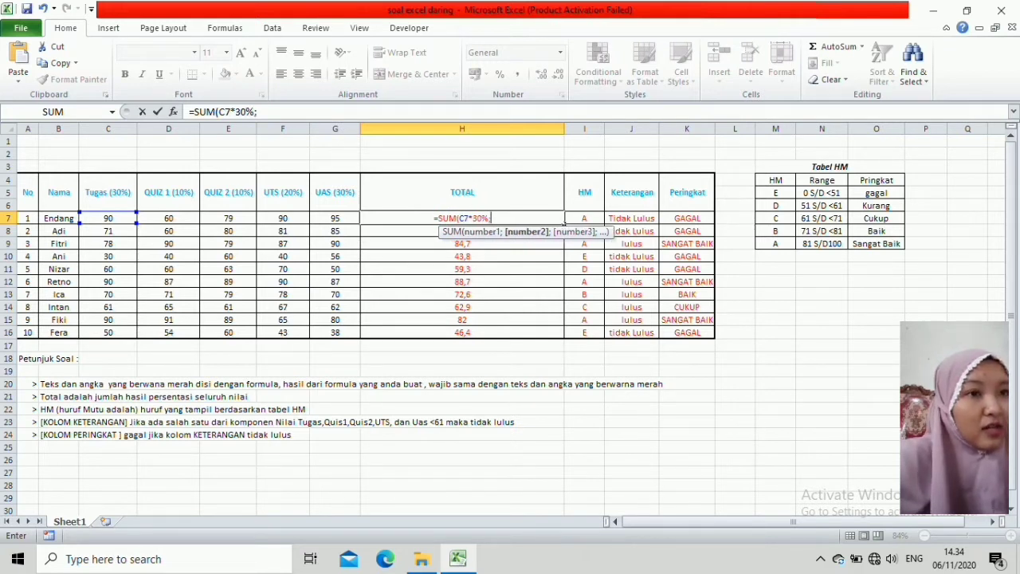
Add the weighted quiz scores D7*10% and E7*10% as the next semicolon-separated arguments of the H7 formula.
click(169, 218)
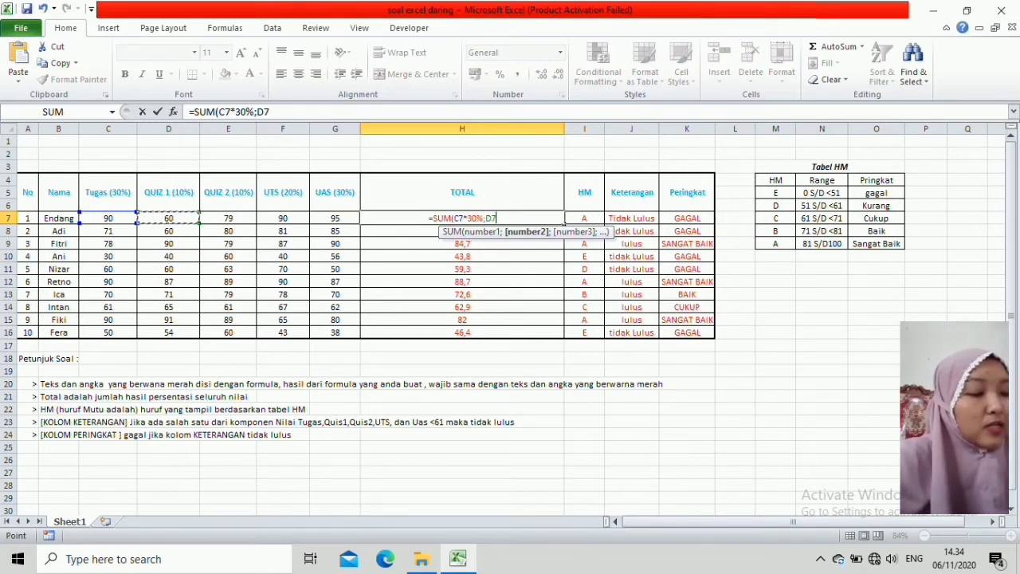
text(*10%)
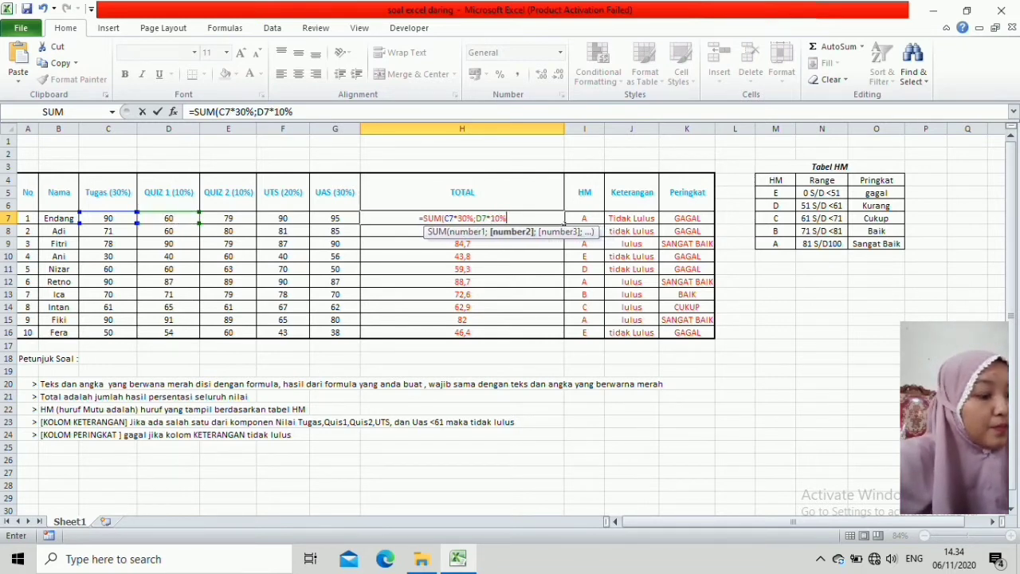
text(;)
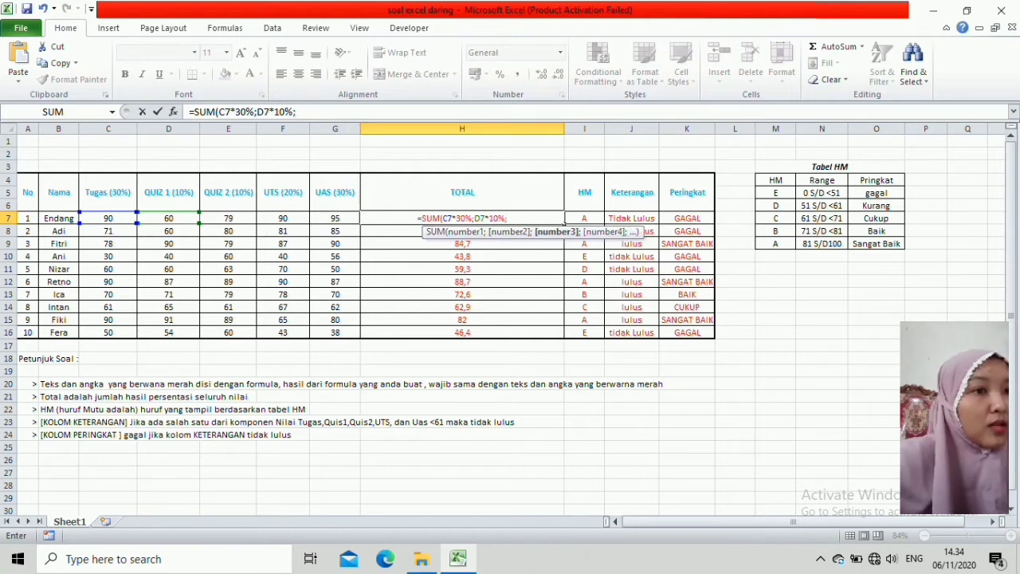
click(228, 218)
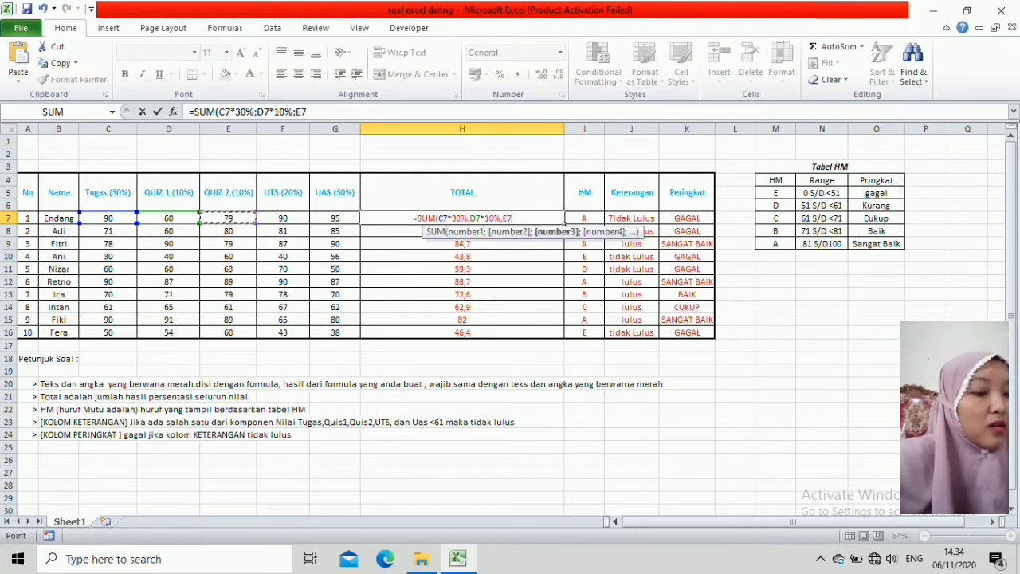
text(*)
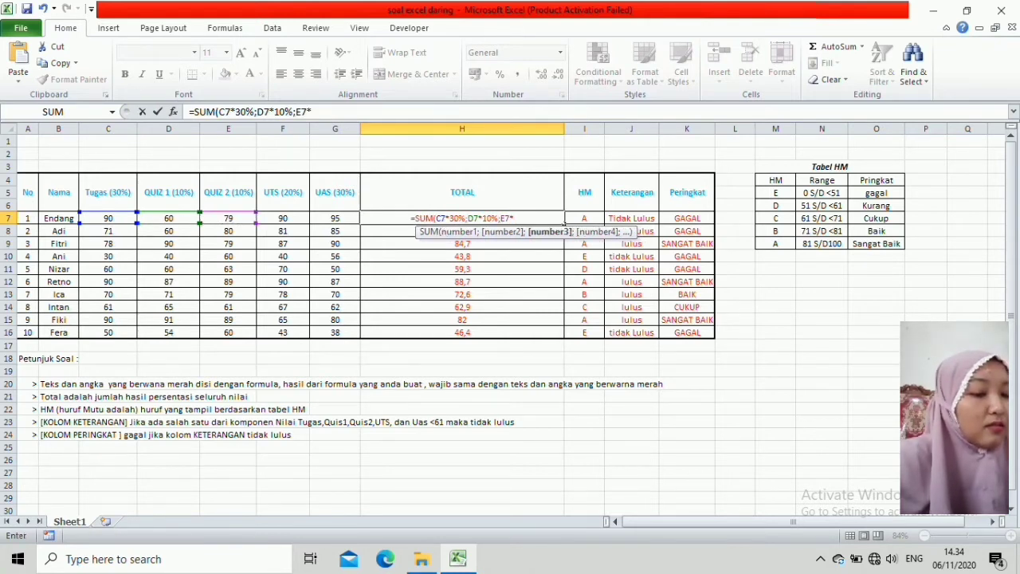
text(10)
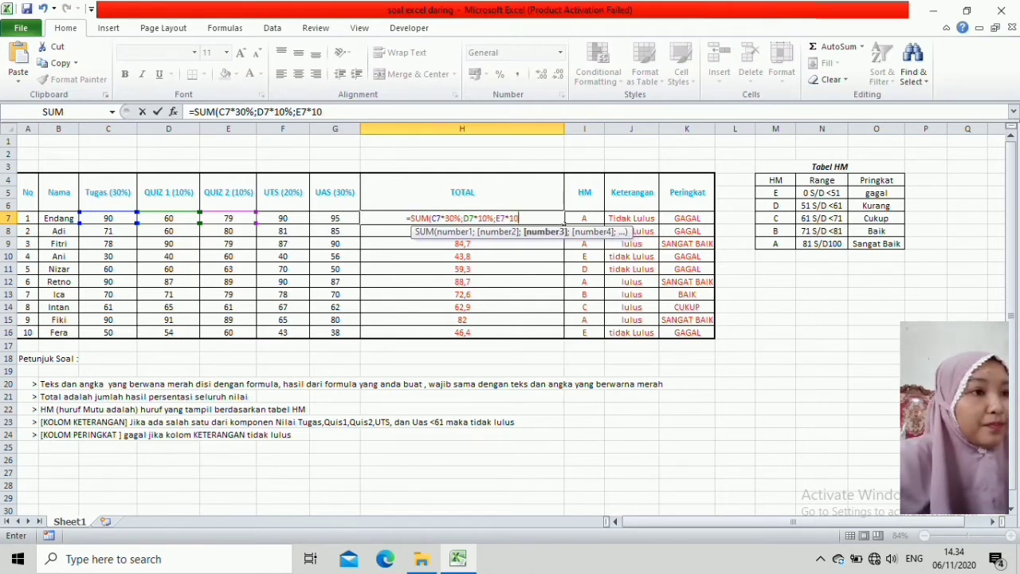
text(%)
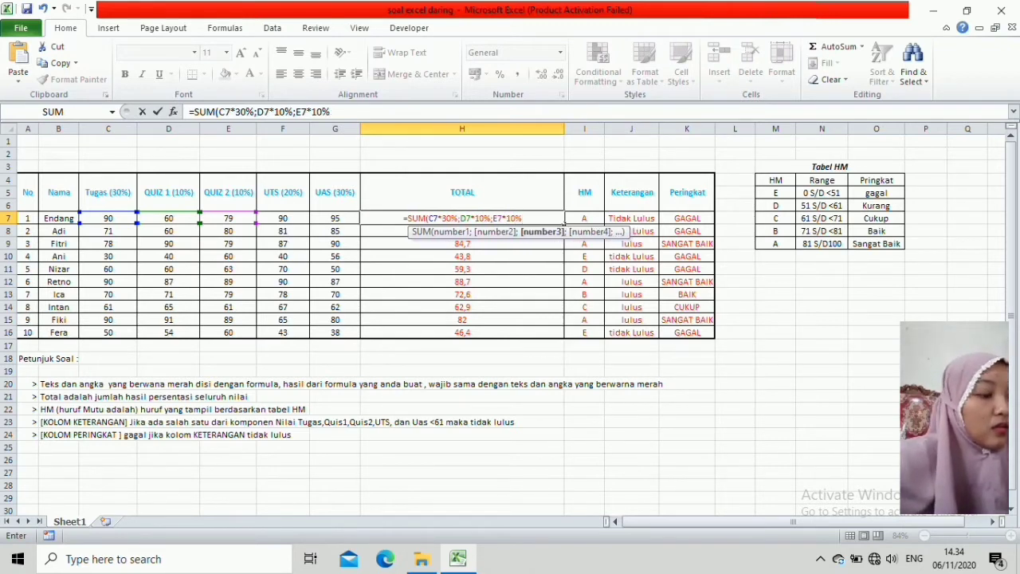
text(;)
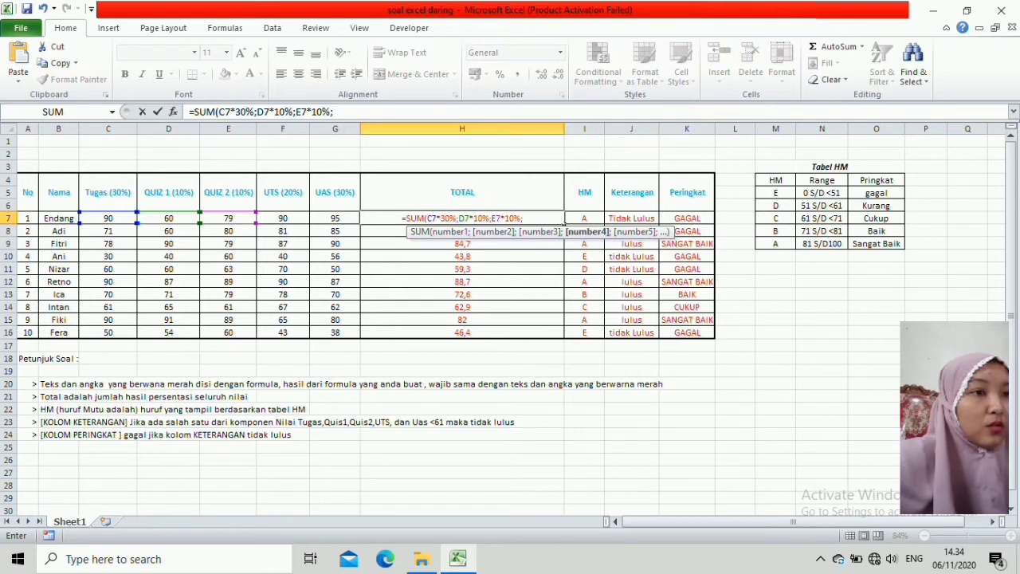
Complete the H7 SUM formula with the weighted UTS and UAS scores, F7*20% and G7*30%.
click(283, 218)
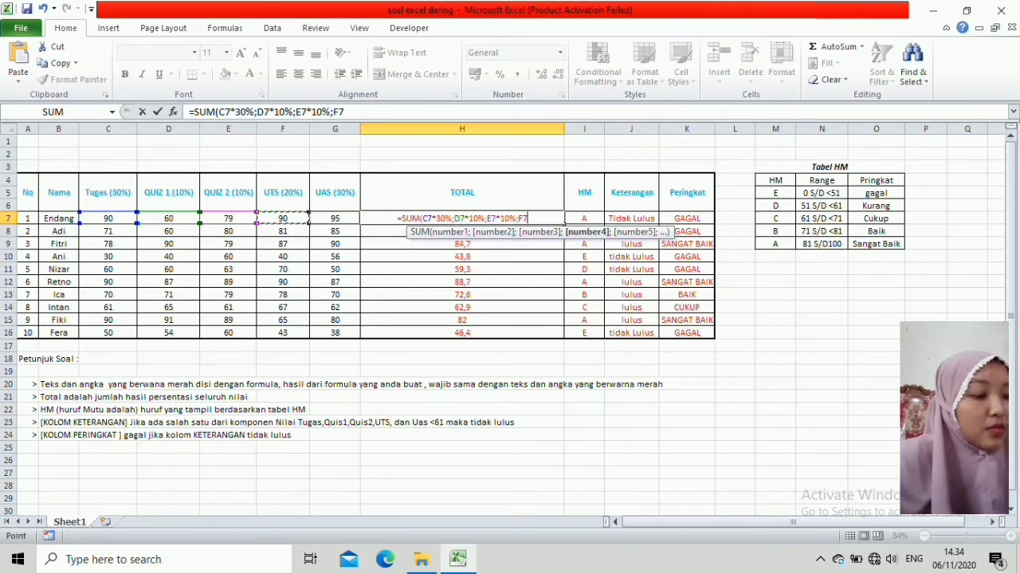
text(*)
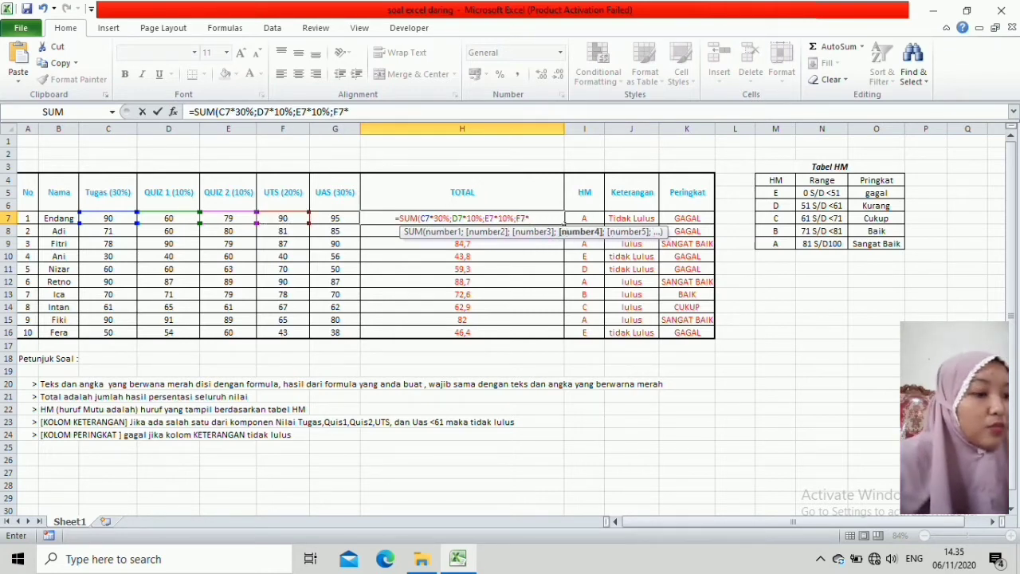
text(20)
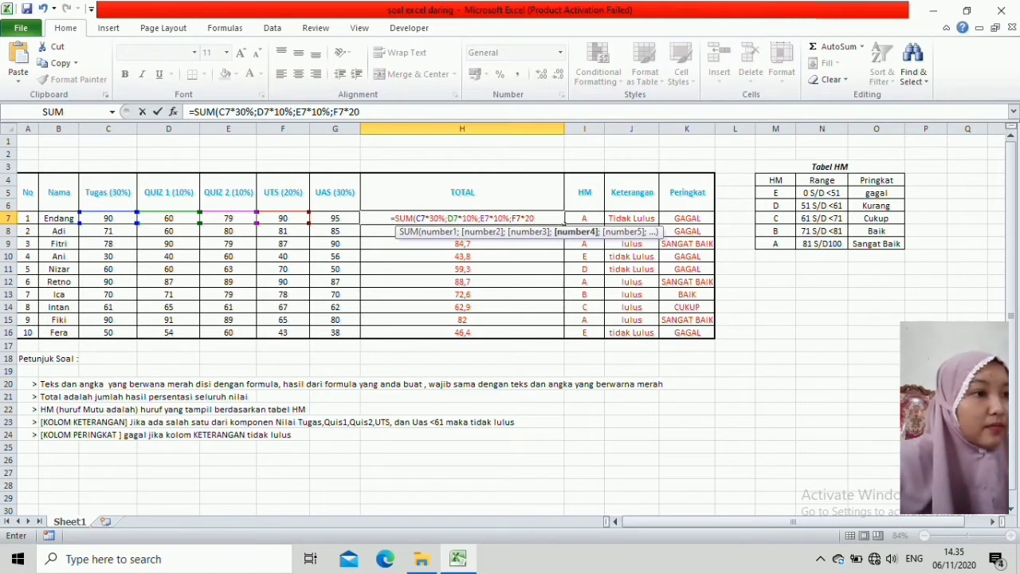
text(%;)
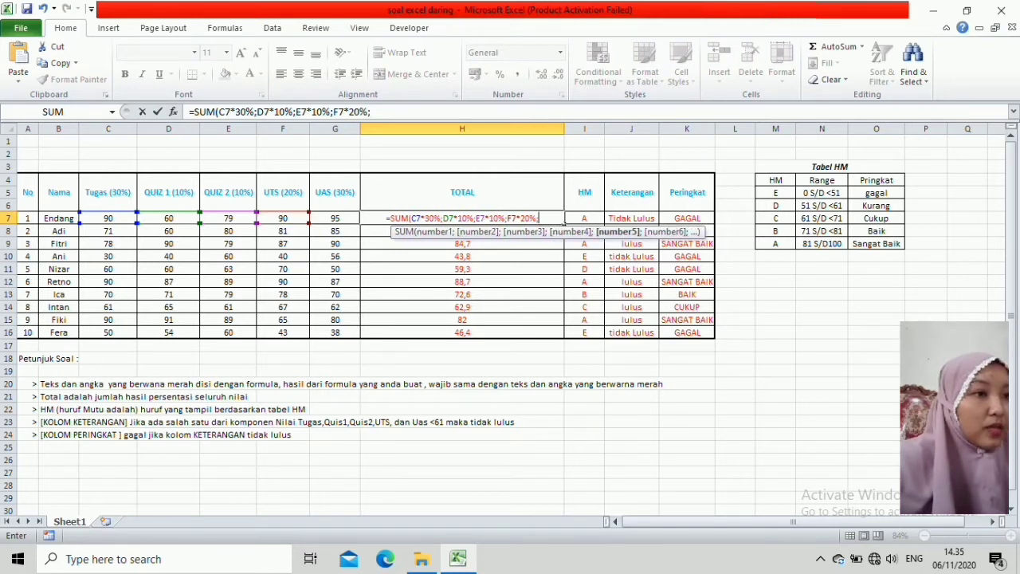
key(Left)
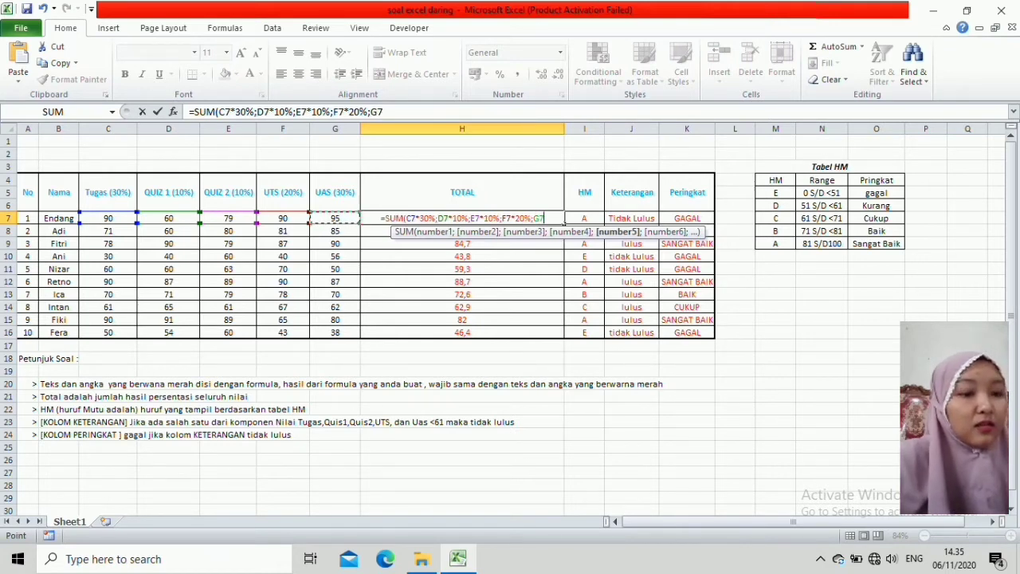
text(*30)
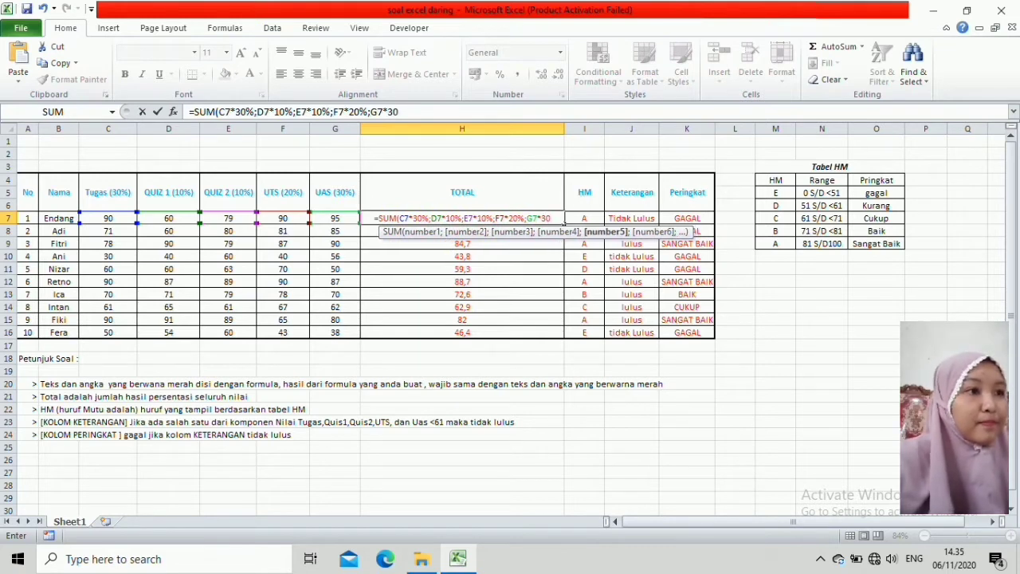
text(%)
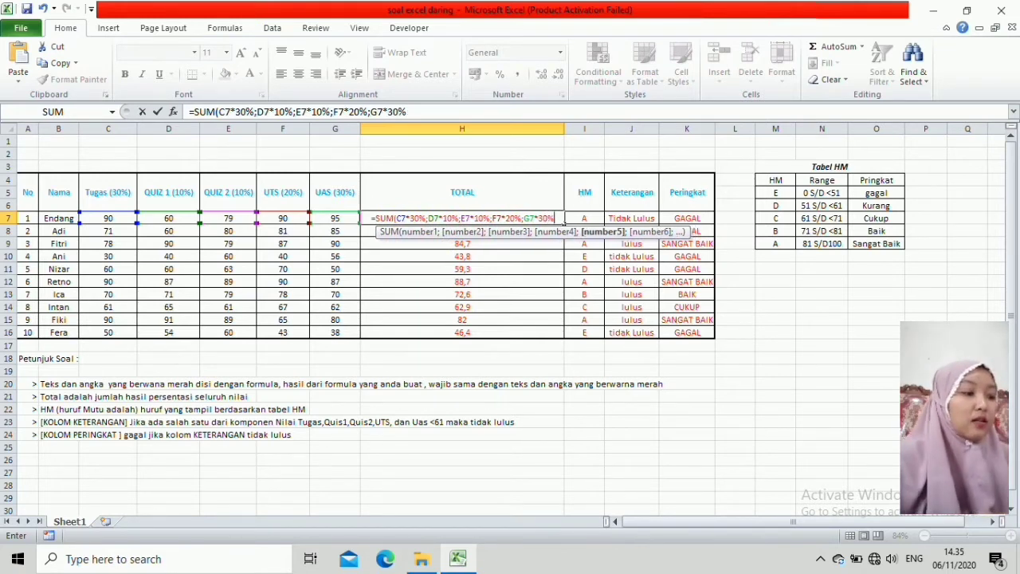
key(Return)
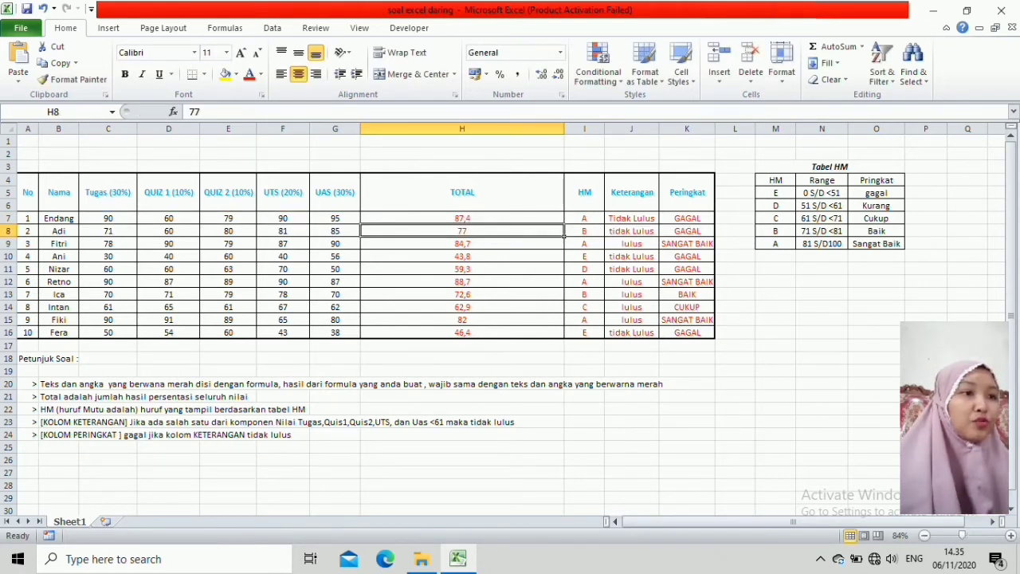
Copy the weighted SUM formula from H7 down the TOTAL column to H16.
click(461, 218)
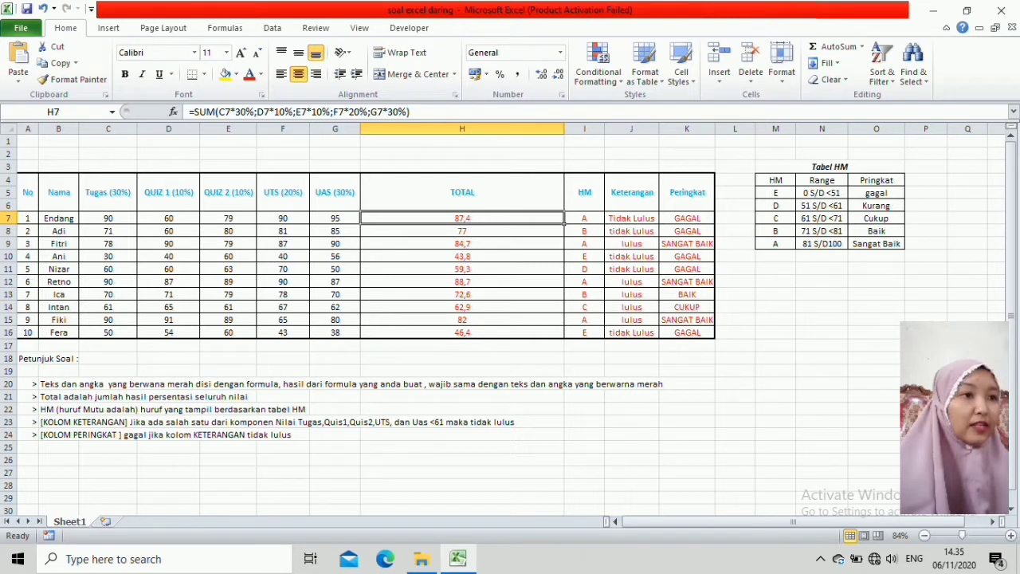
drag(565, 224, 566, 339)
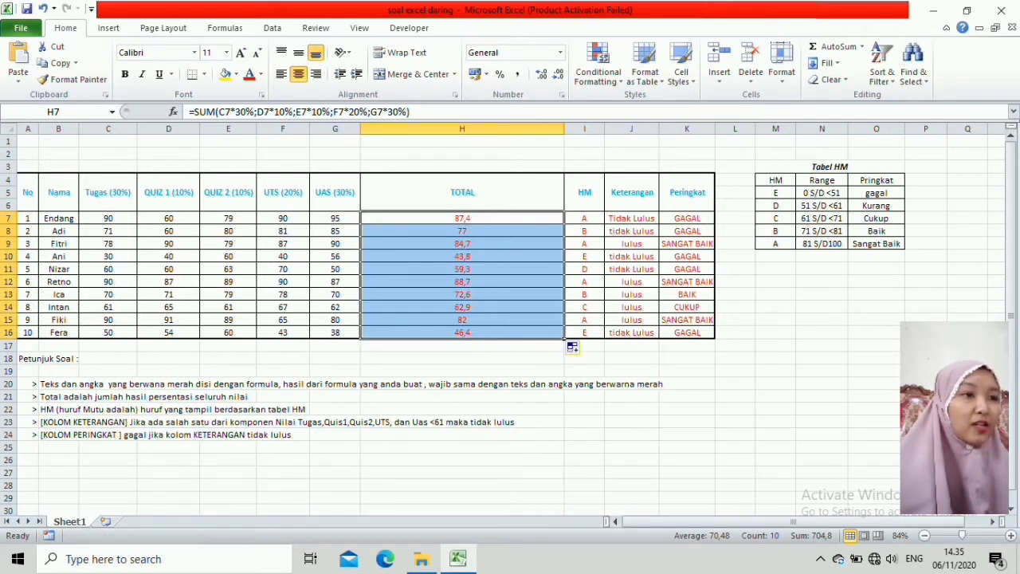
click(462, 358)
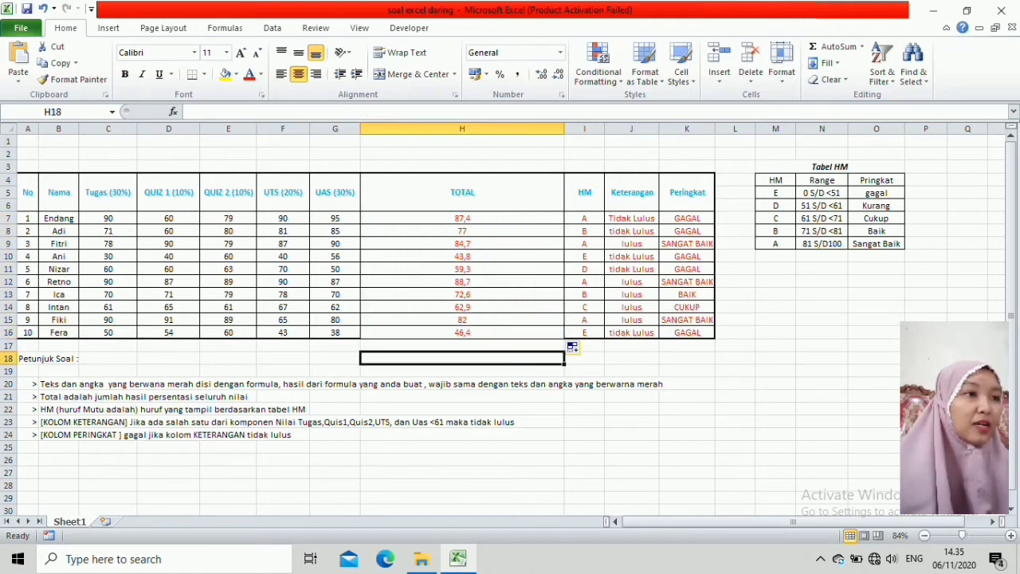
Narrow the TOTAL column and widen the HM column, and replace the content of I7 with the start of an IF formula.
drag(564, 128, 631, 129)
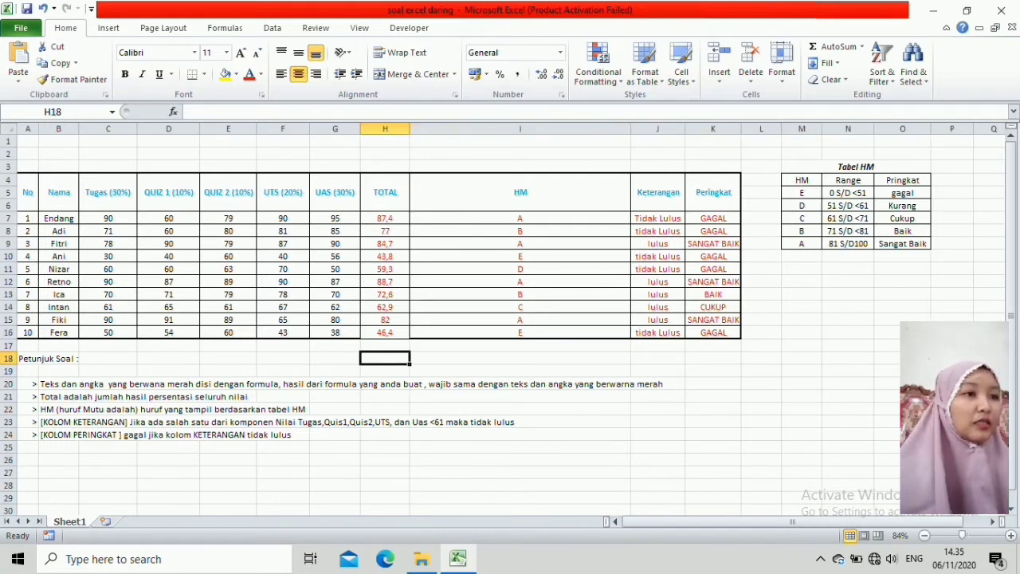
double_click(629, 221)
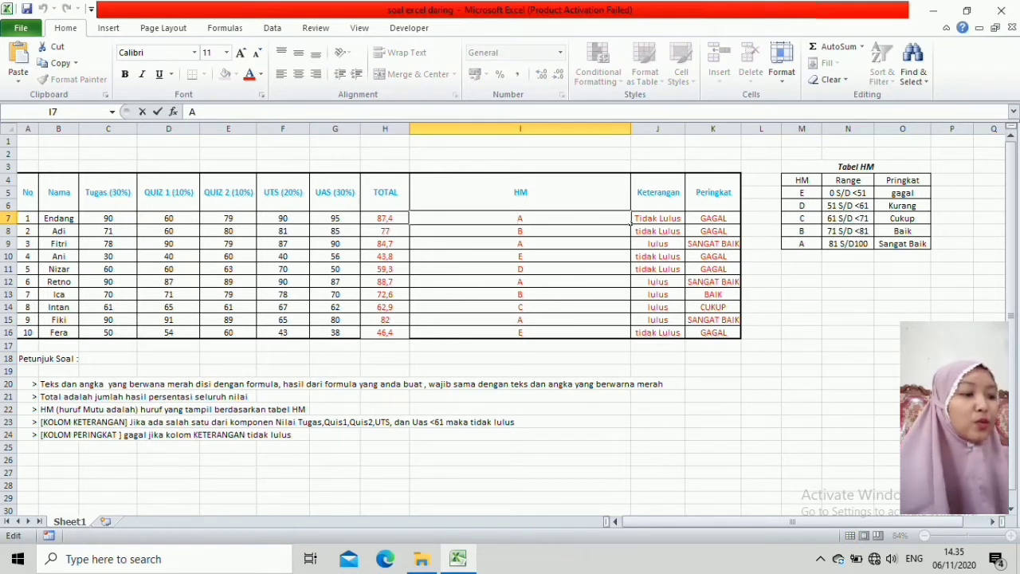
key(BackSpace)
text(=)
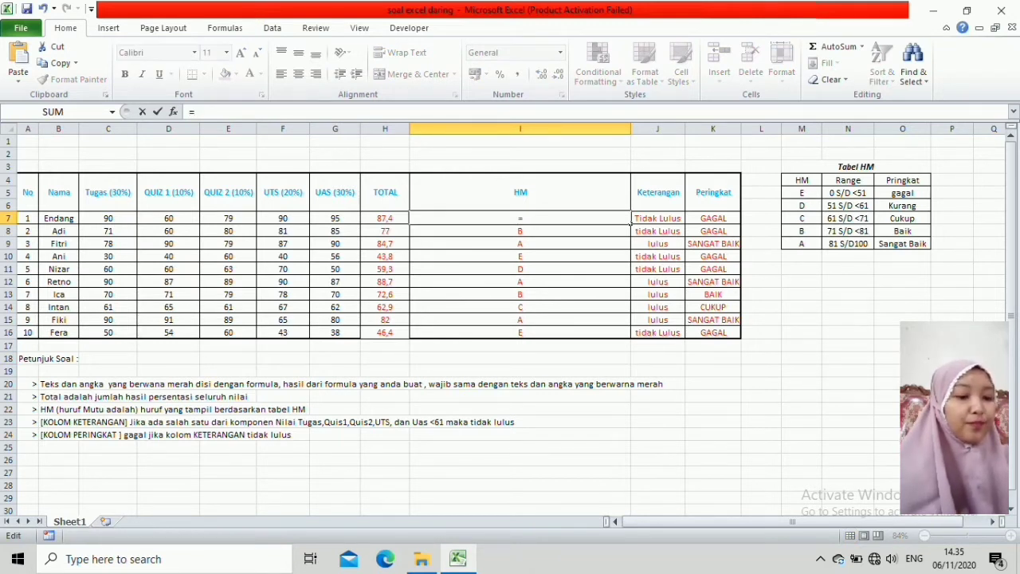
text(IF()
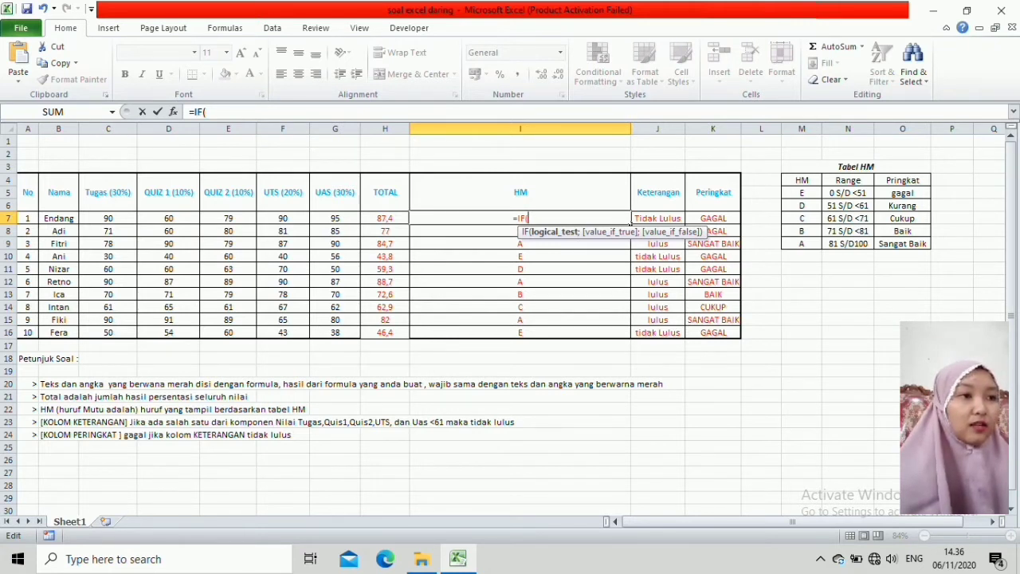
Enter H7>81 as the logical test of the I7 formula, with "A" as the value if true.
click(385, 217)
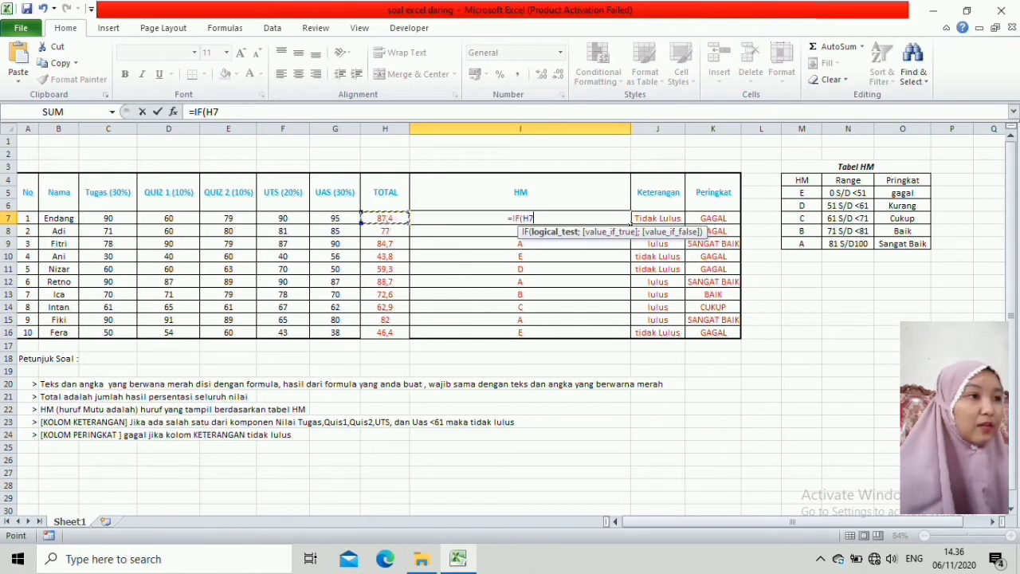
text(>)
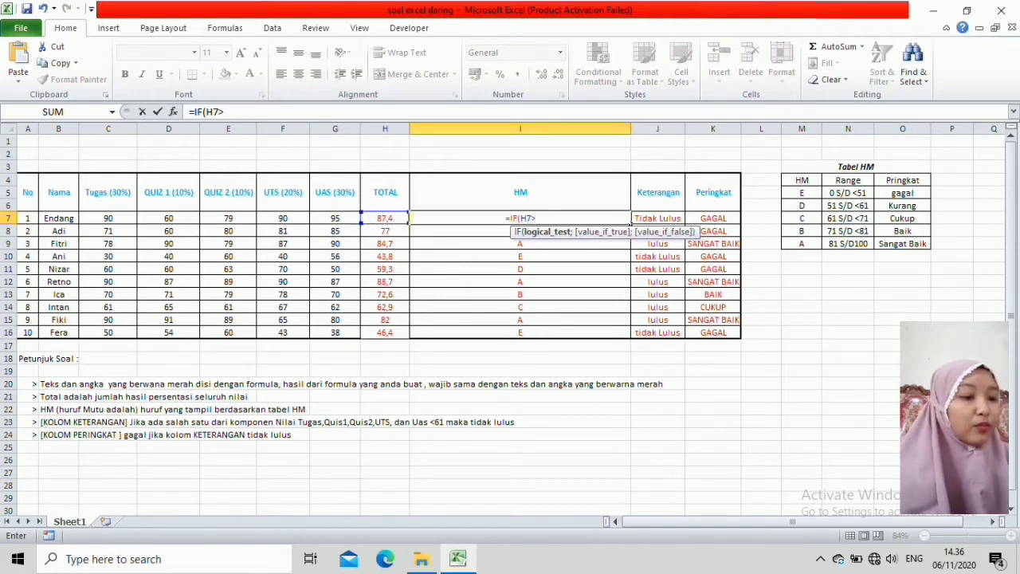
text(81)
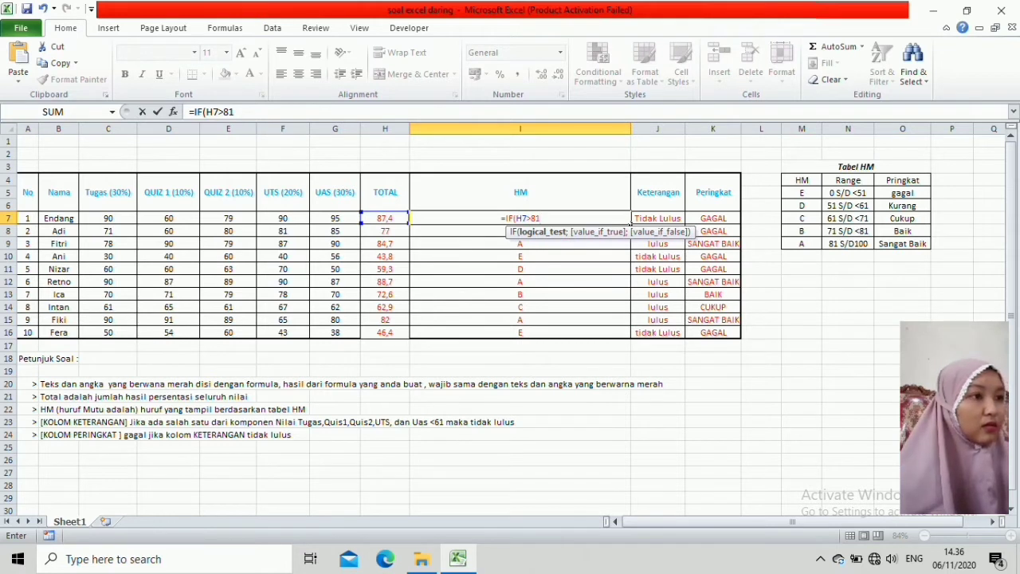
text(;)
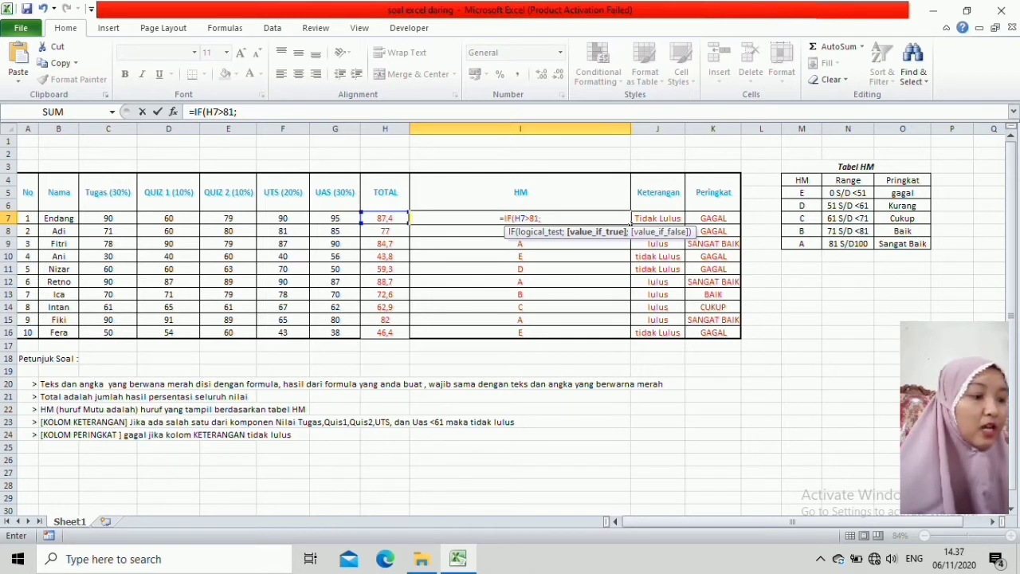
text("A)
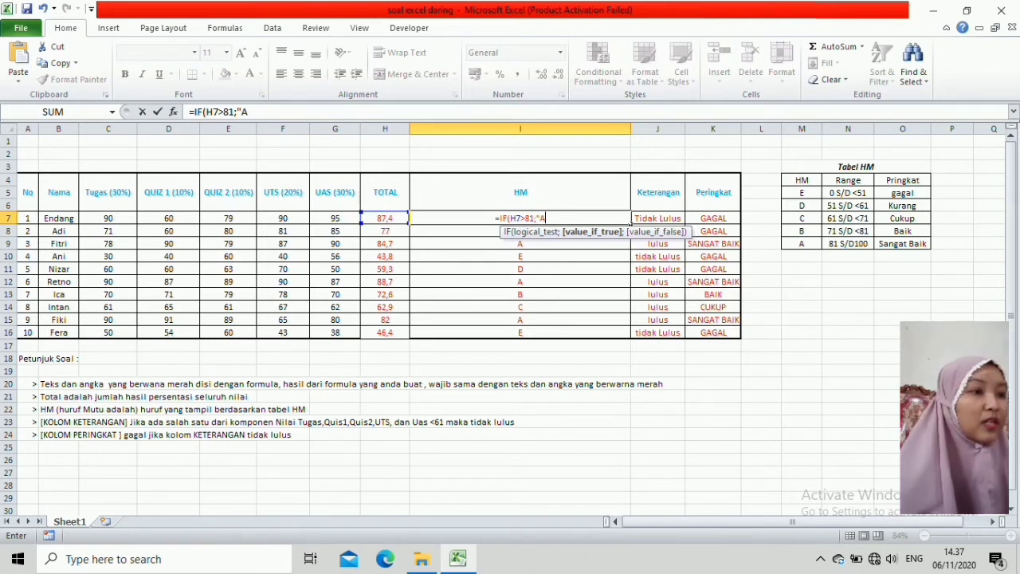
text(")
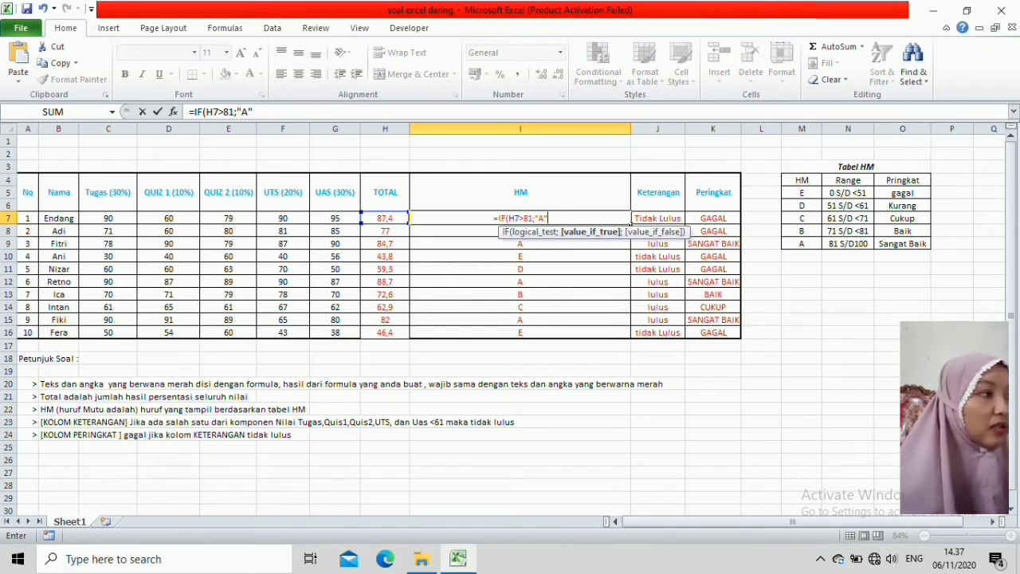
Add a nested IF to the I7 formula that returns "B" when H7>71.
text(;)
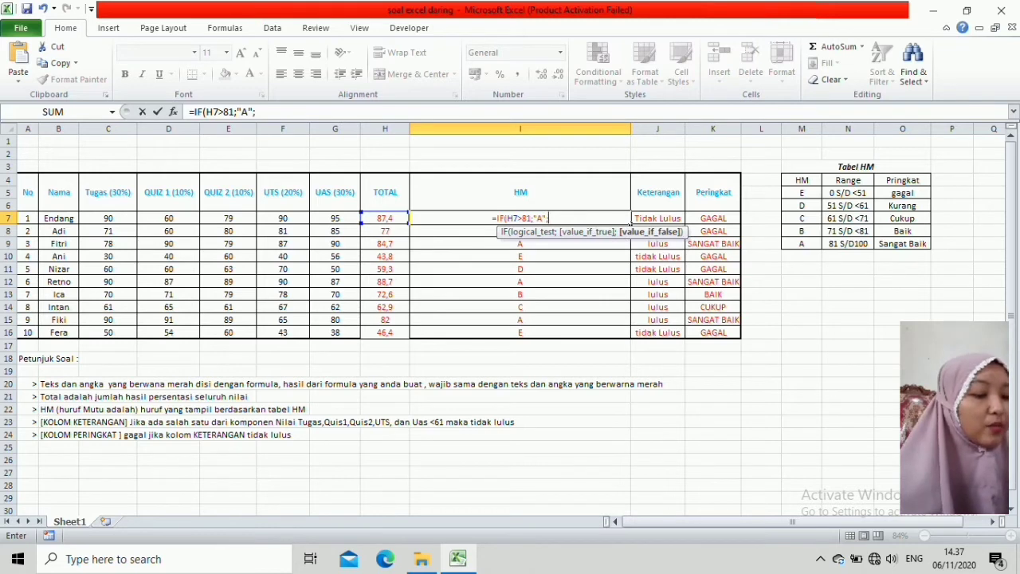
text(IF()
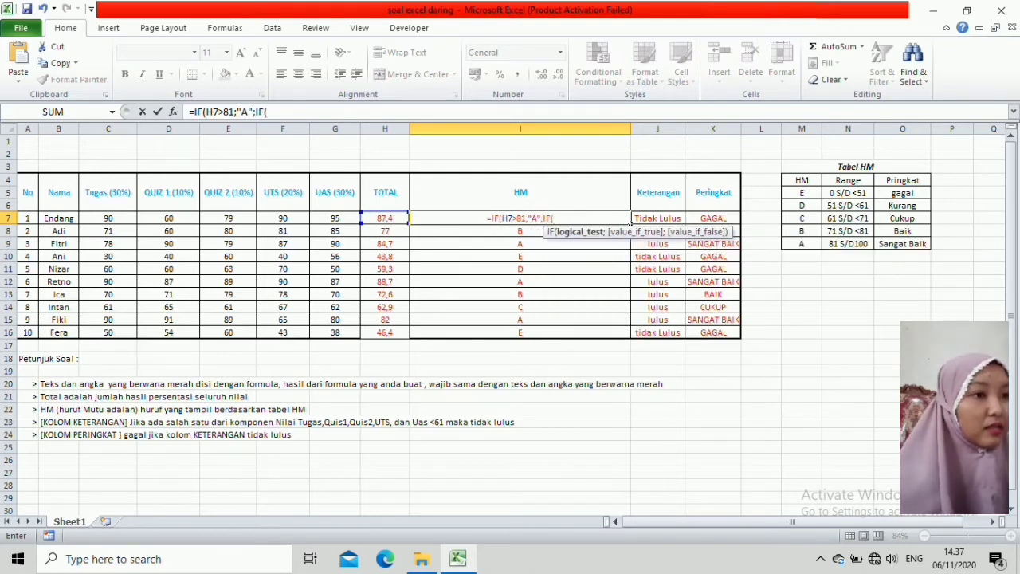
key(Left)
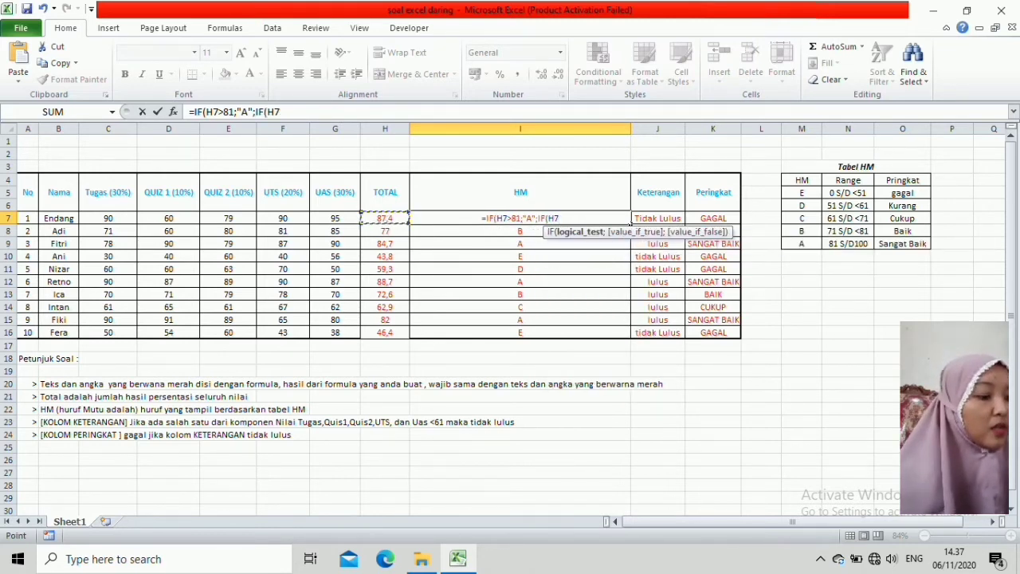
text(>)
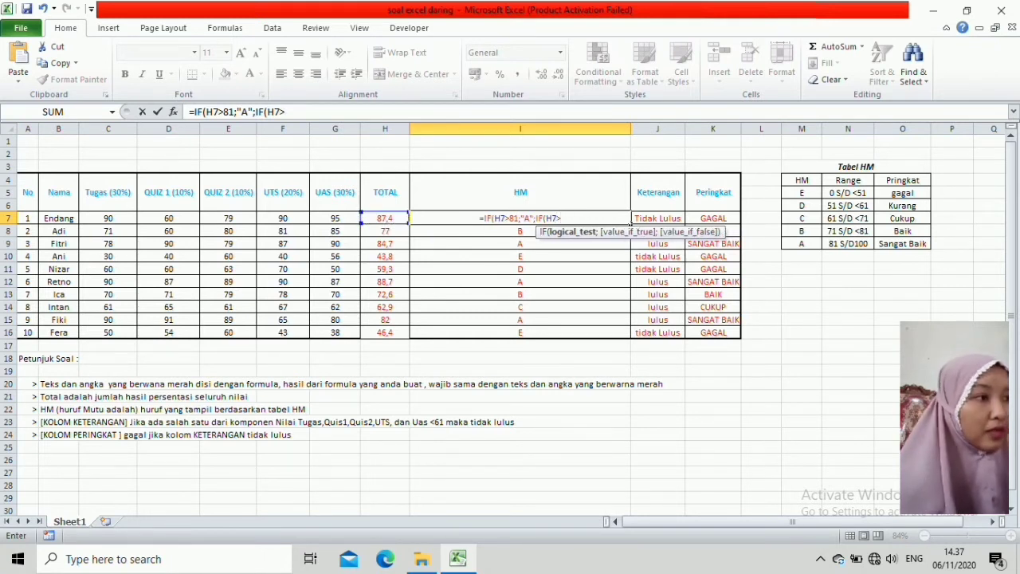
text(7)
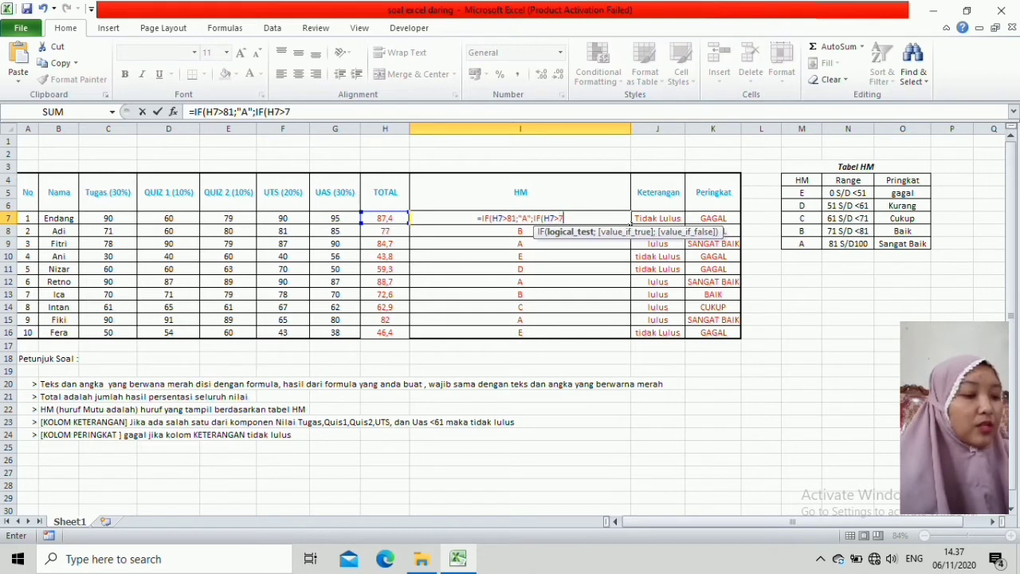
text(1)
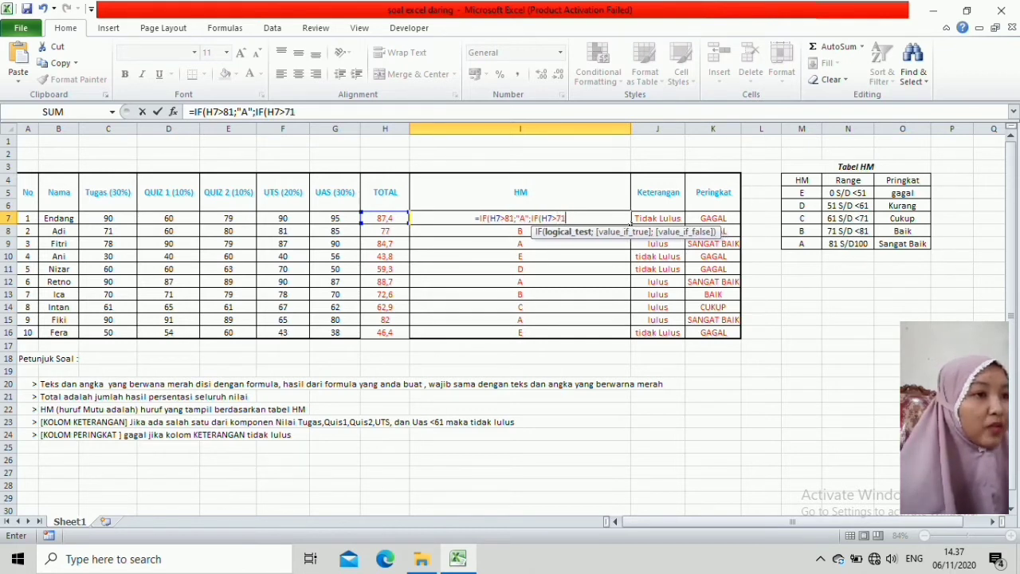
text(;")
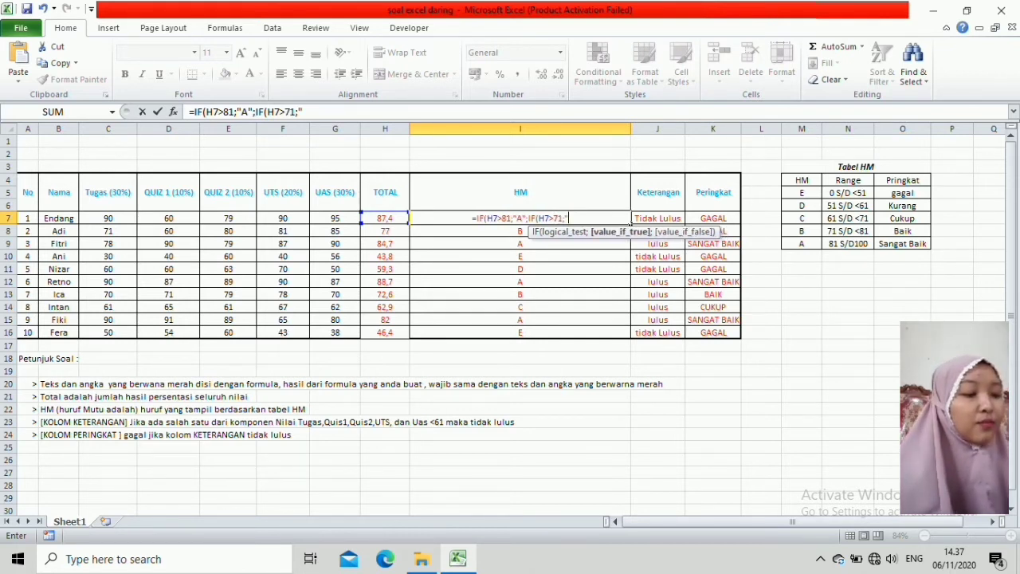
text(B")
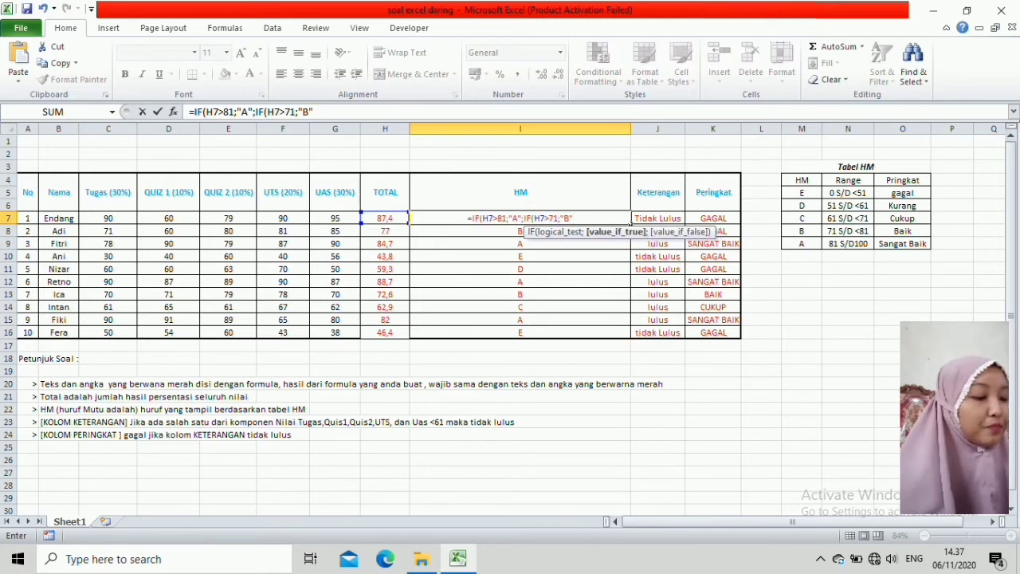
Nest a third IF in the I7 formula that returns "C" when H7>61.
text(;)
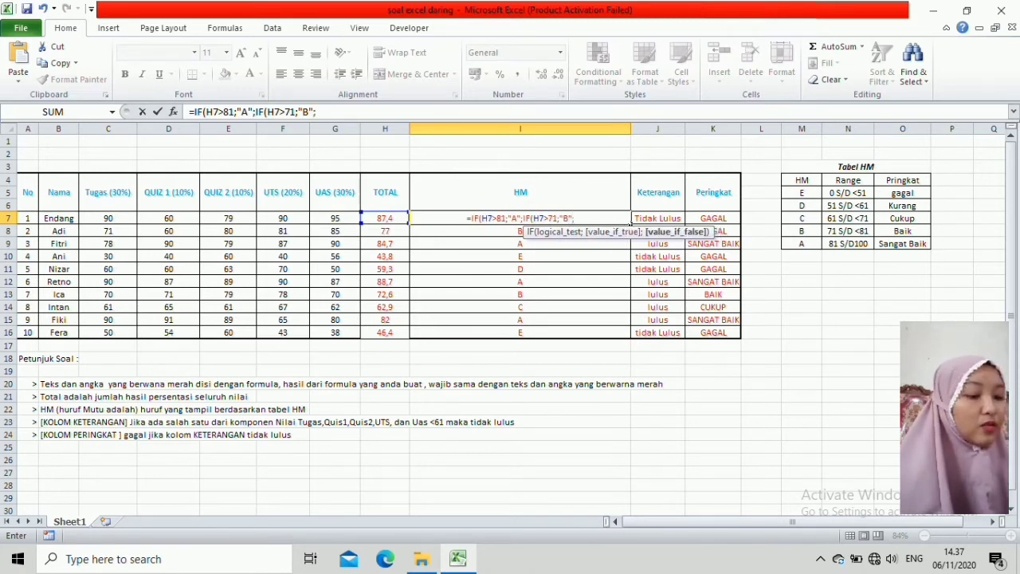
text(IF()
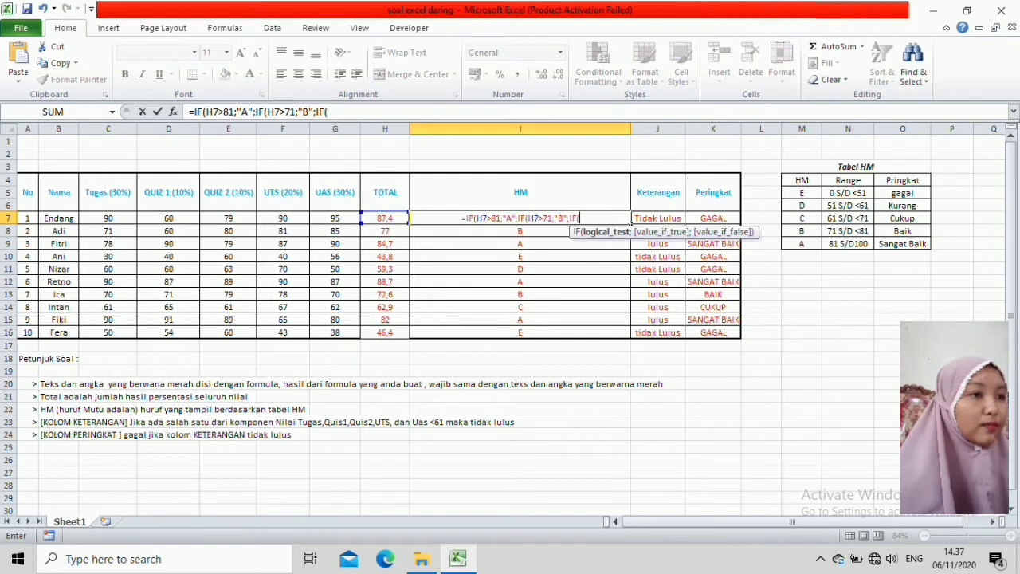
text(H7>)
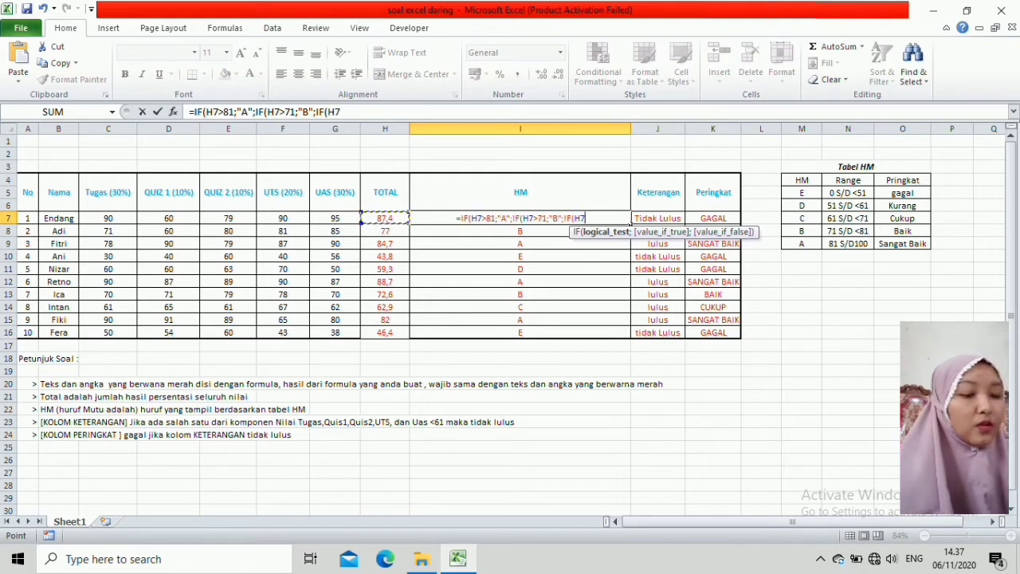
text(61)
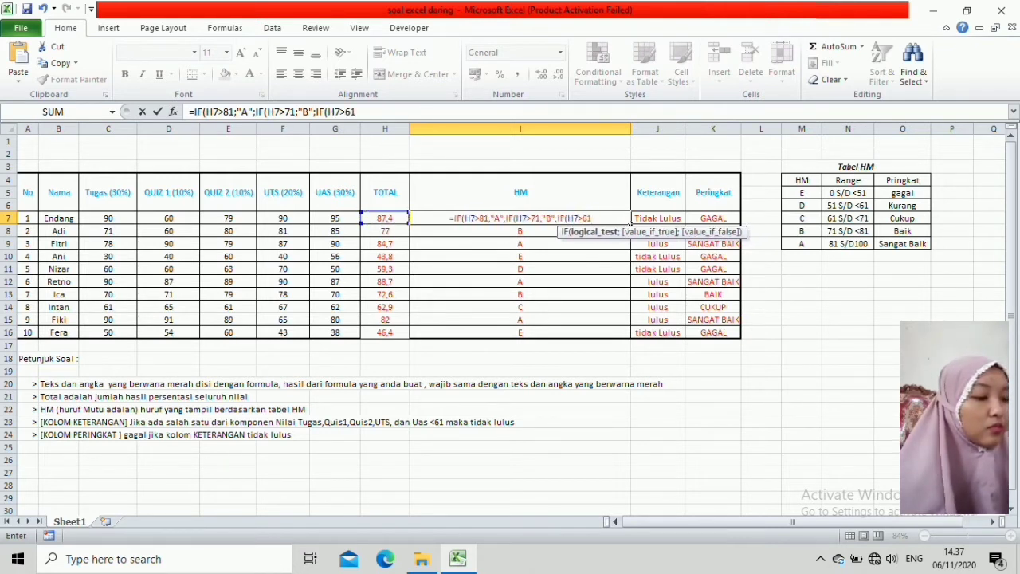
text(;")
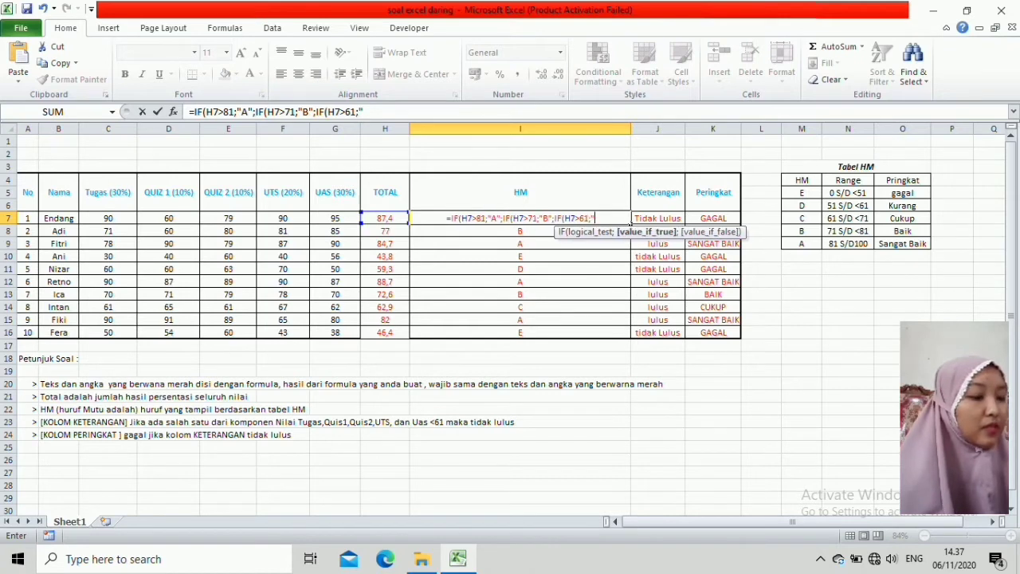
text(C")
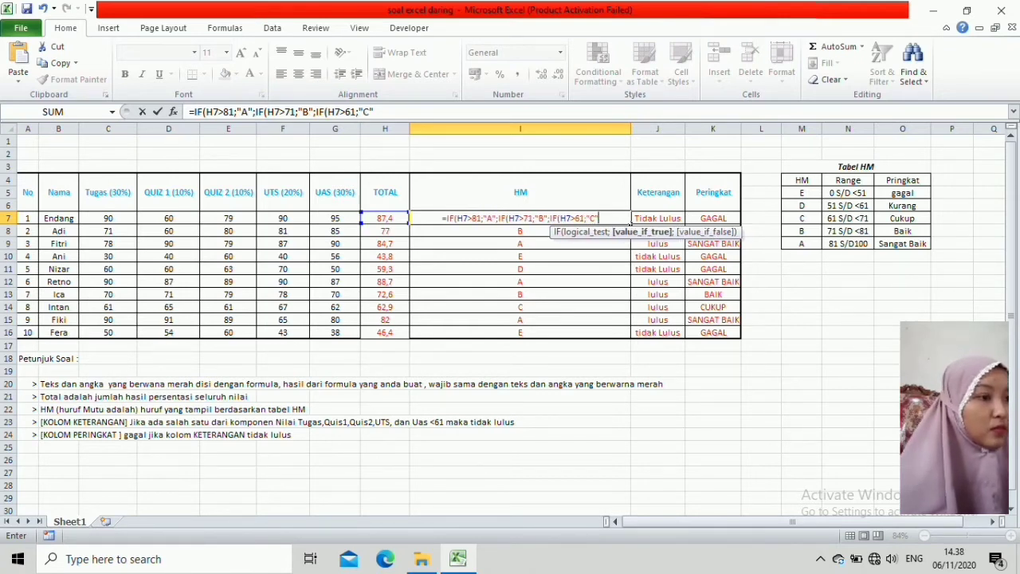
Nest a fourth IF in the I7 formula that returns "D" when H7>51.
text(;)
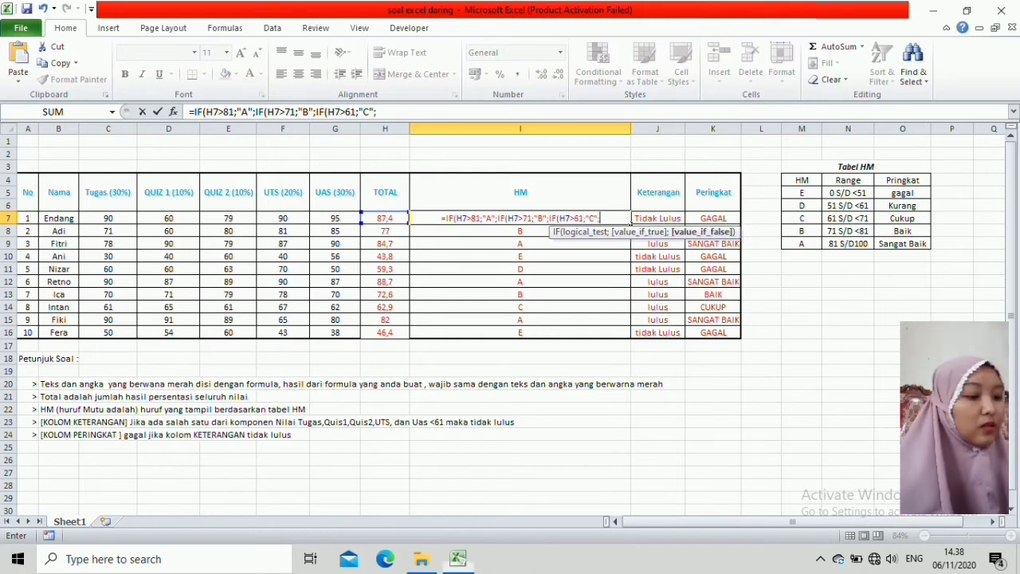
text(IF()
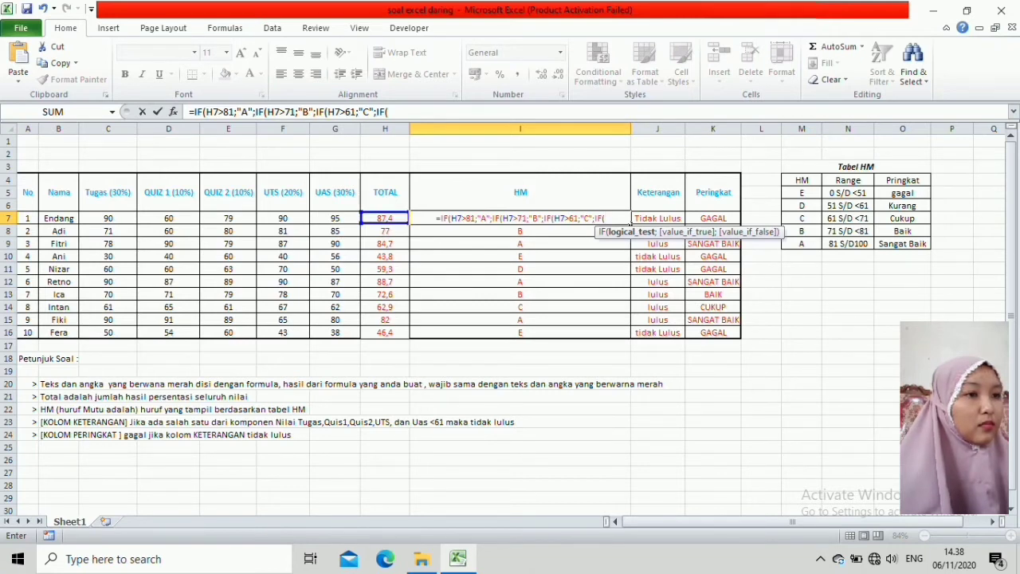
key(Left)
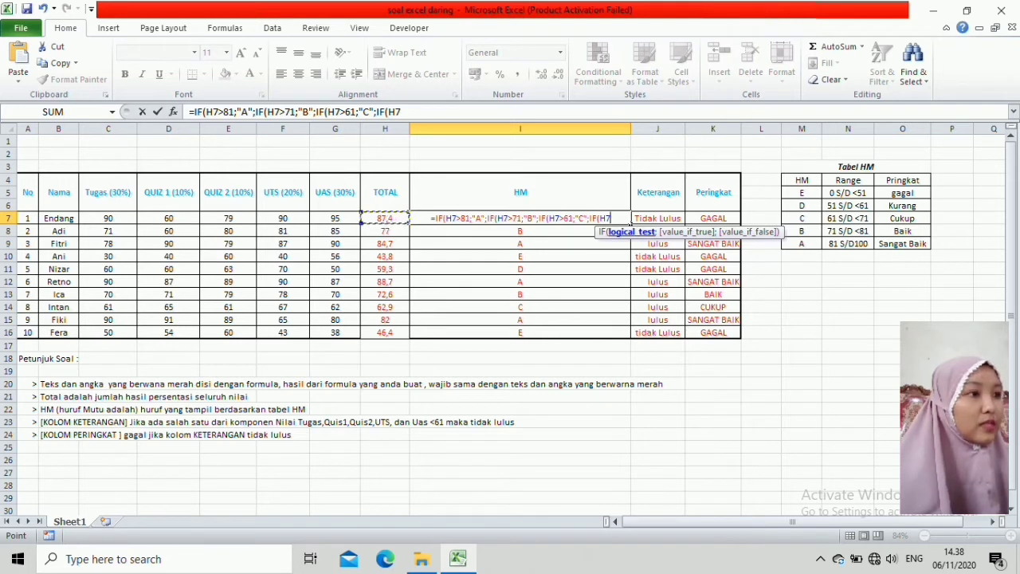
text(>)
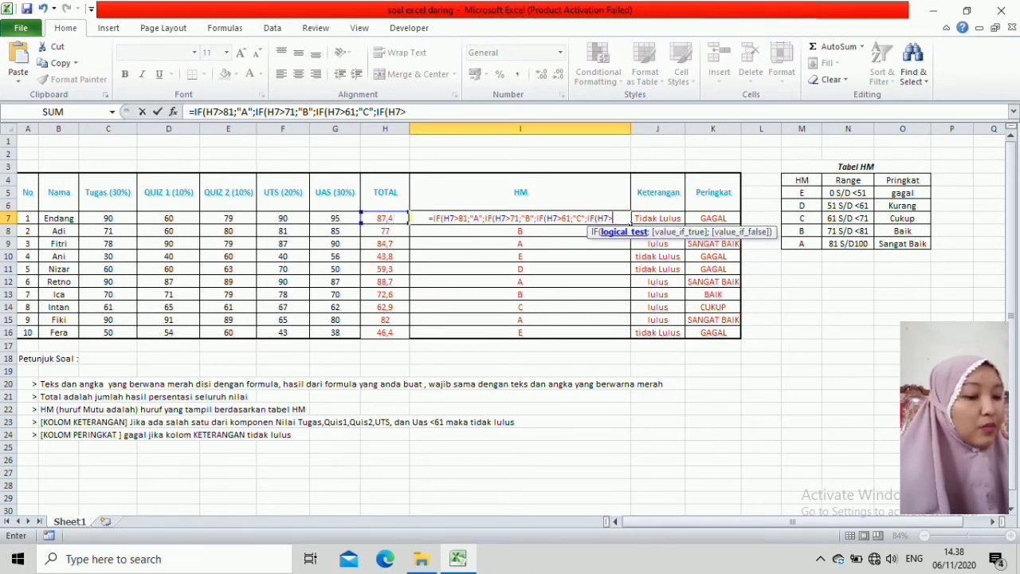
text(51)
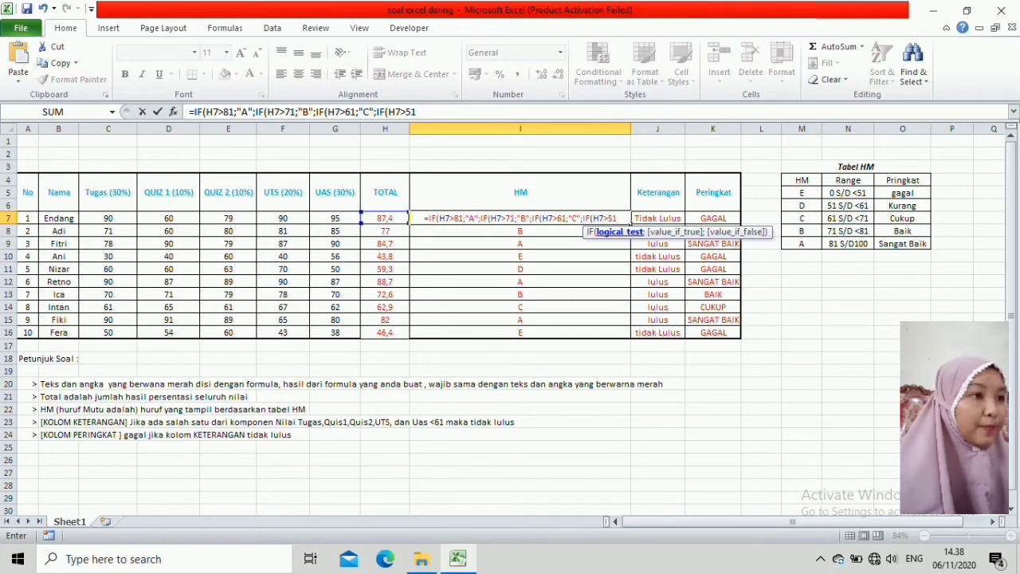
text(;)
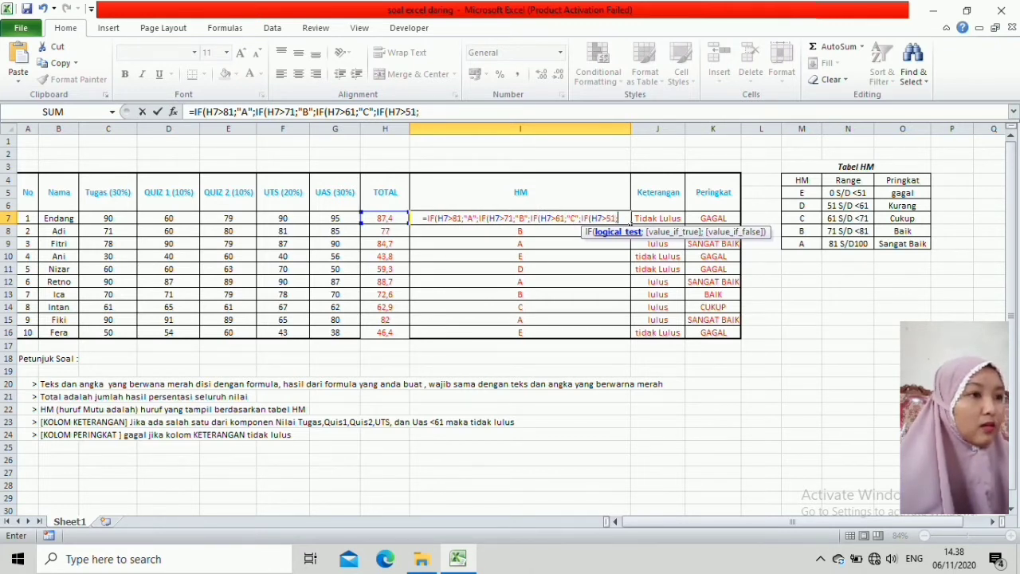
text("D")
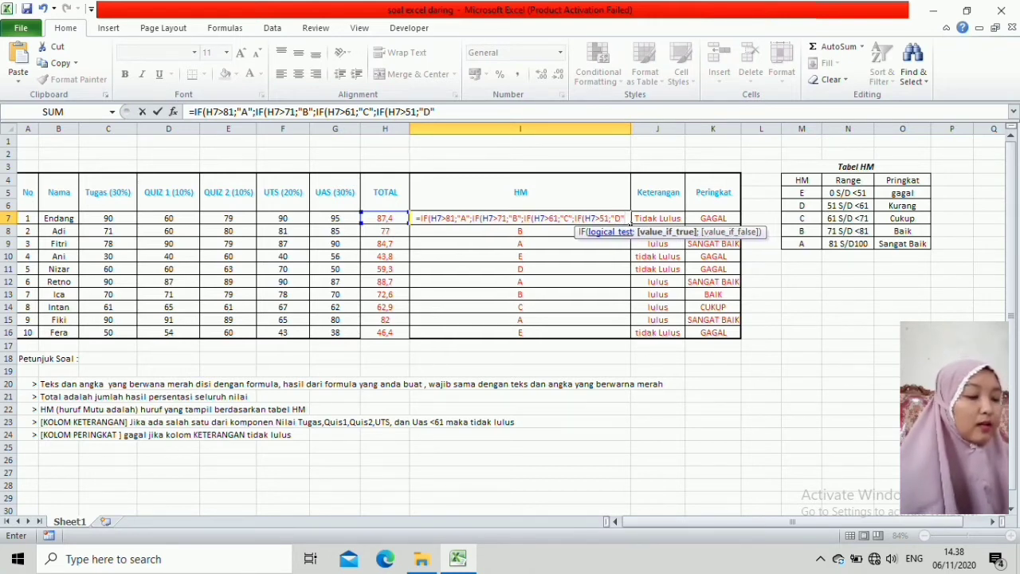
Try to nest a fifth IF in the I7 formula with <51 as its test and "E" as its result.
text(;I)
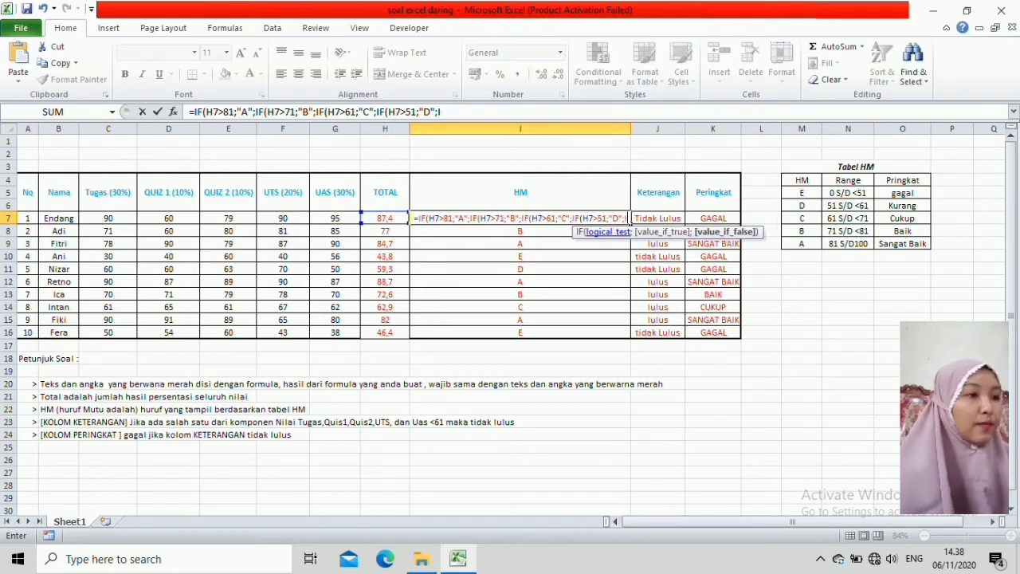
text(F()
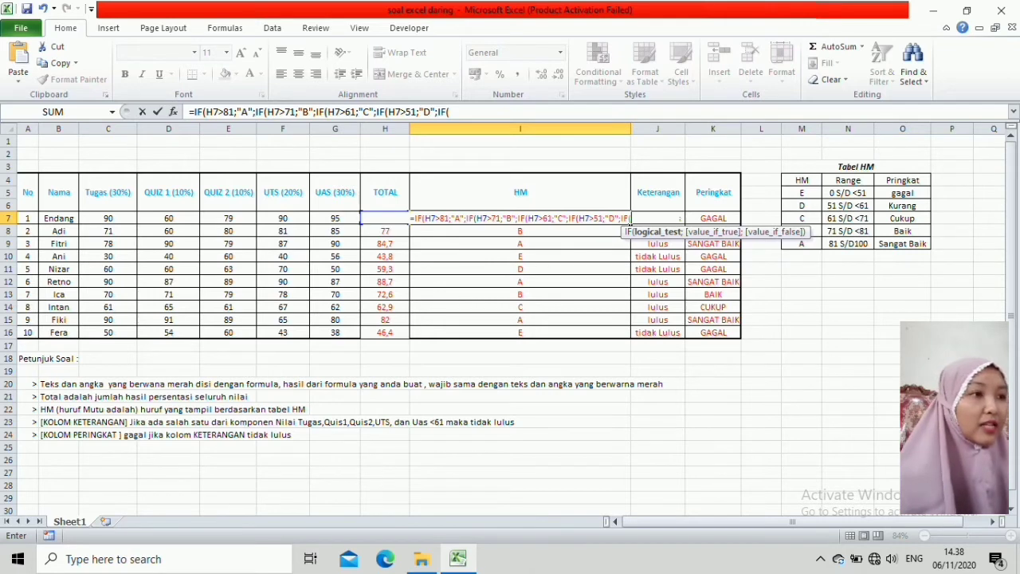
text(<)
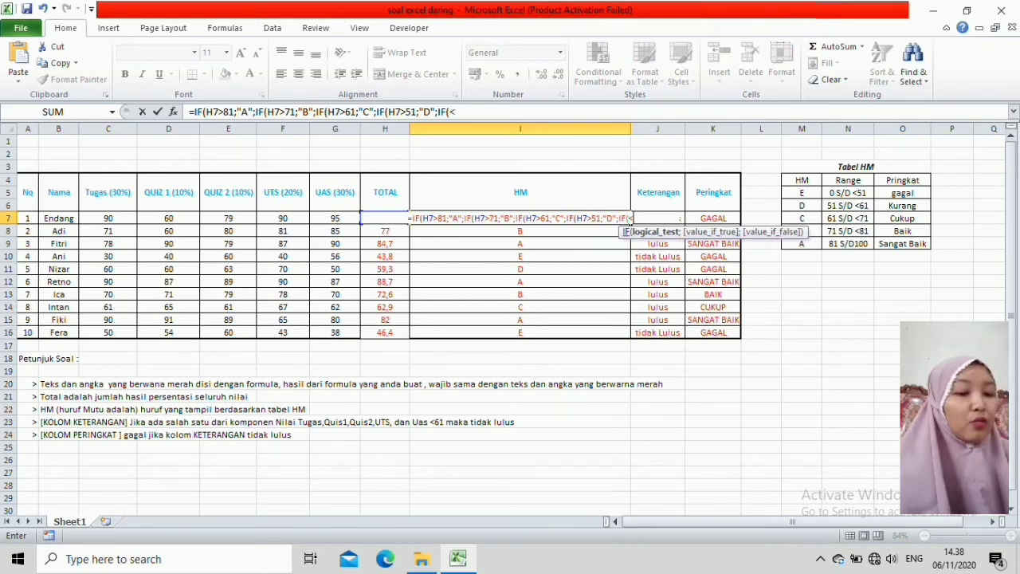
text(51)
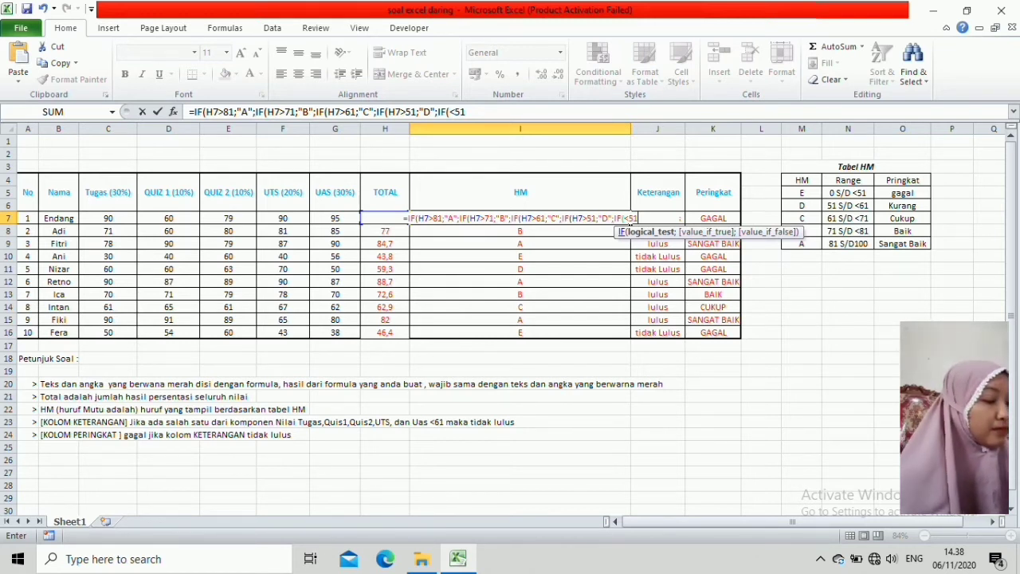
text(;"E)
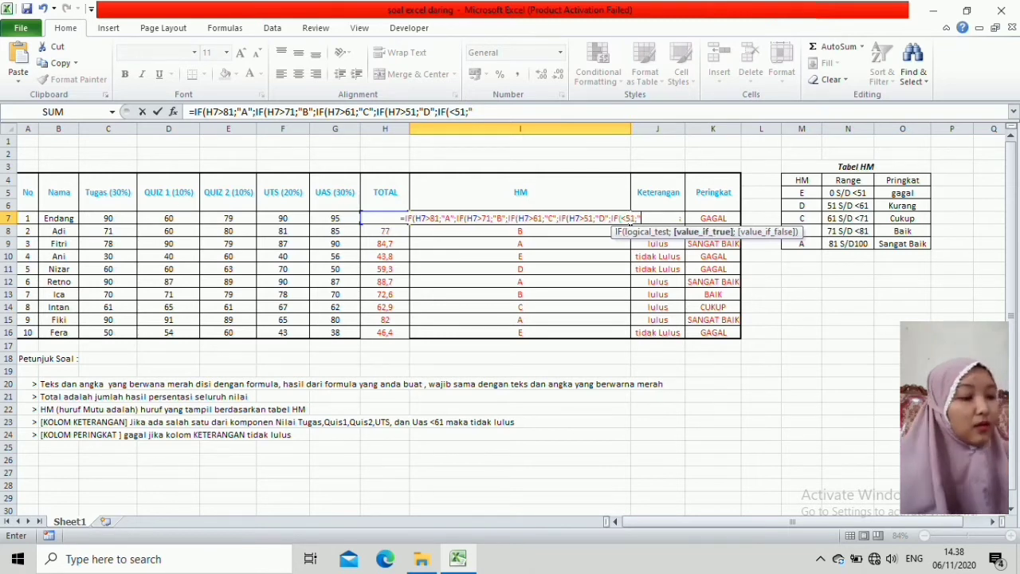
text(")
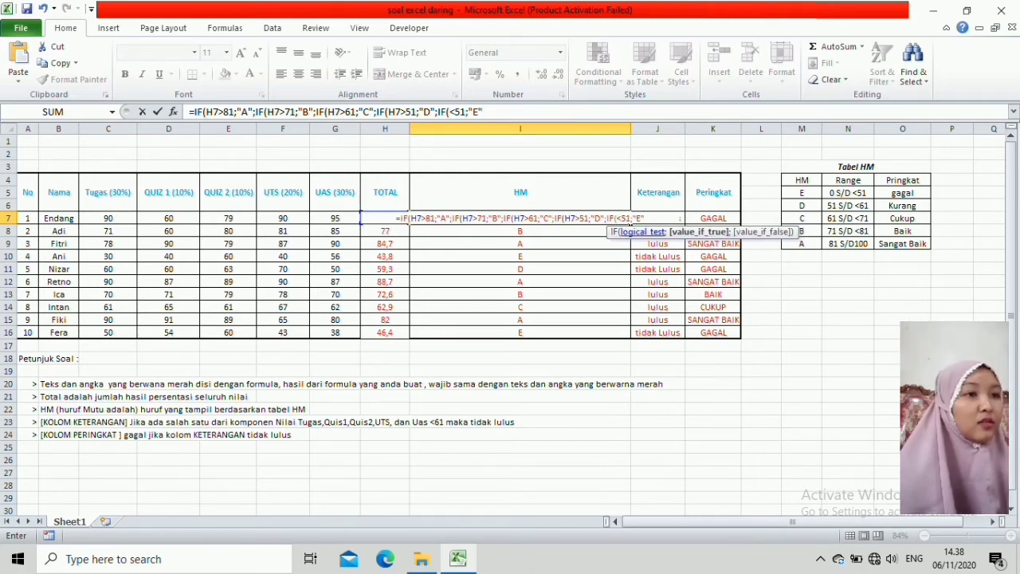
key(Return)
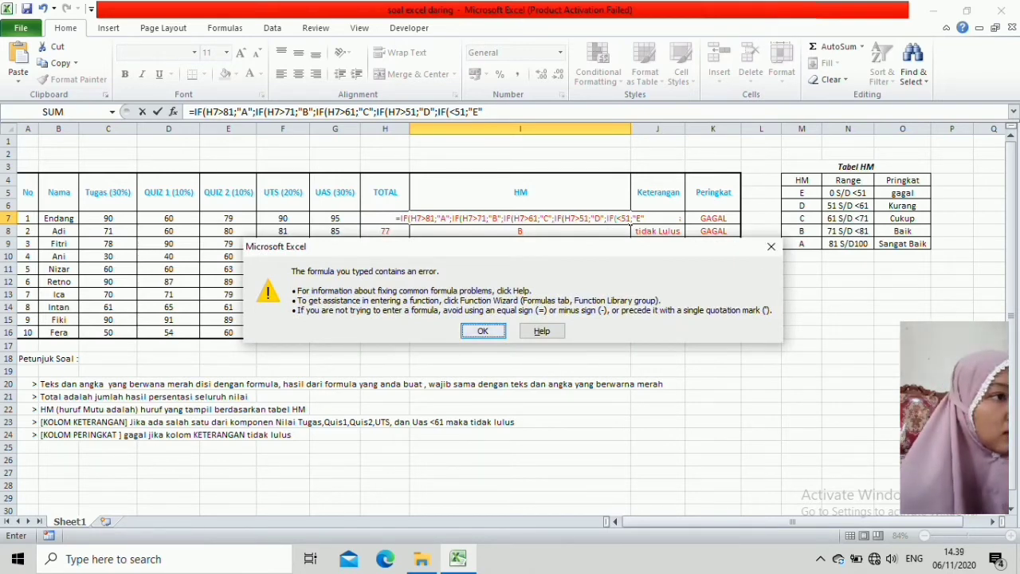
key(Return)
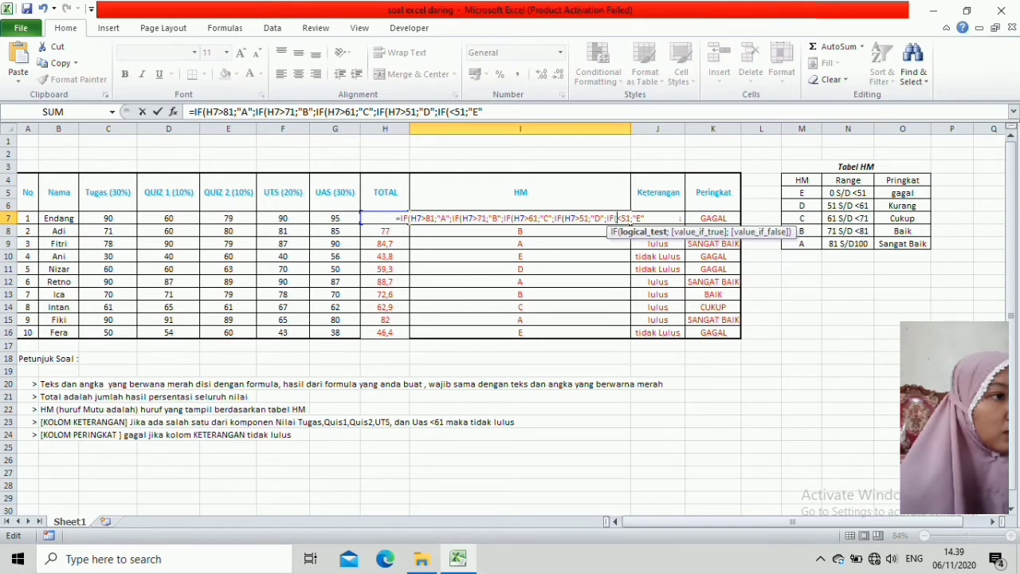
Remove the incomplete fifth IF and the semicolon before it from the end of the I7 formula.
key(shift+Left)
key(shift+Left)
key(shift+Left)
key(shift+Left)
key(shift+Left)
key(shift+Left)
key(shift+Left)
key(shift+Left)
key(shift+Left)
key(shift+Left)
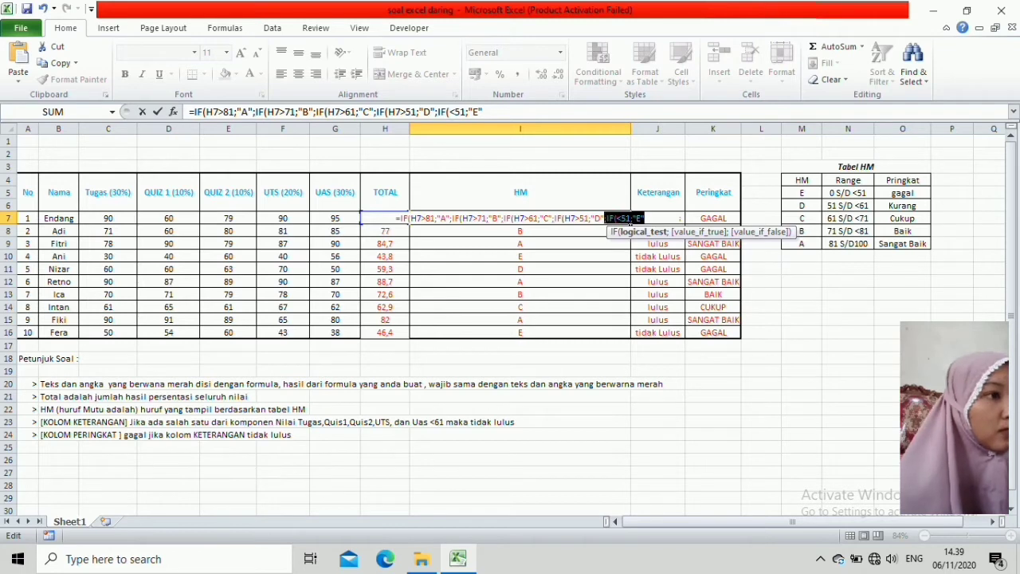
key(BackSpace)
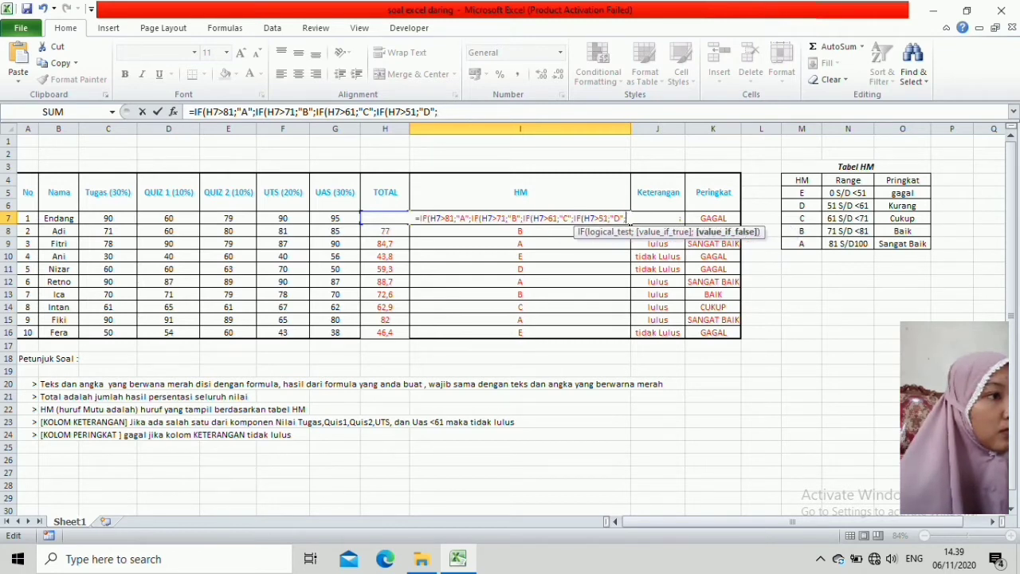
key(BackSpace)
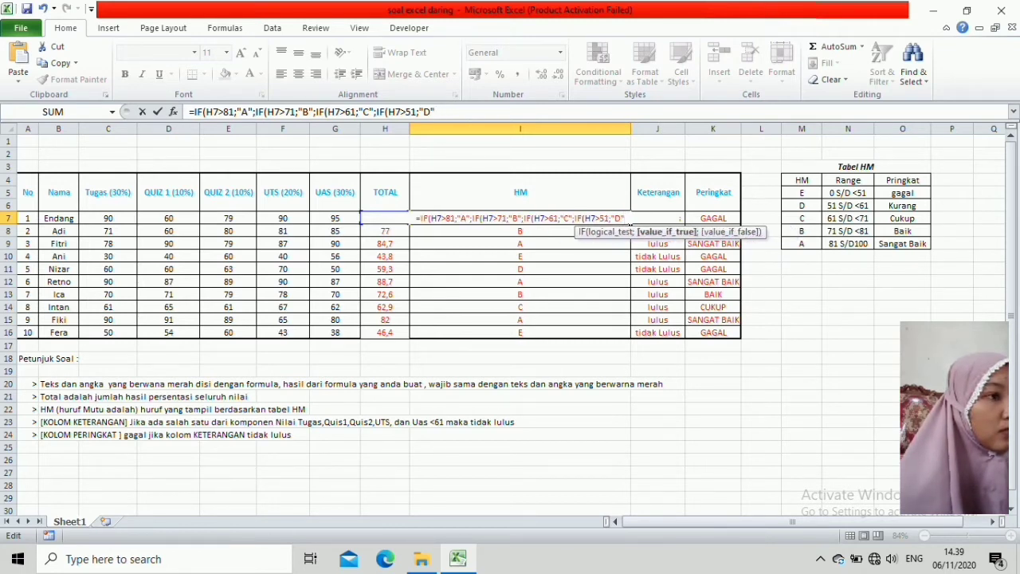
Commit the four-level IF formula in I7 with the proposed closing brackets and widen the HM column.
key(Return)
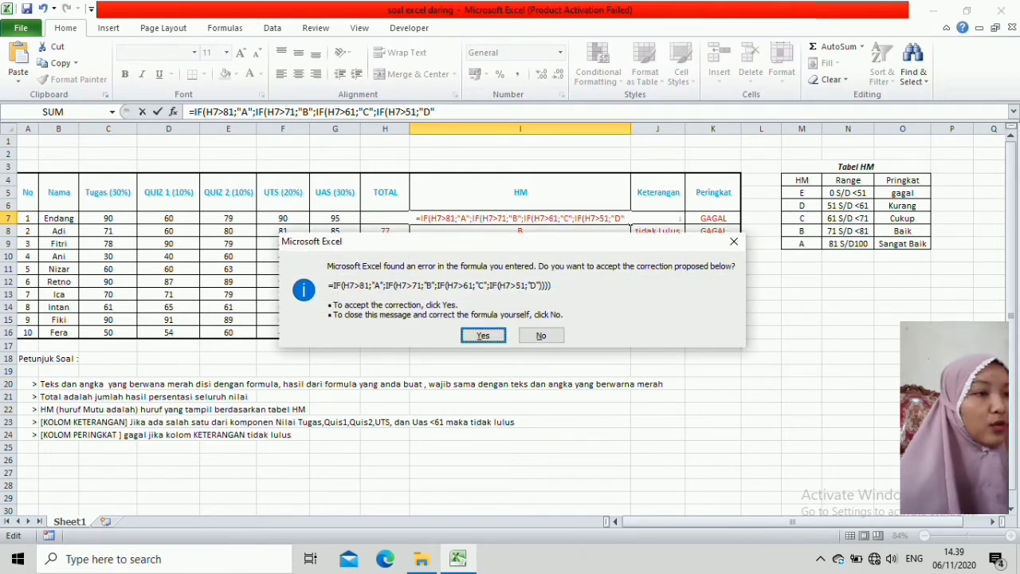
key(Return)
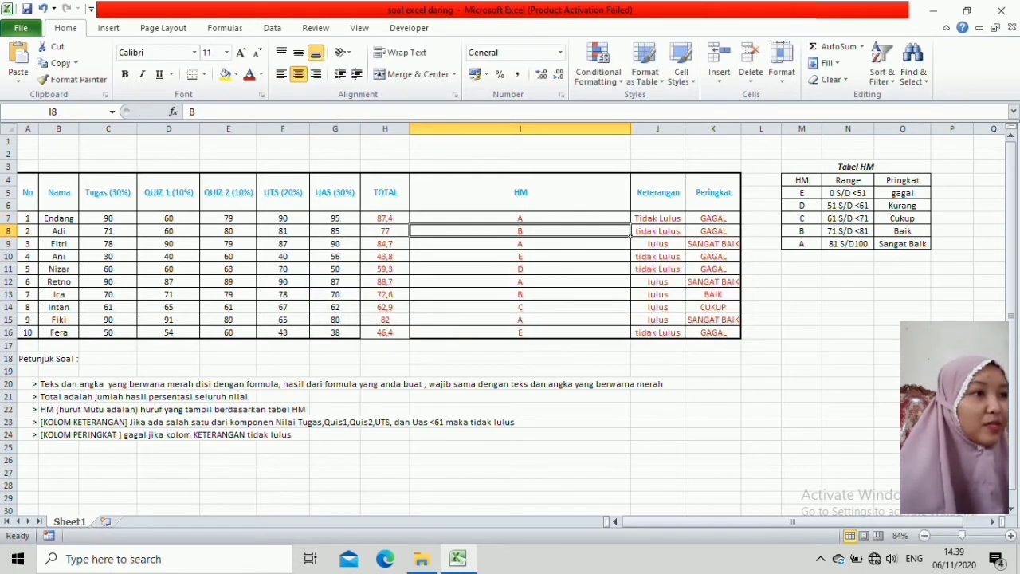
drag(630, 128, 681, 129)
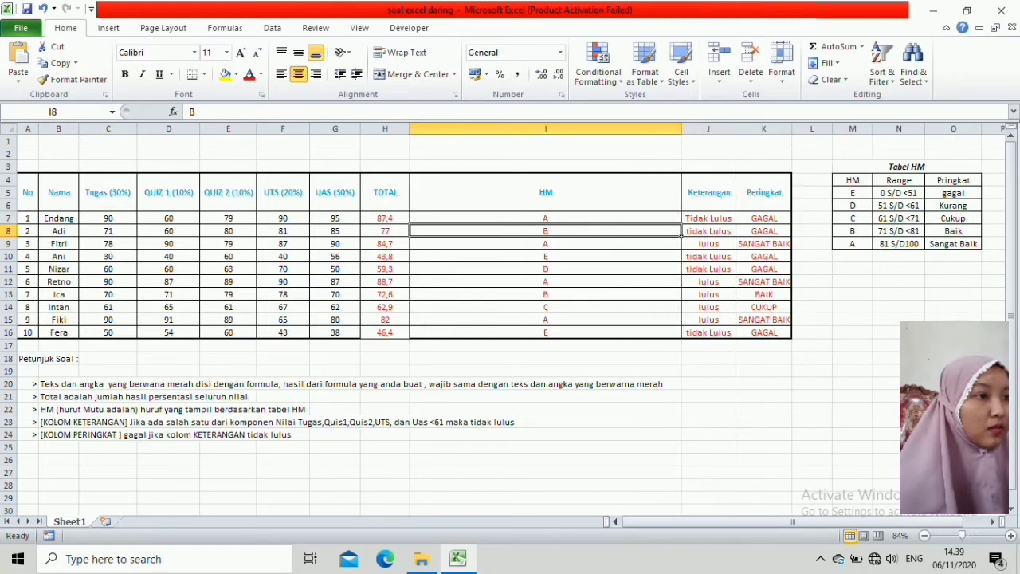
Reopen the I7 formula and nest a fifth IF after "D" with H7<51 as its logical test.
click(545, 218)
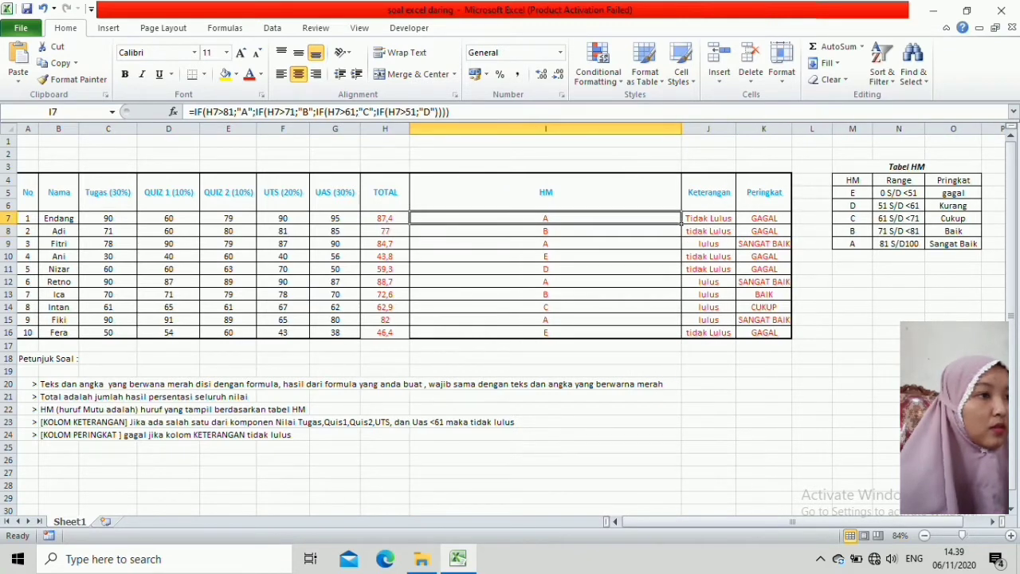
double_click(577, 219)
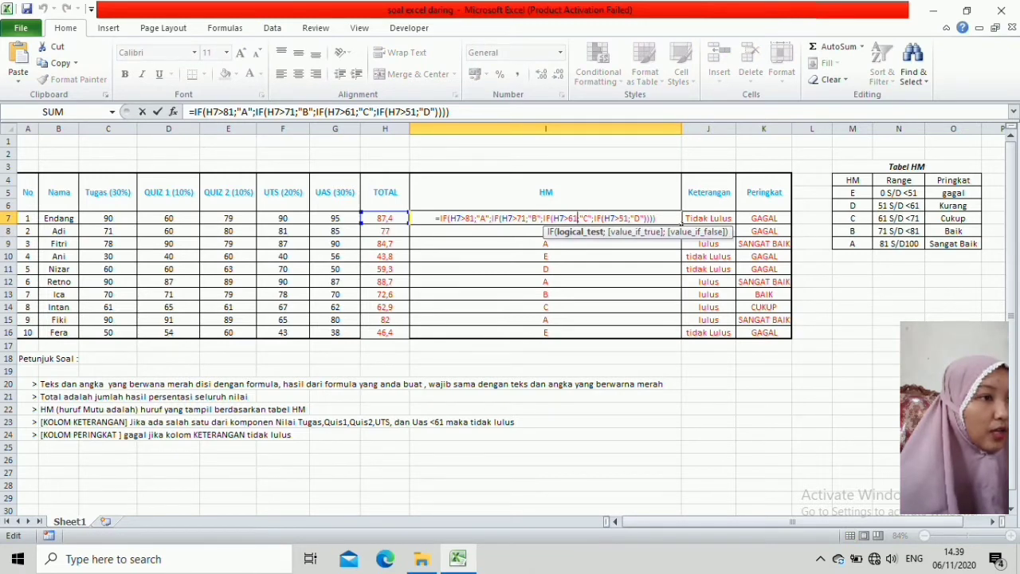
click(644, 218)
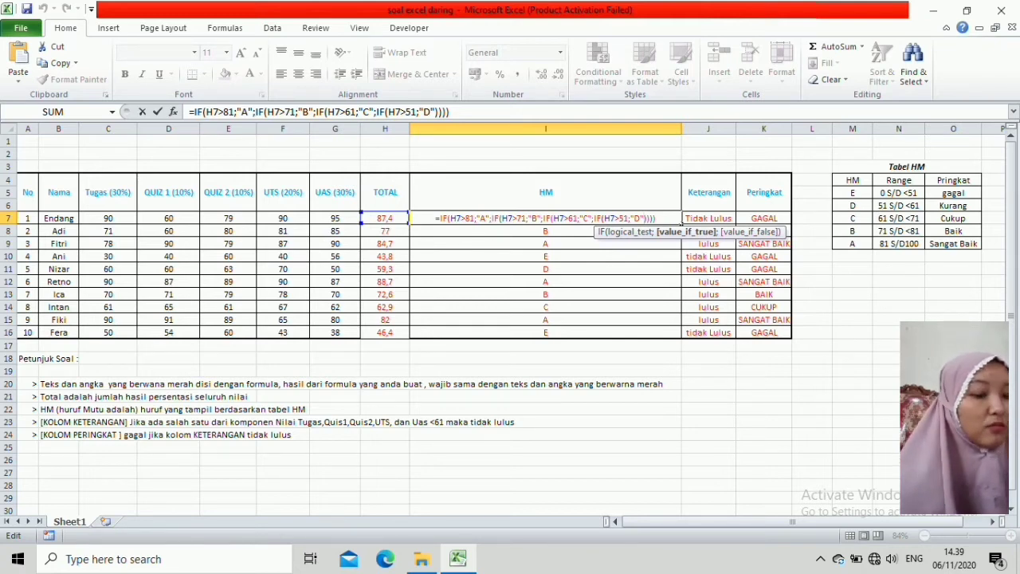
text(;IF)
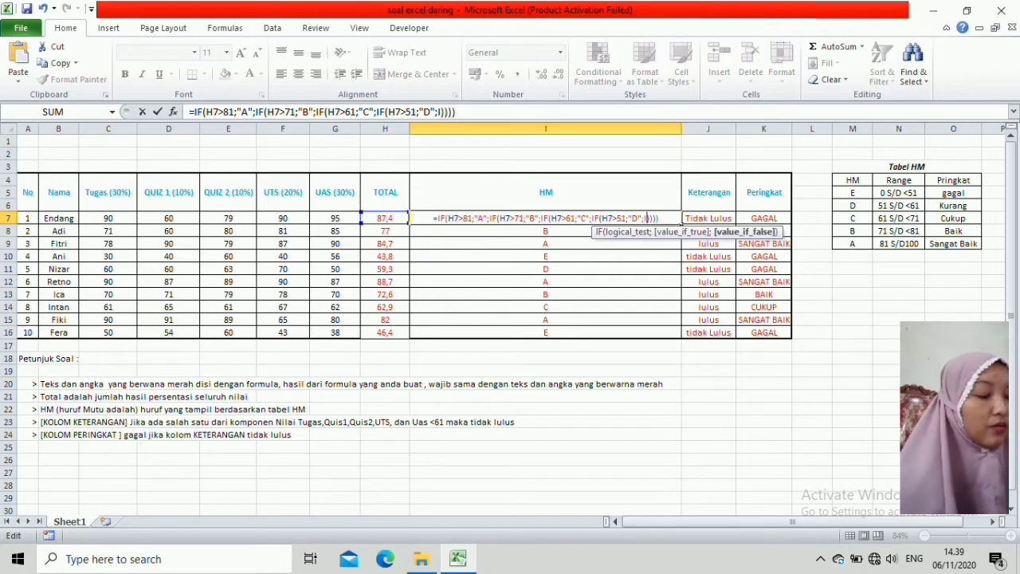
text(()
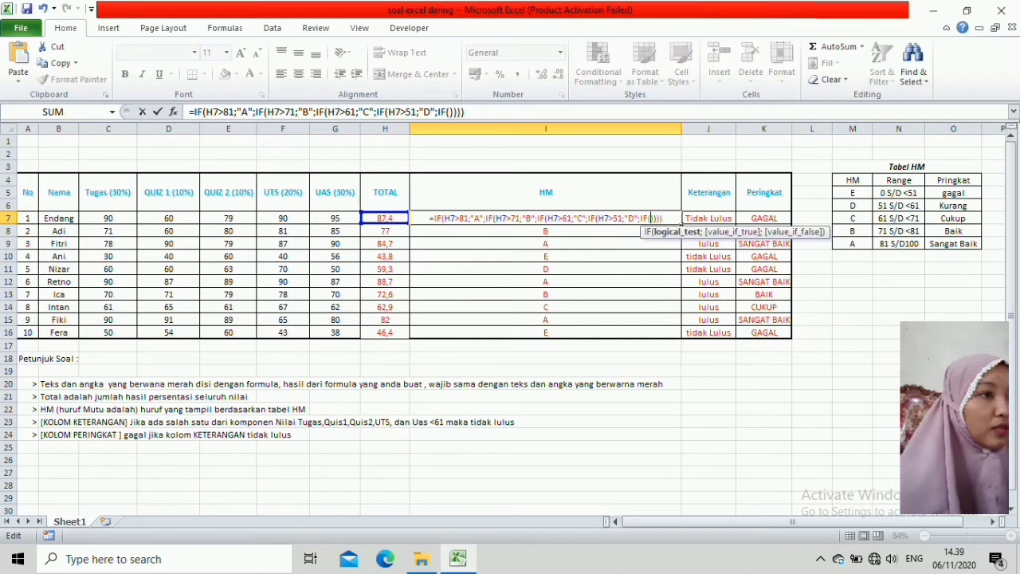
click(385, 217)
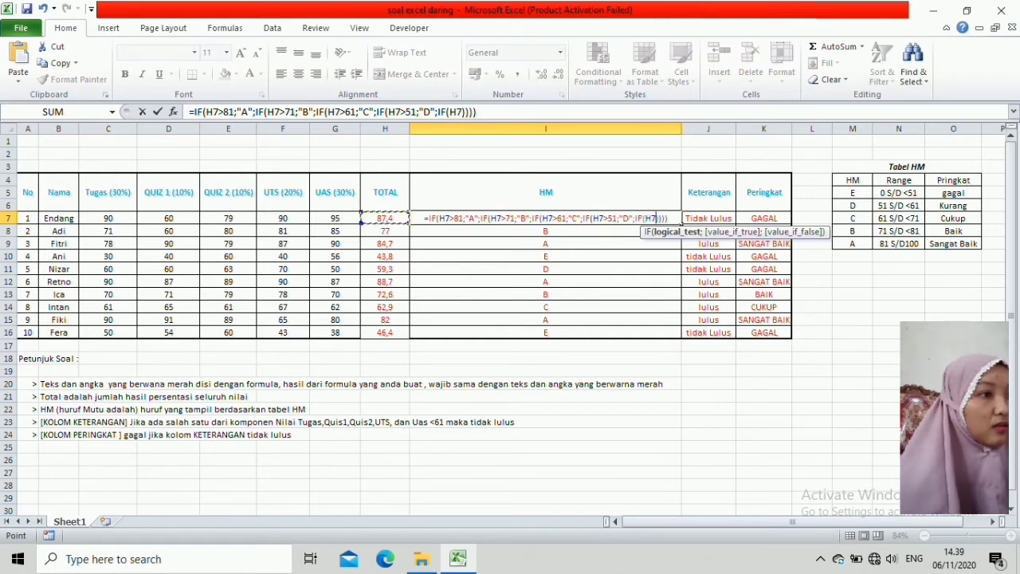
text(;)
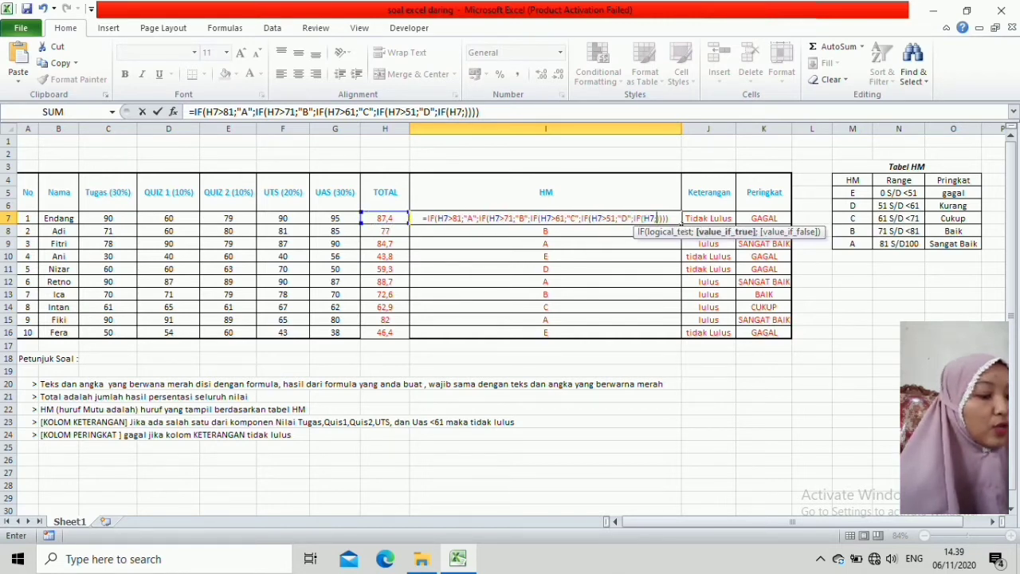
key(BackSpace)
text(<51)
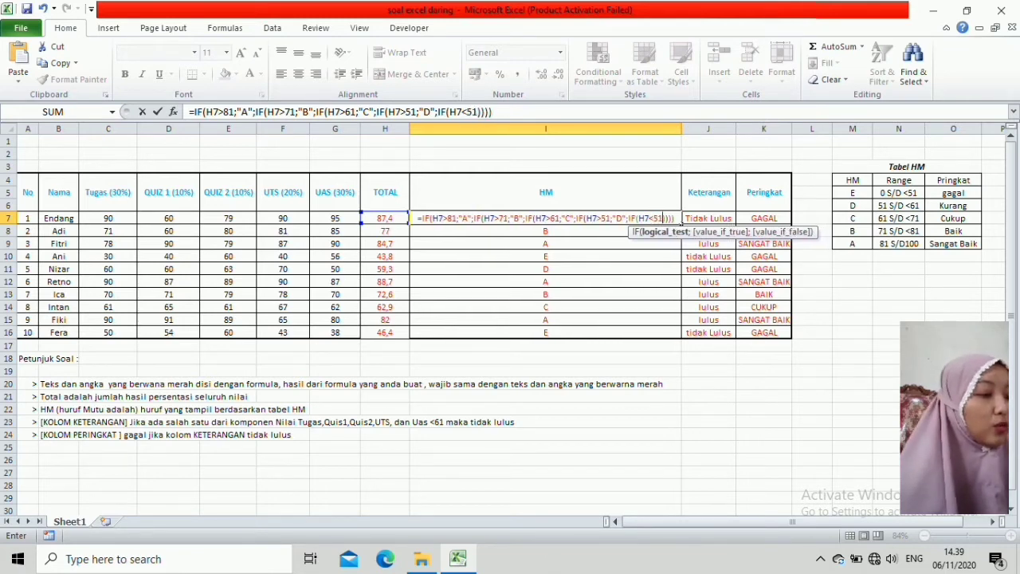
Set "E" as the fifth IF's value if true and commit the I7 formula with the proposed bracket correction.
text(;)
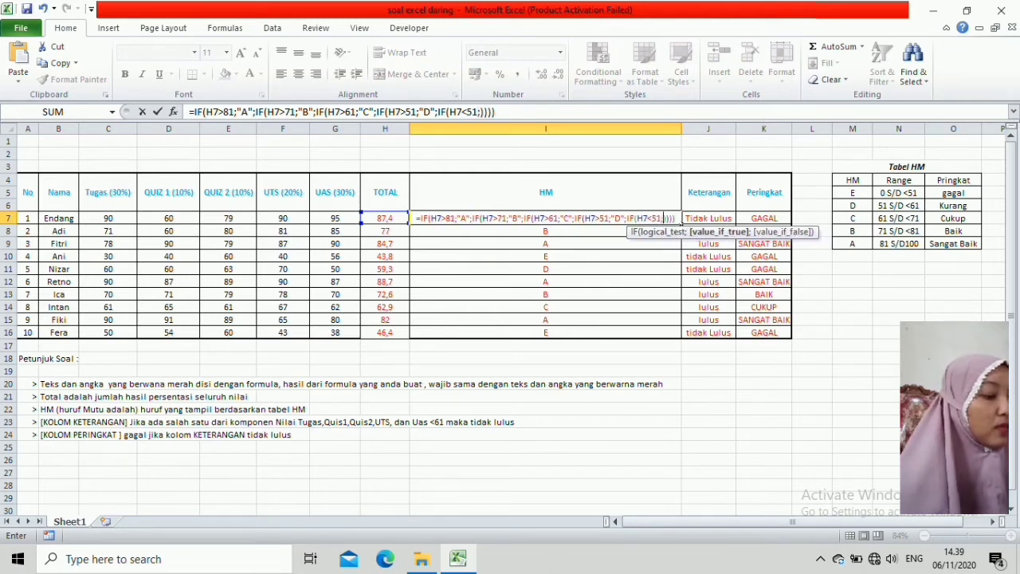
text("E")
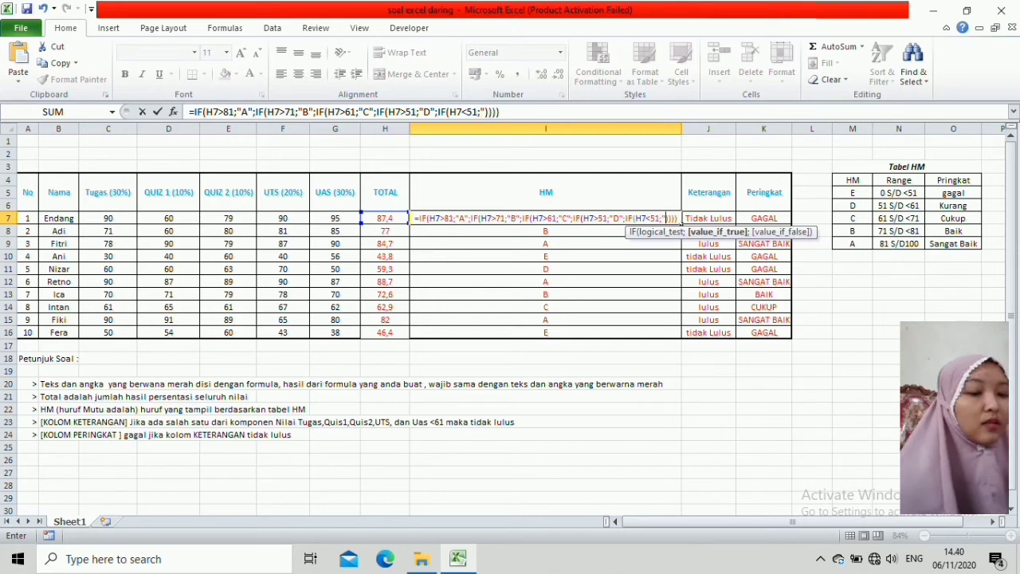
text())
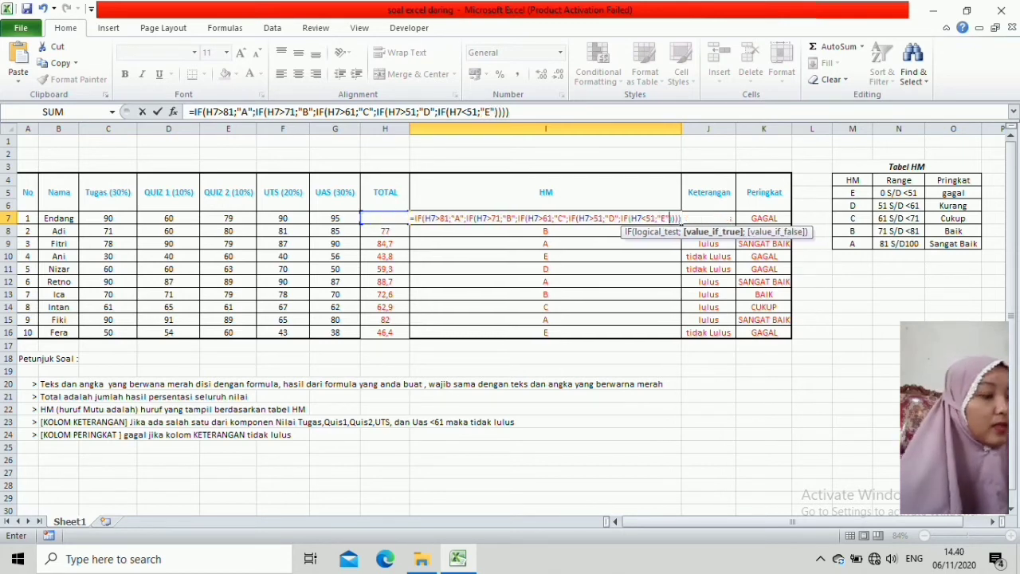
key(Return)
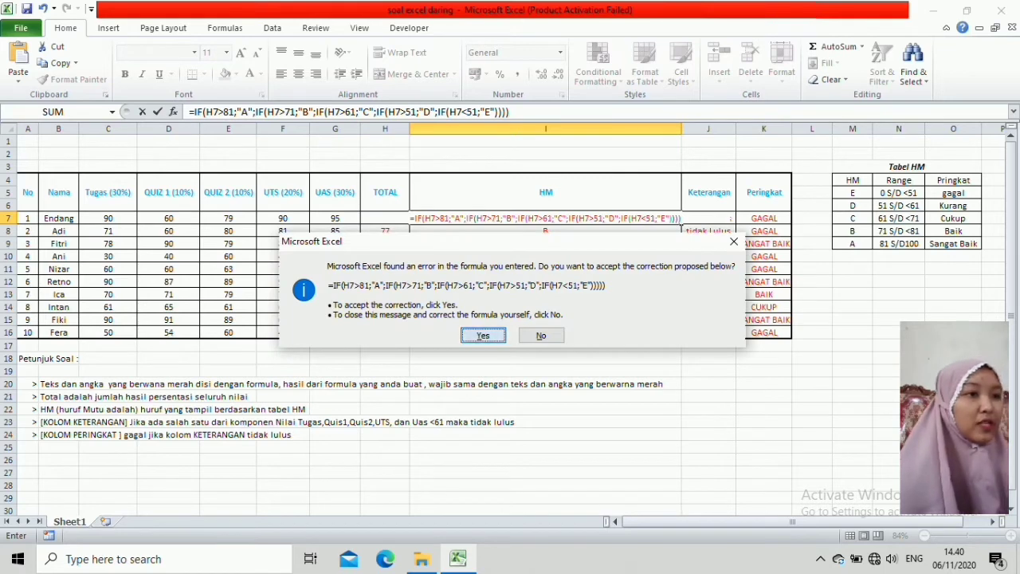
key(Return)
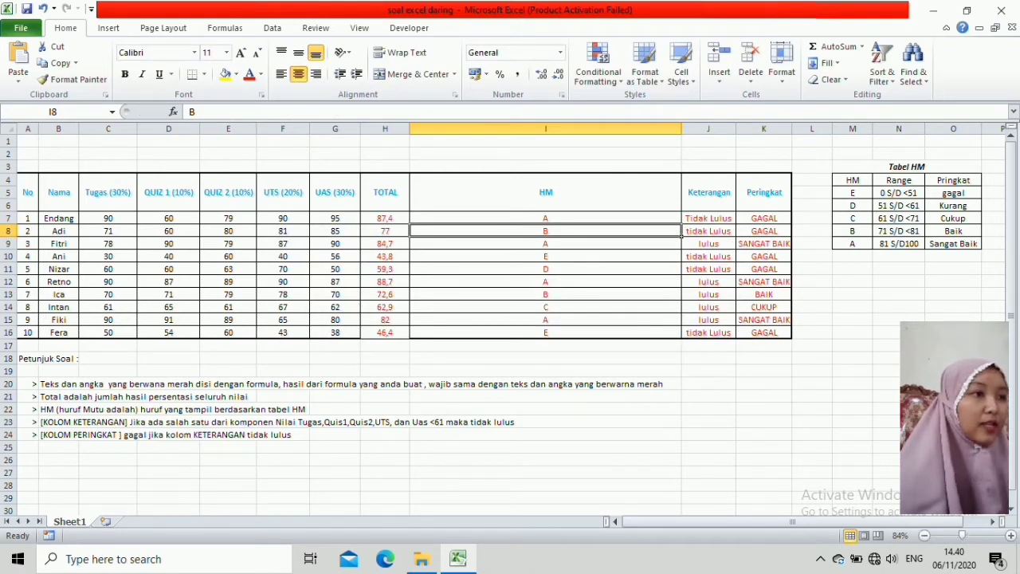
Fill the I7 grade formula down to I16 and narrow the HM column to fit its letter grades.
click(546, 217)
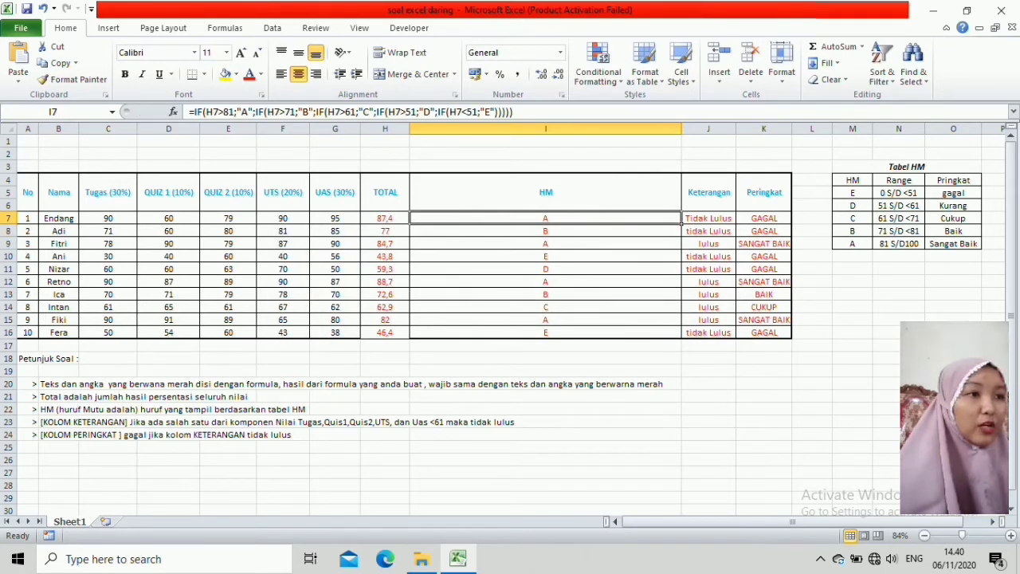
drag(681, 224, 681, 339)
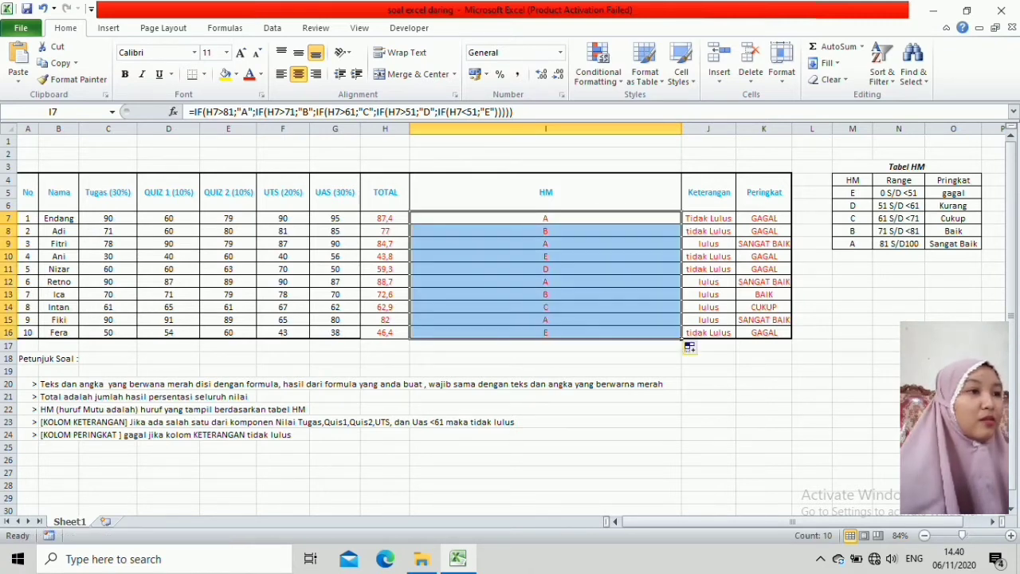
click(545, 358)
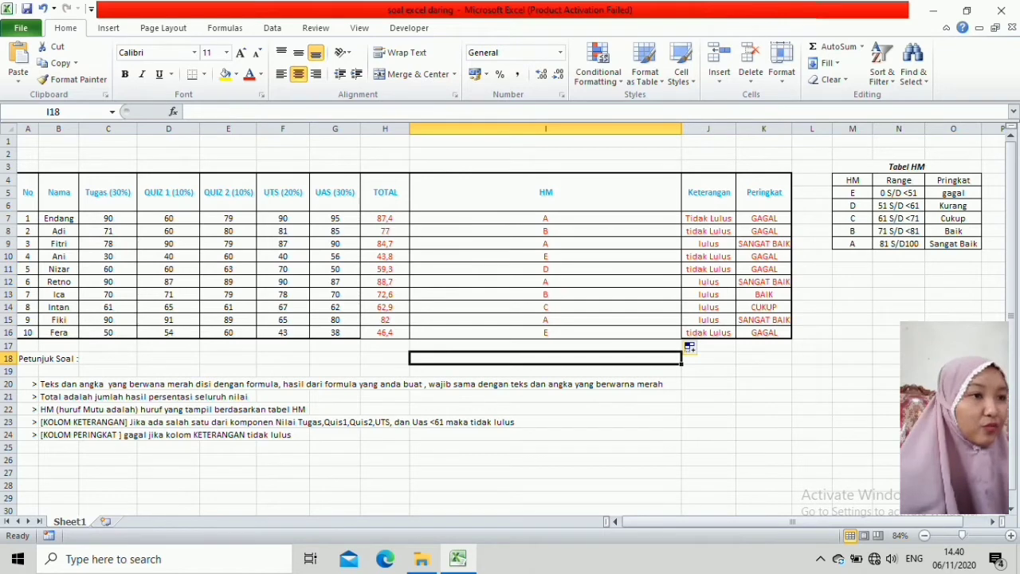
drag(682, 128, 459, 129)
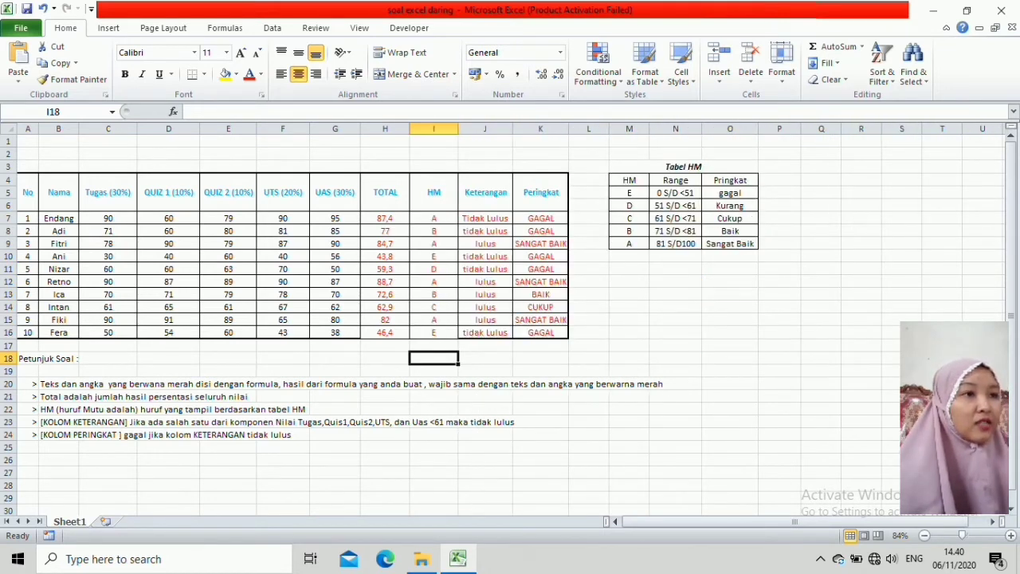
Widen the Keterangan column to make room for a long formula and select its header cell.
click(485, 141)
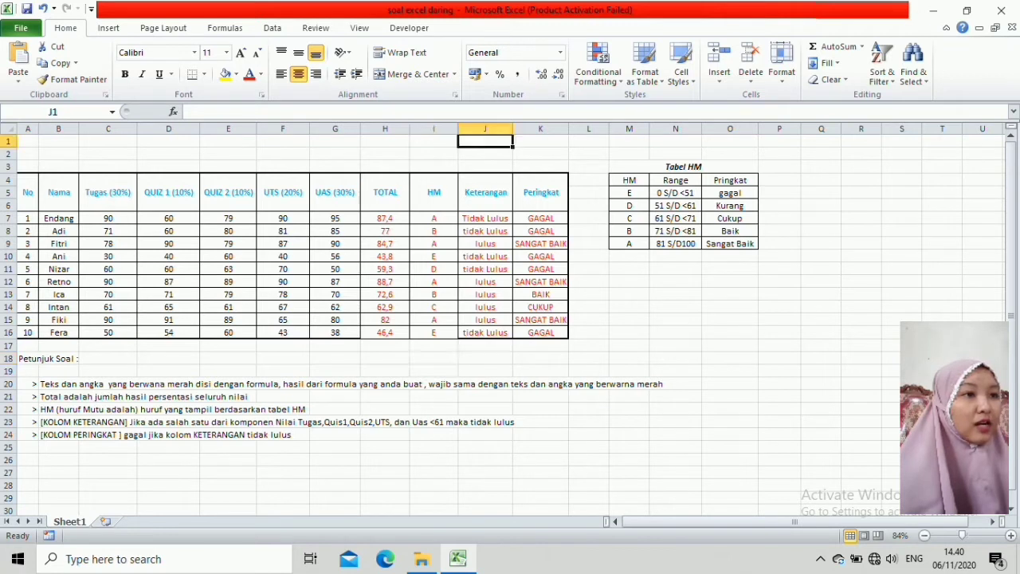
drag(484, 141, 486, 204)
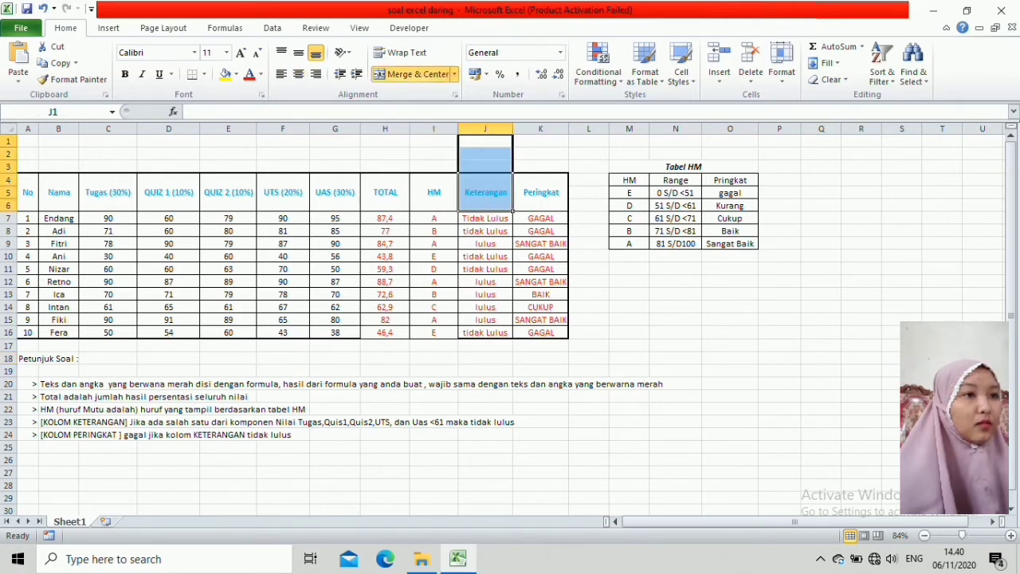
key(ctrl+space)
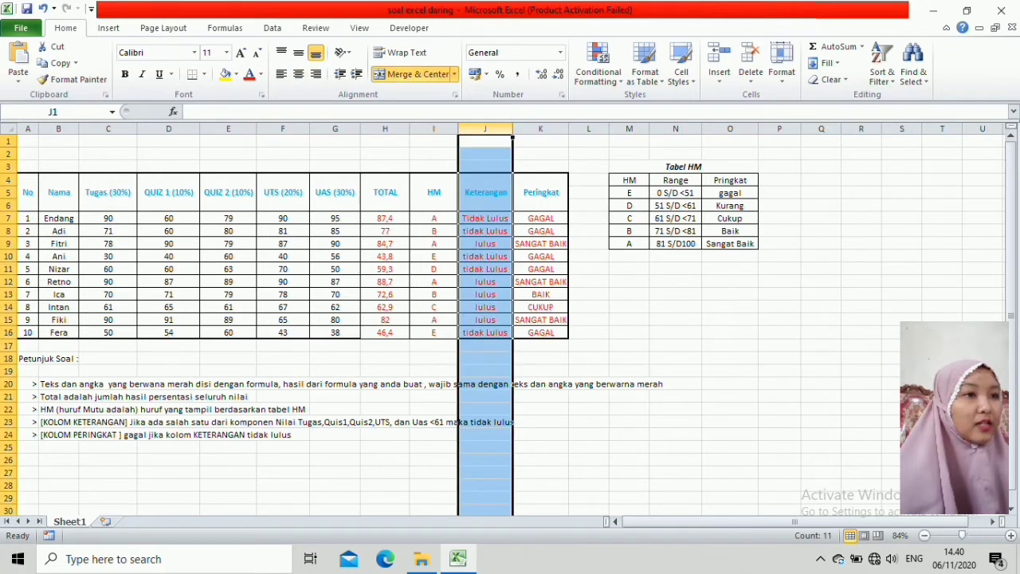
drag(513, 128, 760, 128)
click(609, 192)
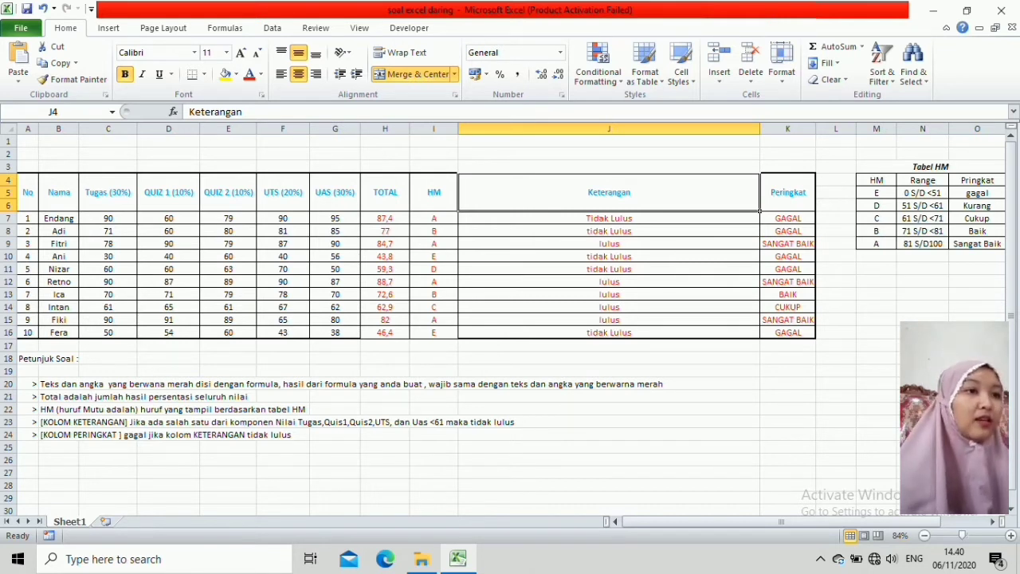
Clear the existing "Tidak Lulus" text from cell J7 in the Keterangan column.
click(609, 219)
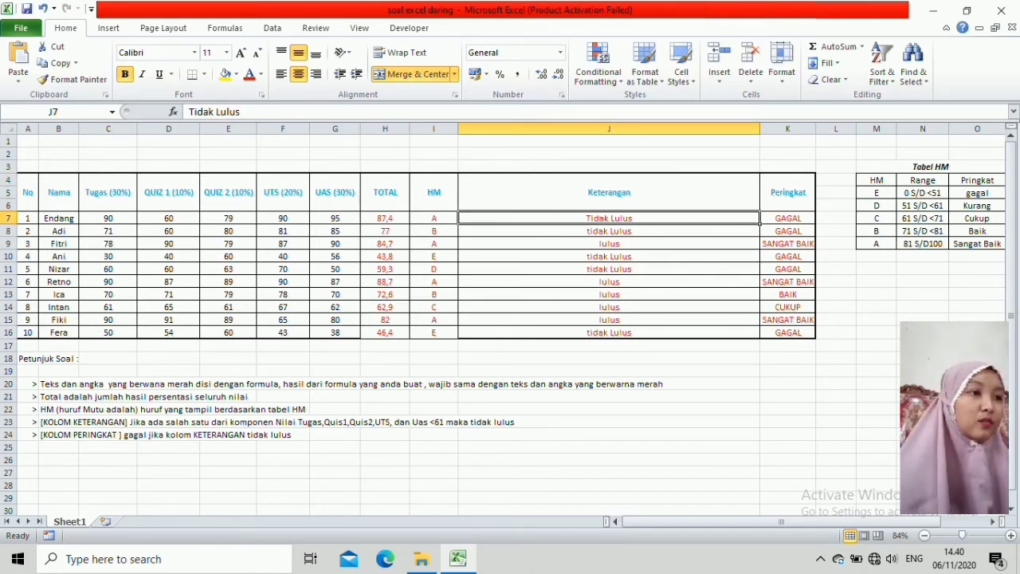
key(F2)
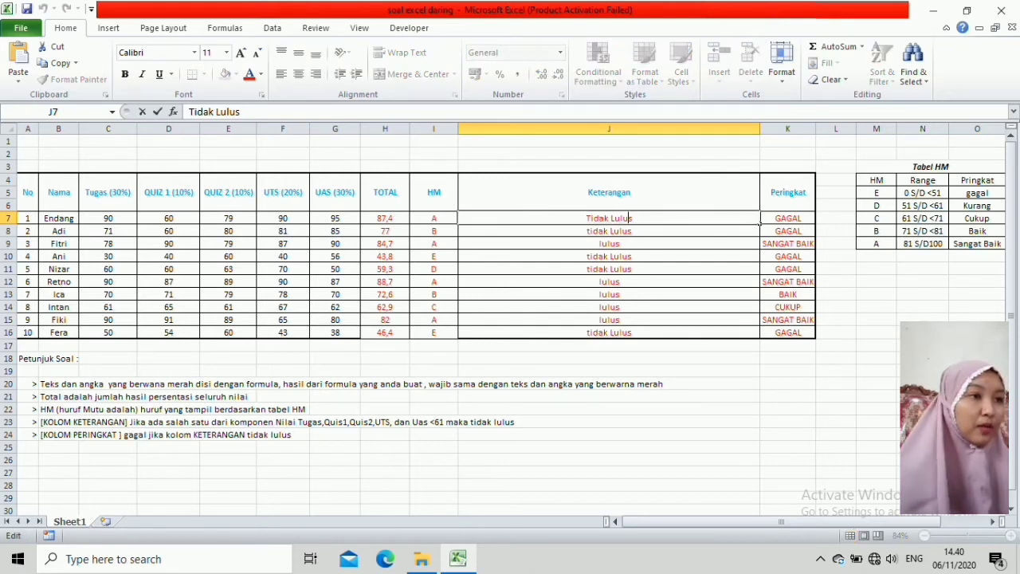
key(ctrl+shift+Left)
key(ctrl+shift+Left)
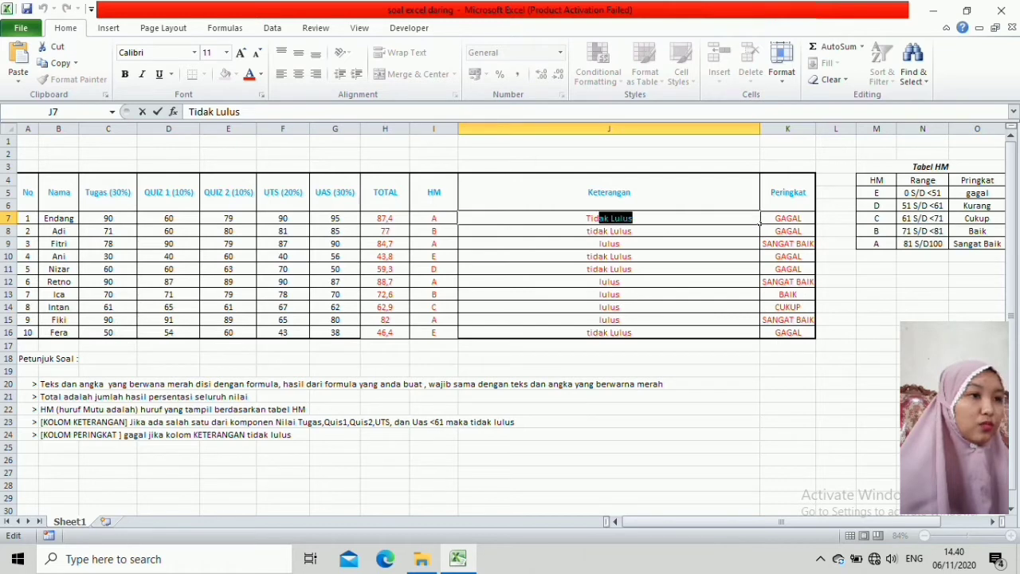
key(End)
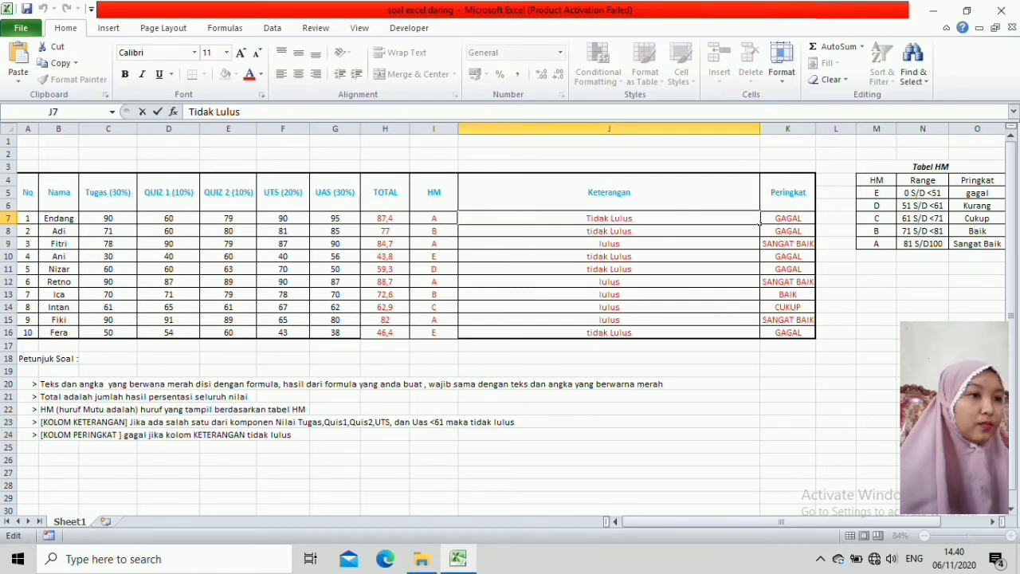
key(BackSpace)
key(BackSpace)
key(BackSpace)
key(BackSpace)
key(BackSpace)
key(BackSpace)
key(BackSpace)
key(BackSpace)
key(BackSpace)
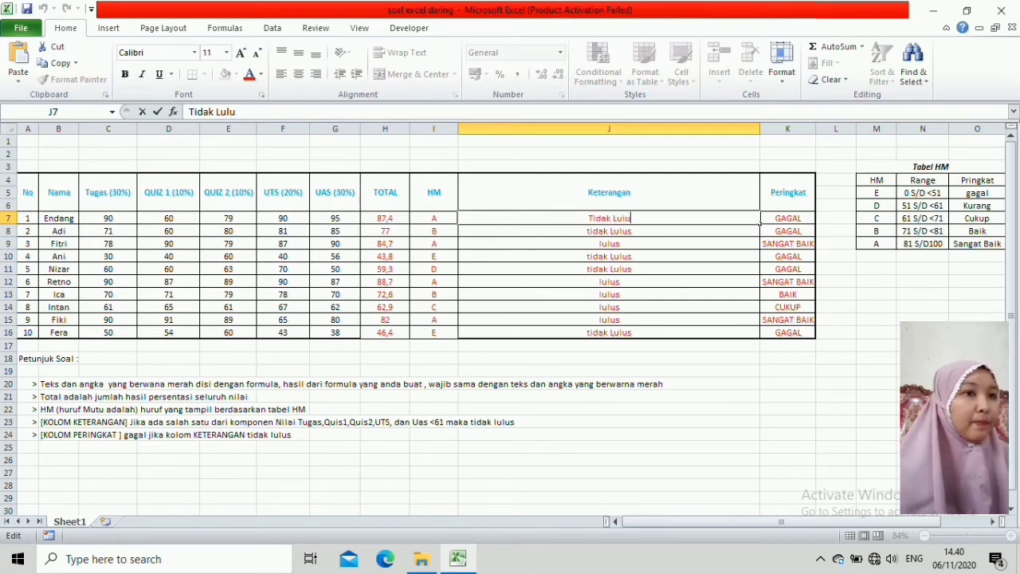
key(BackSpace)
key(BackSpace)
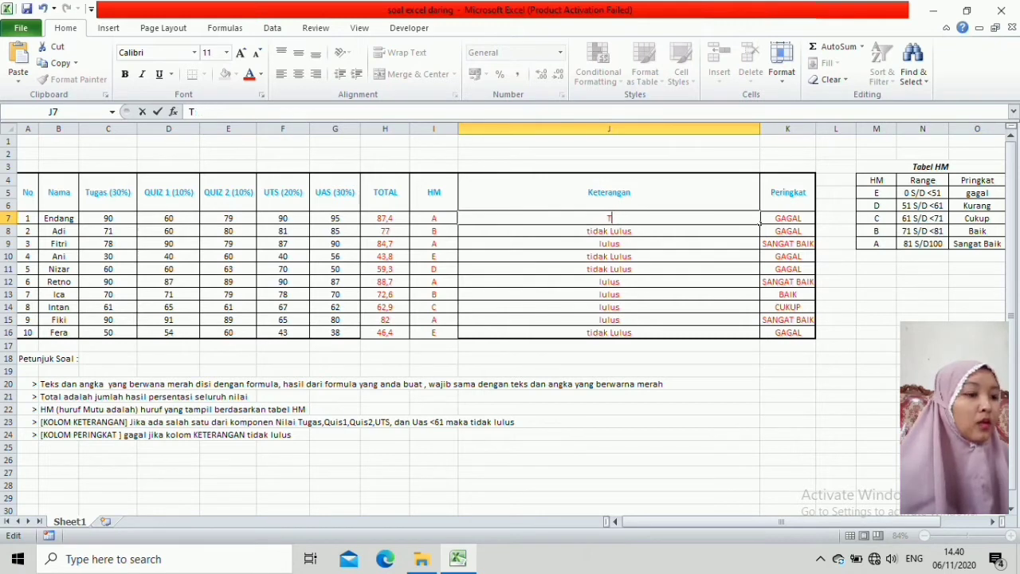
Start the J7 formula with an AND nested in an IF, using C7>=61 as its first condition.
text(=)
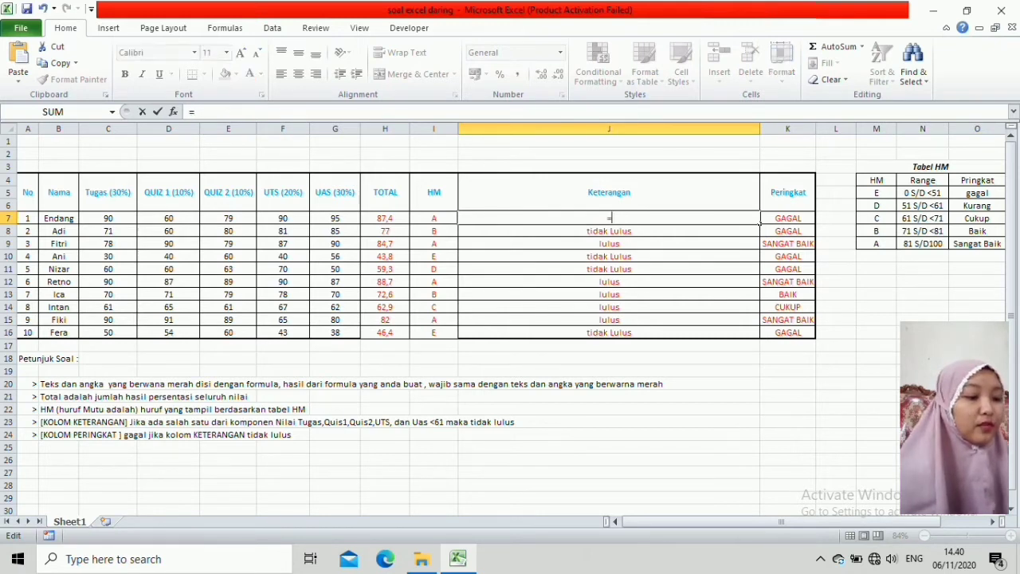
text(IF)
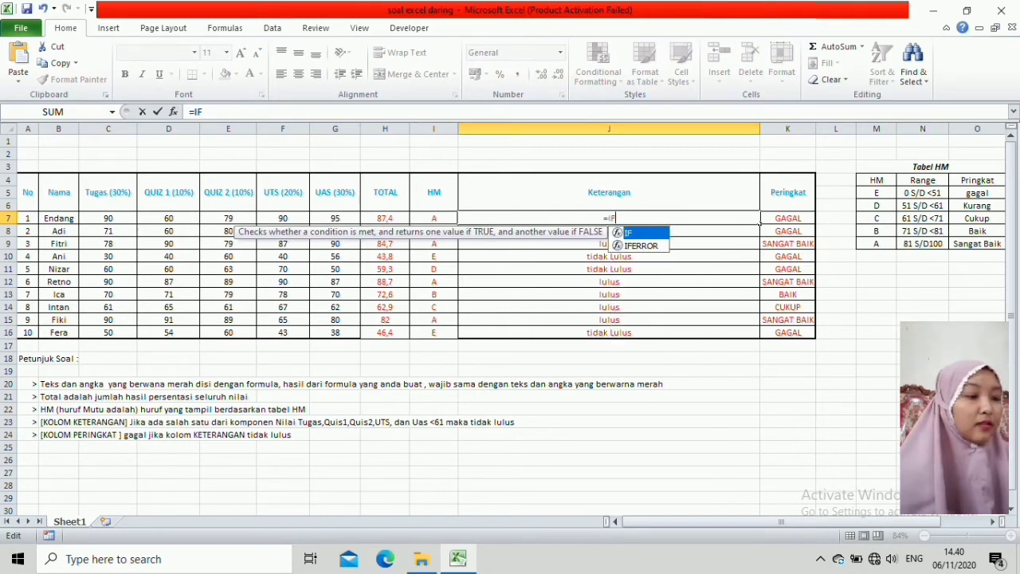
text(()
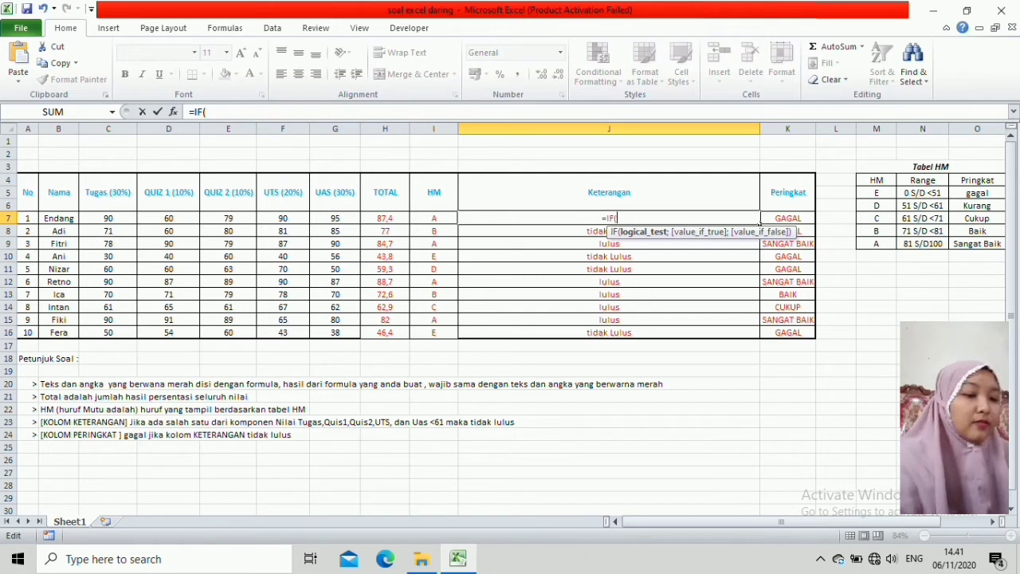
text(AND)
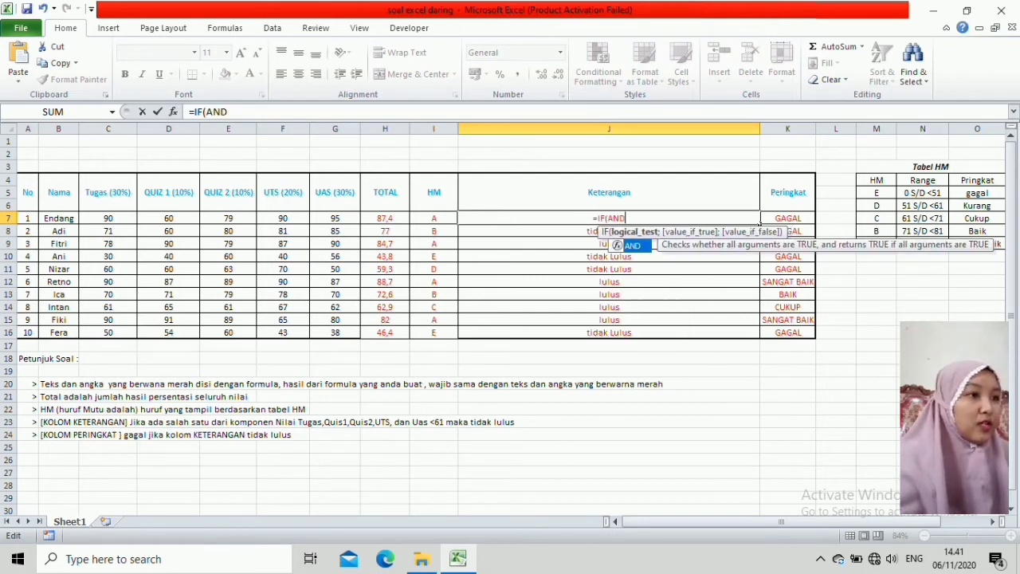
text(()
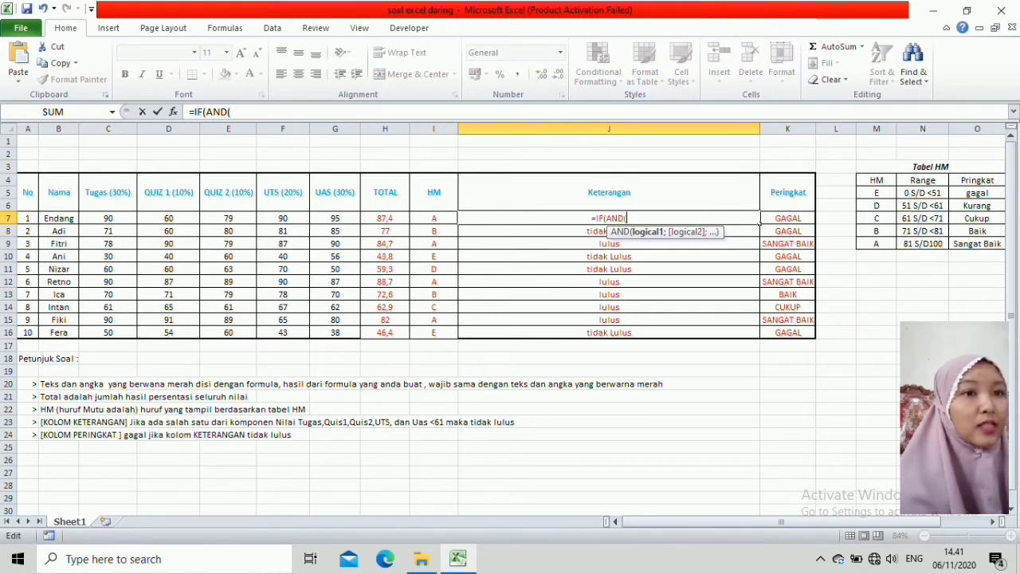
click(108, 218)
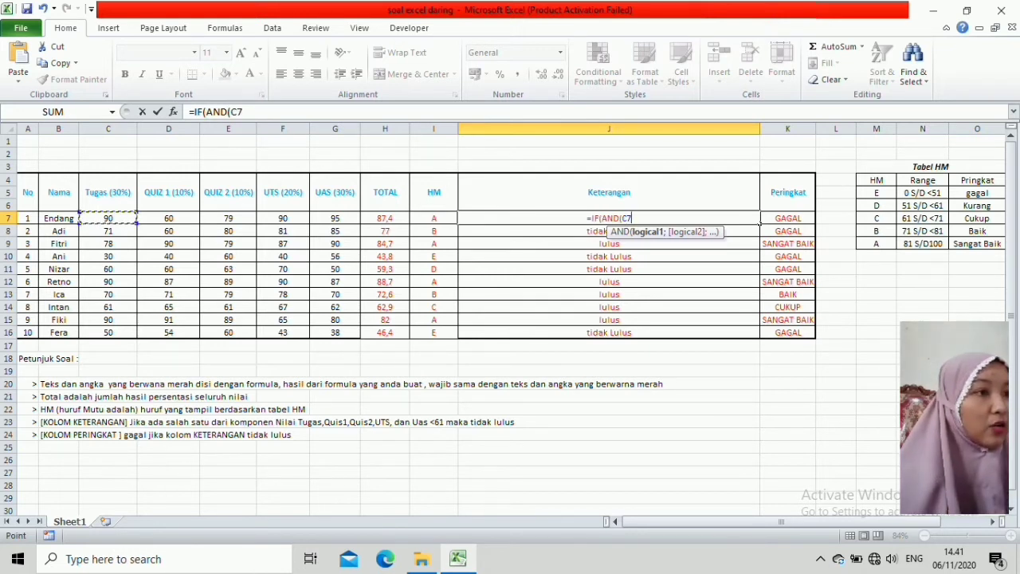
text(>)
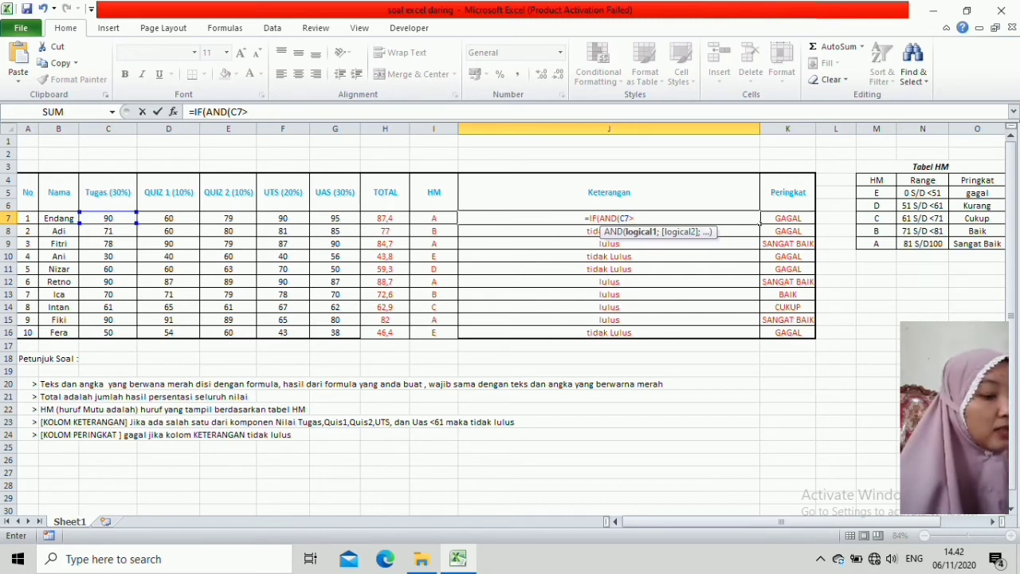
text(=)
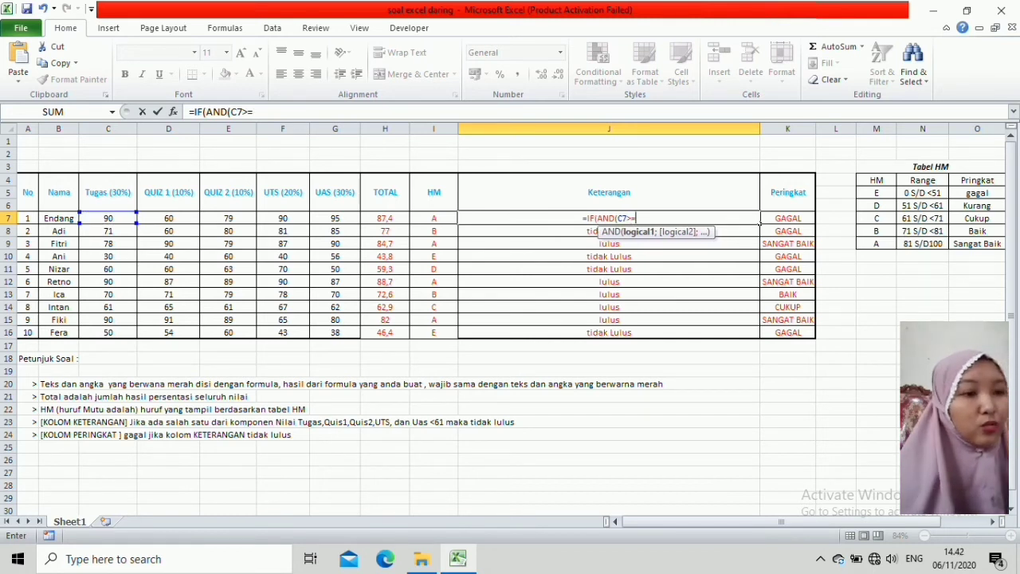
text(61)
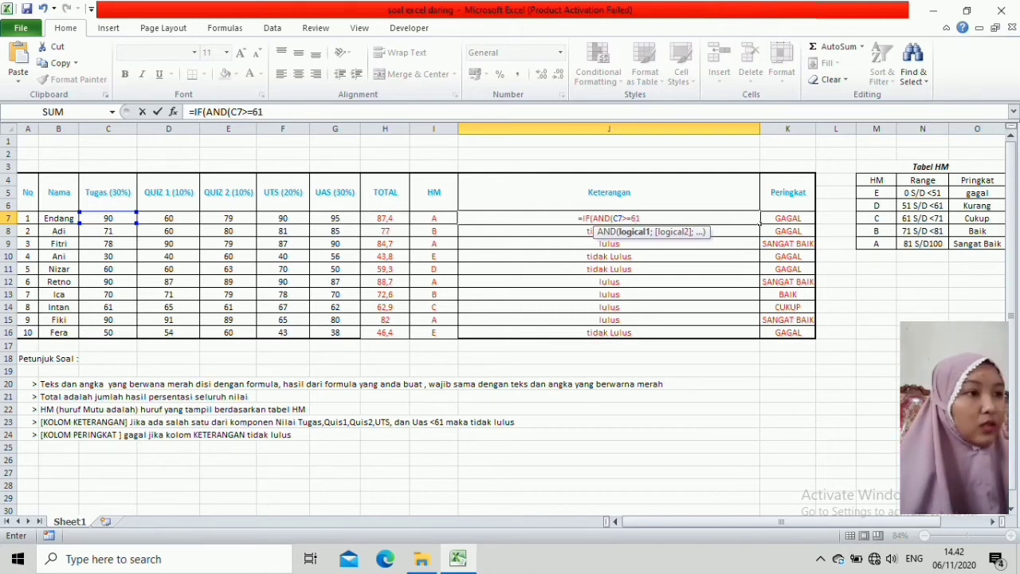
text(;)
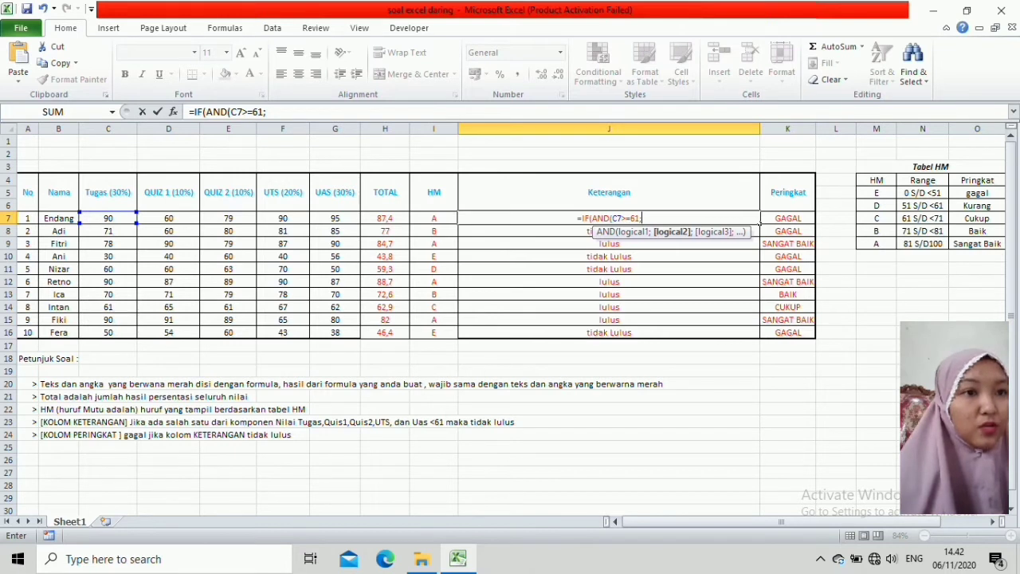
Add D7>=61 and E7>61 as the second and third AND conditions in the J7 formula.
click(168, 218)
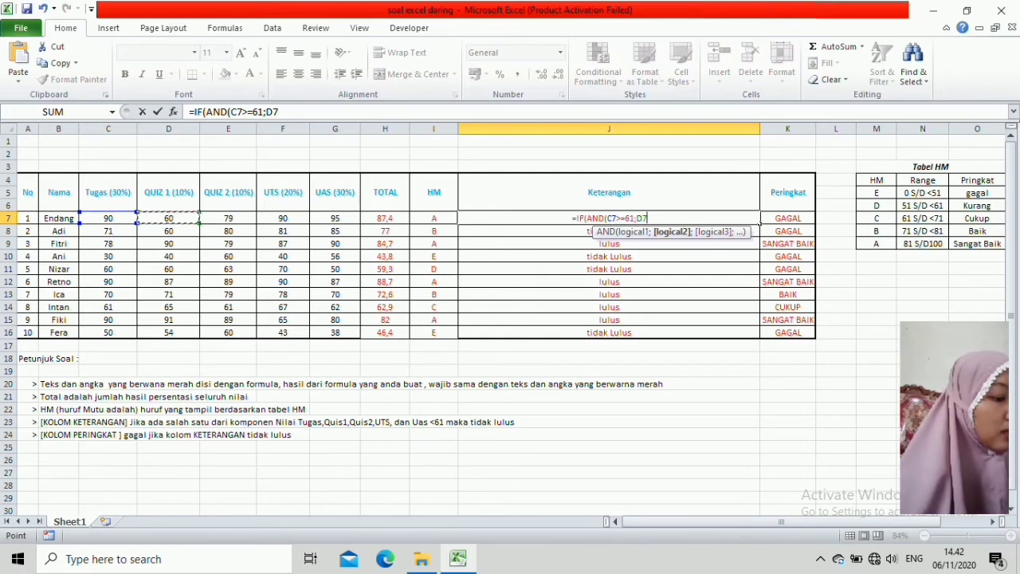
text(>=)
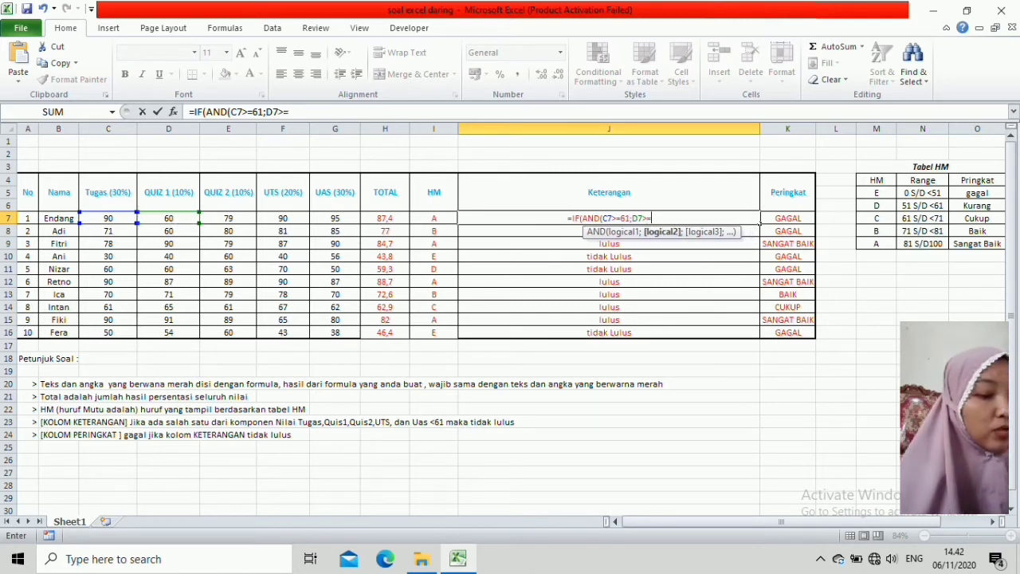
text(61)
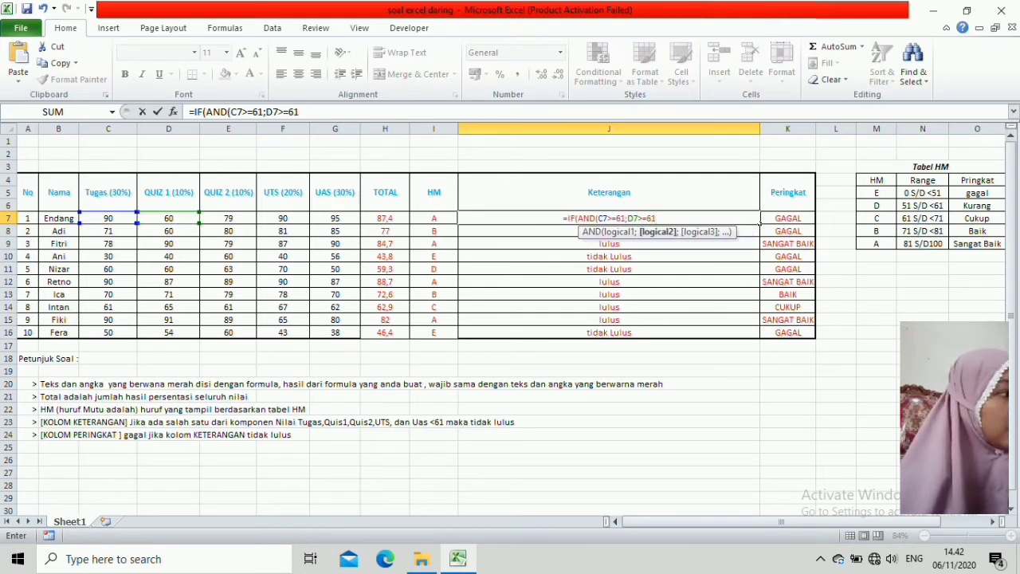
text(;)
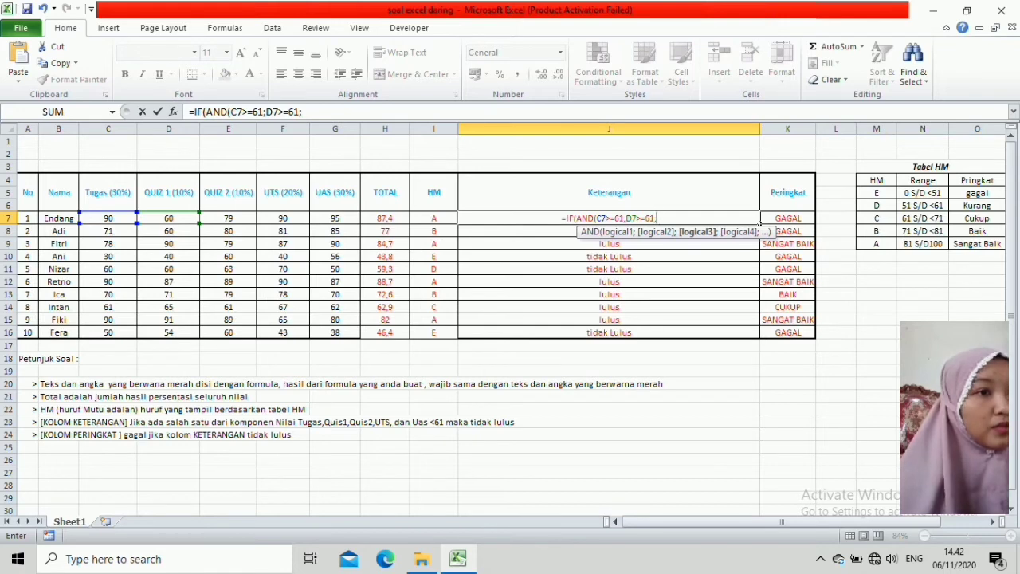
click(228, 217)
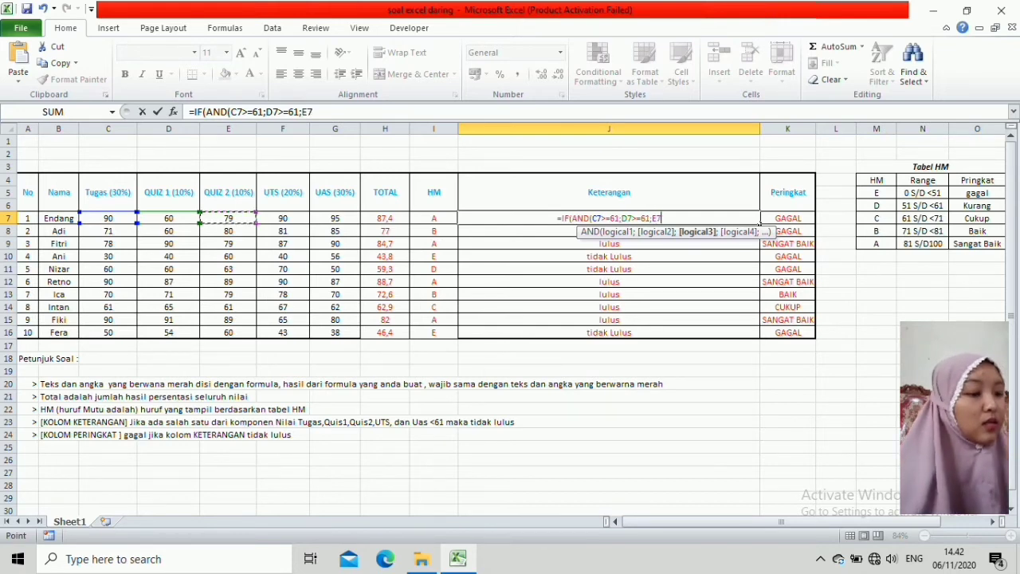
text(>)
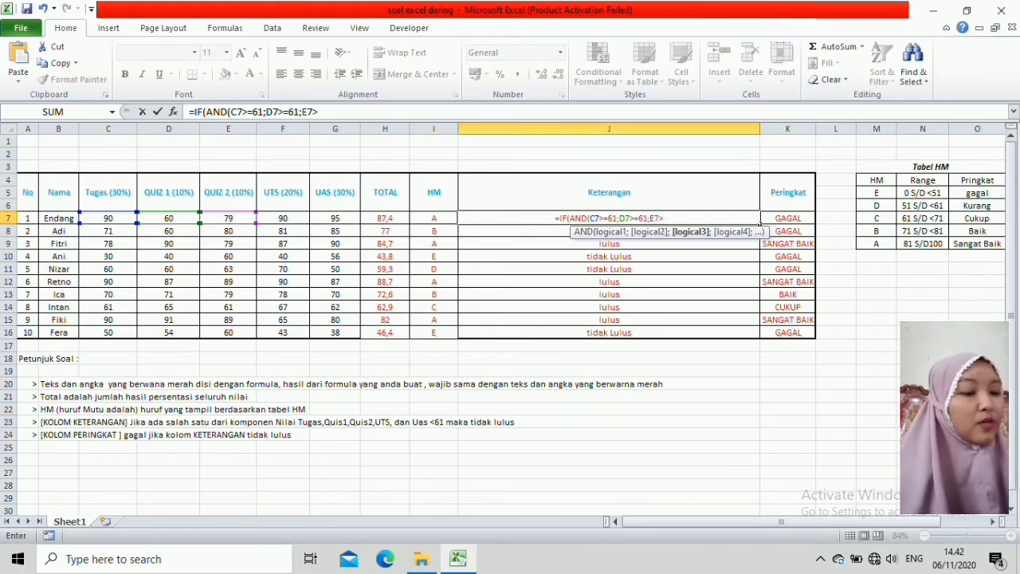
text(61;)
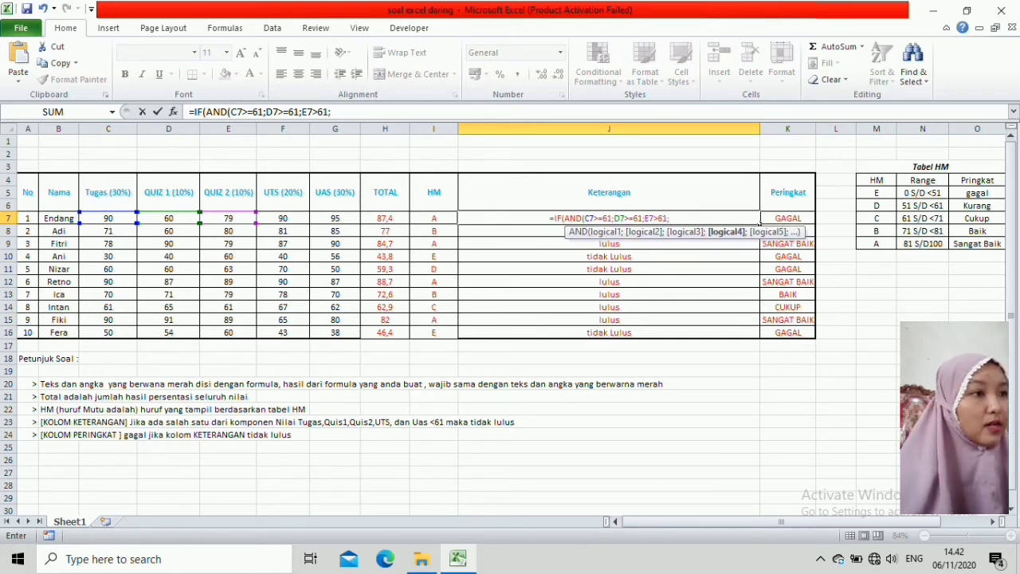
Add F7>=61 as the fourth AND condition and correct the third condition to E7>=61.
click(283, 218)
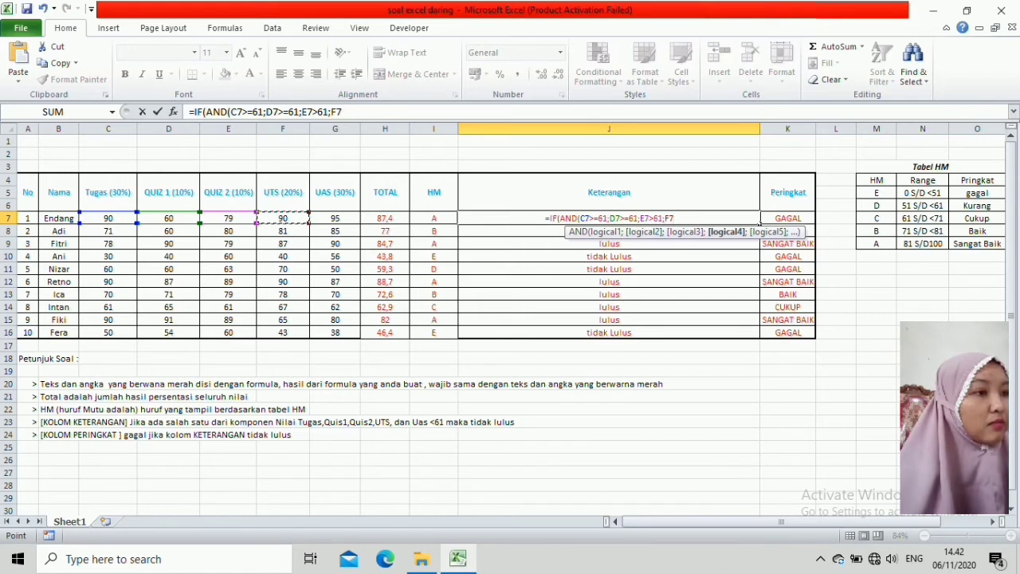
text(>)
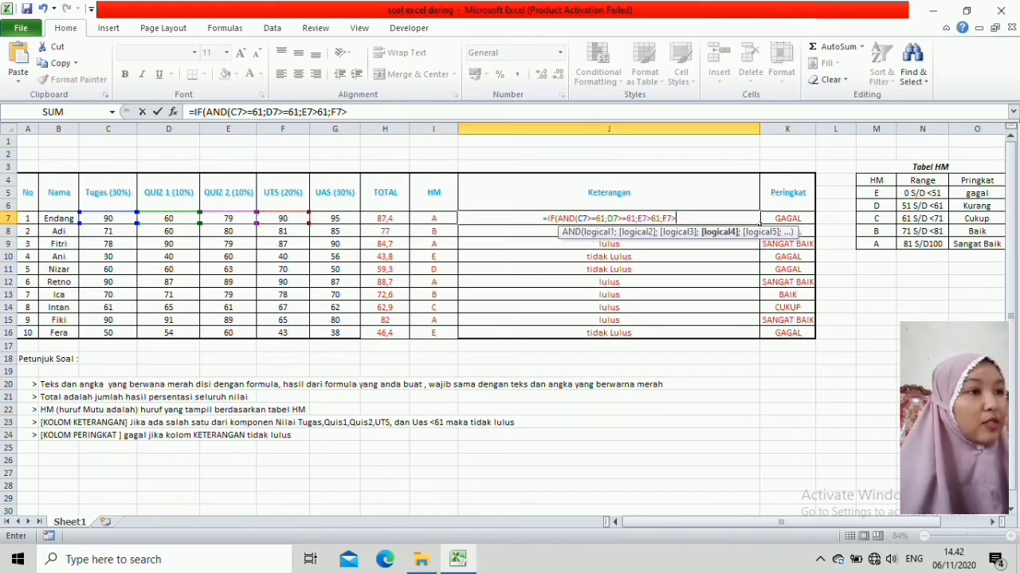
text(=)
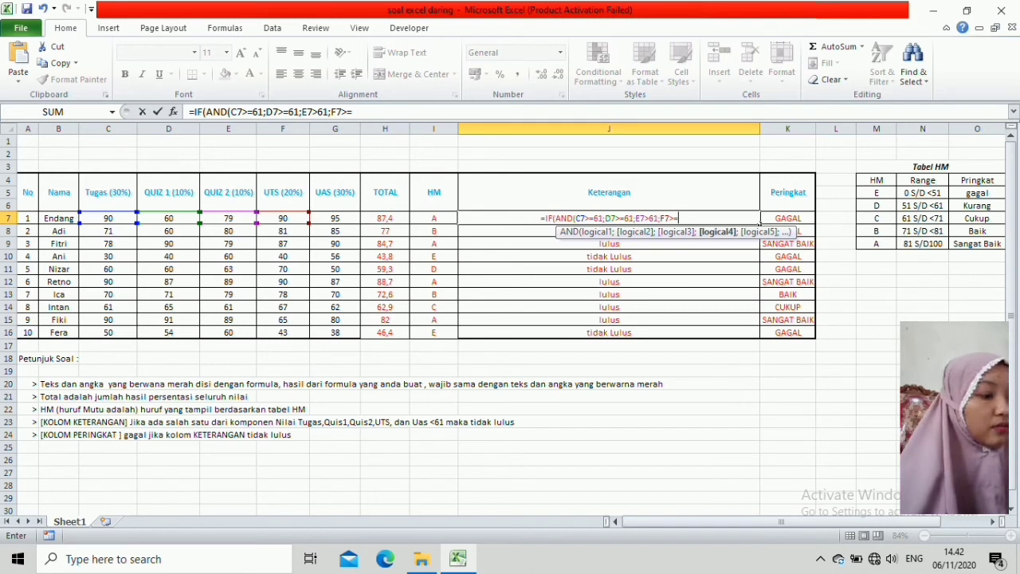
click(649, 217)
text(=)
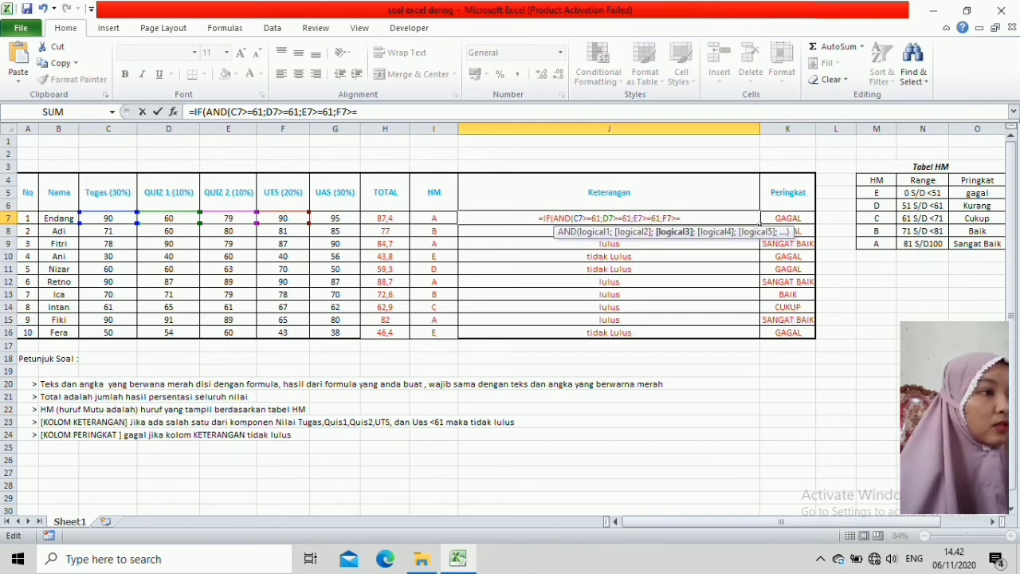
key(End)
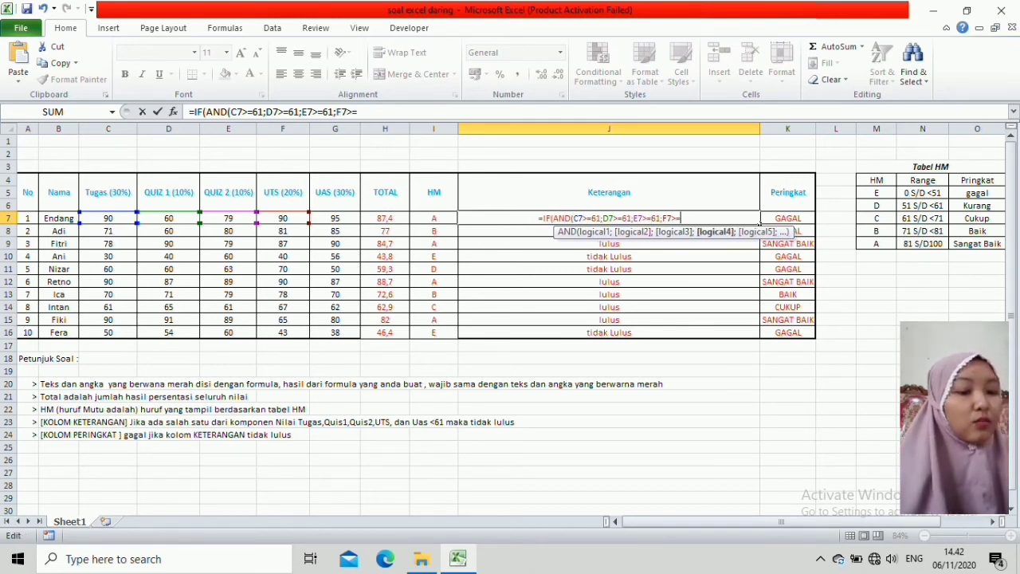
text(61;)
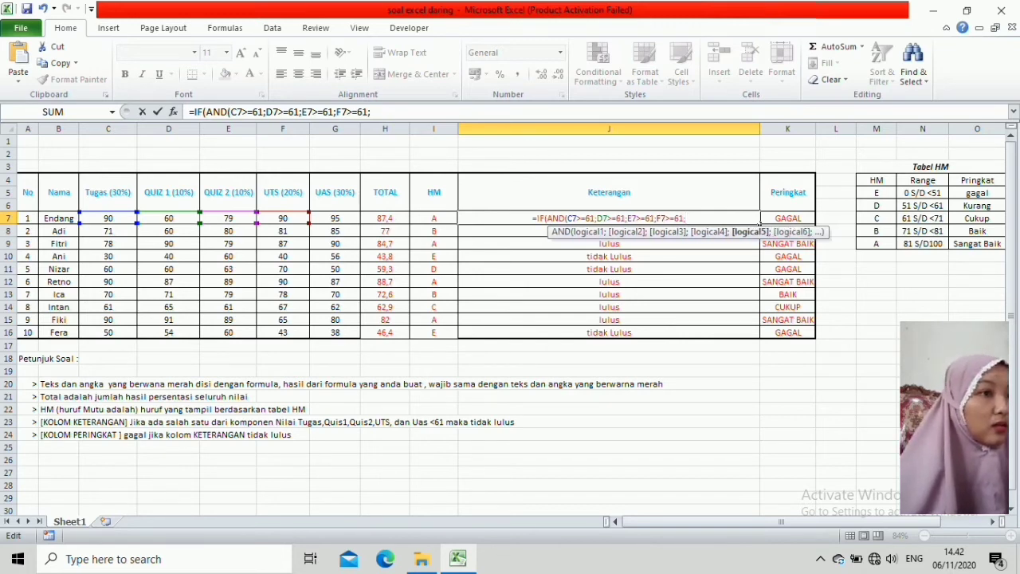
Add G7>=61 as the fifth AND condition in the J7 formula.
key(Left)
key(Left)
key(Left)
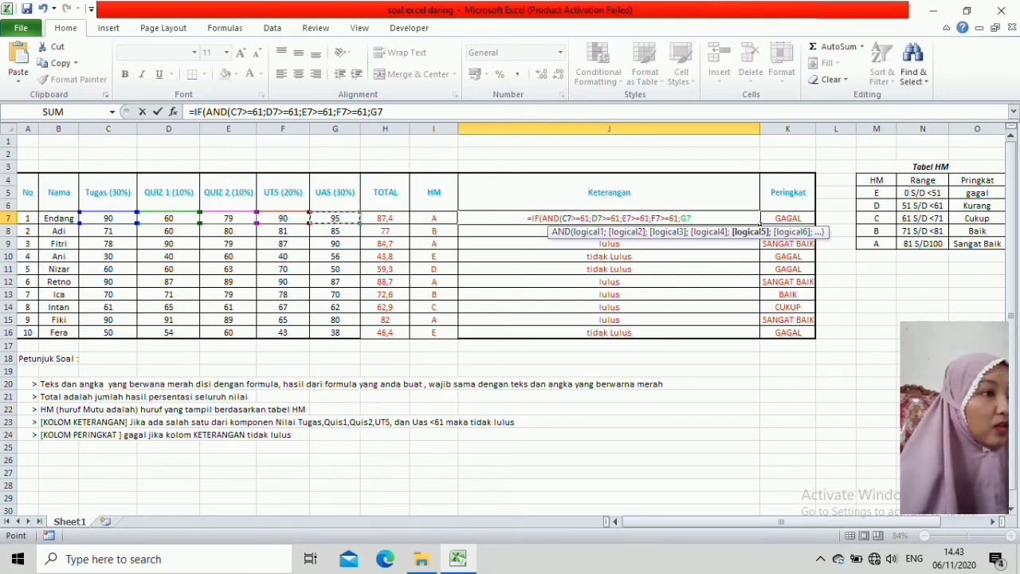
text(>=)
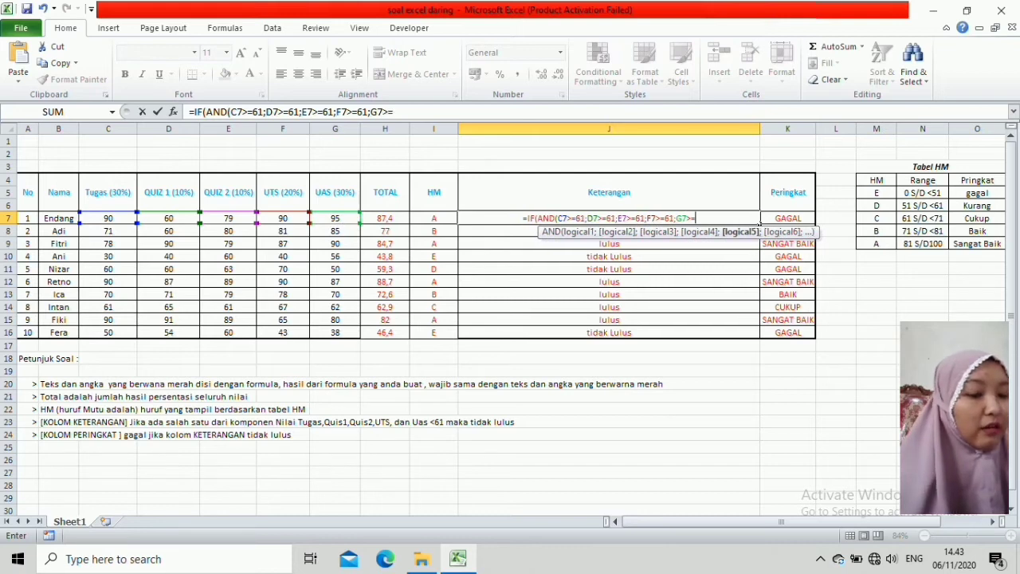
text(61)
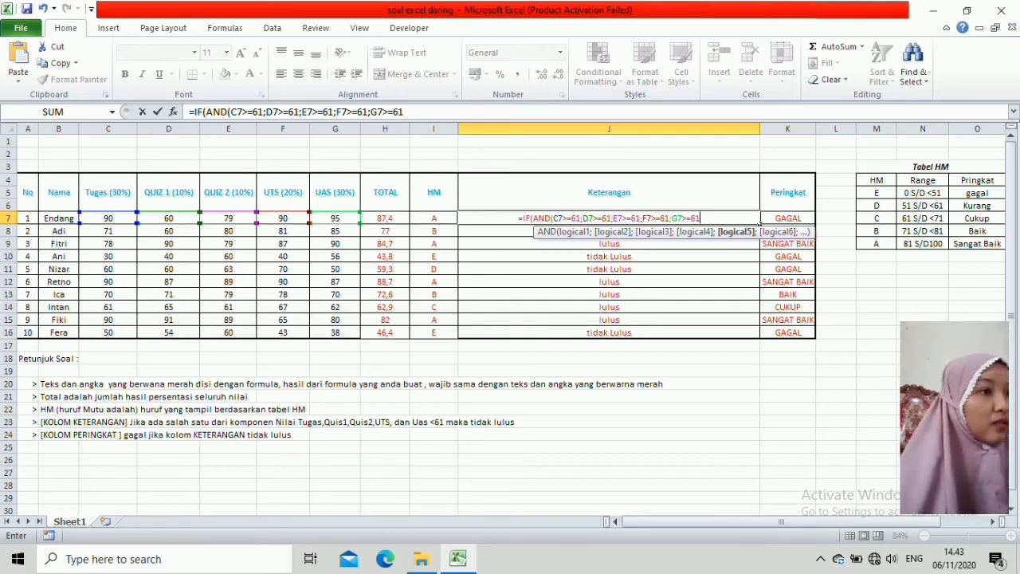
Try to commit the J7 formula right after its last AND condition, without closing brackets.
key(Return)
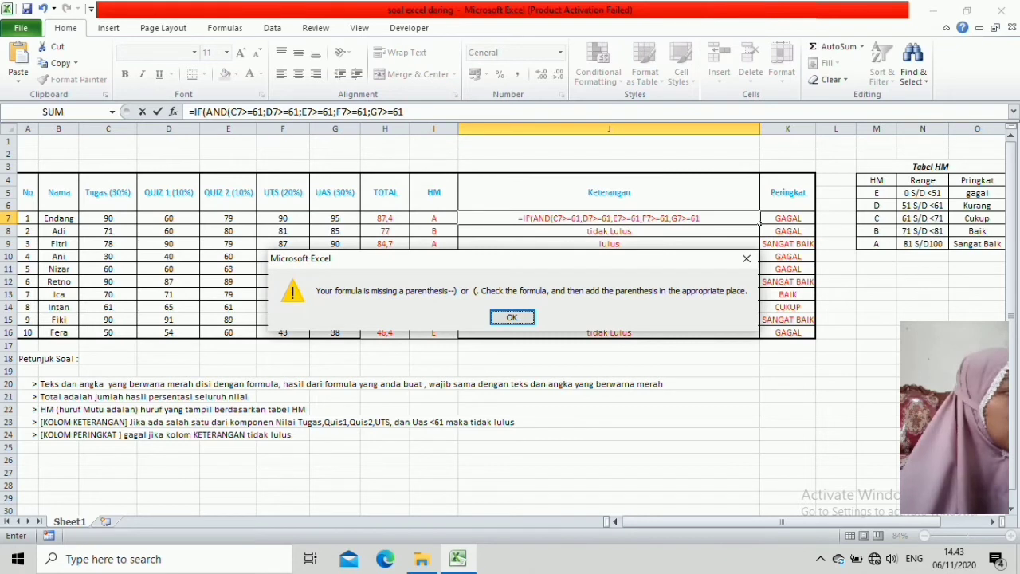
key(Return)
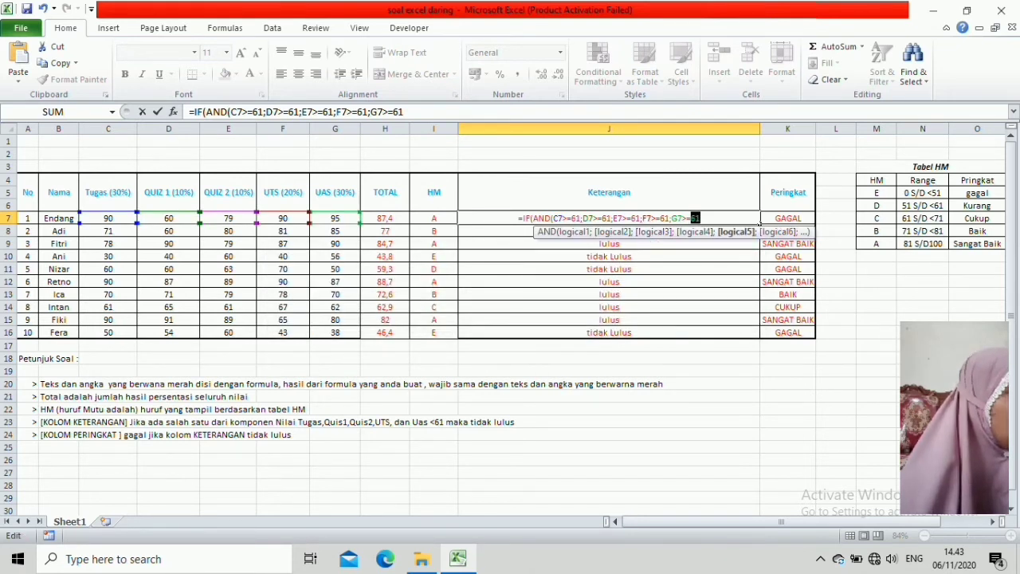
key(Right)
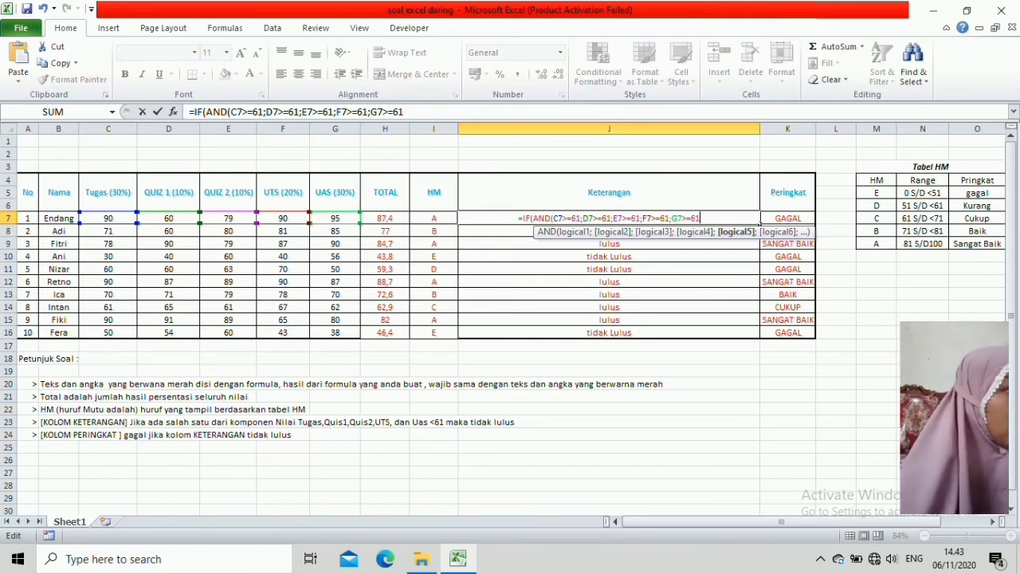
Complete the J7 formula by closing the AND test, returning "LULUS" if true and "TIDAK LULUS" if false, and commit it.
text())
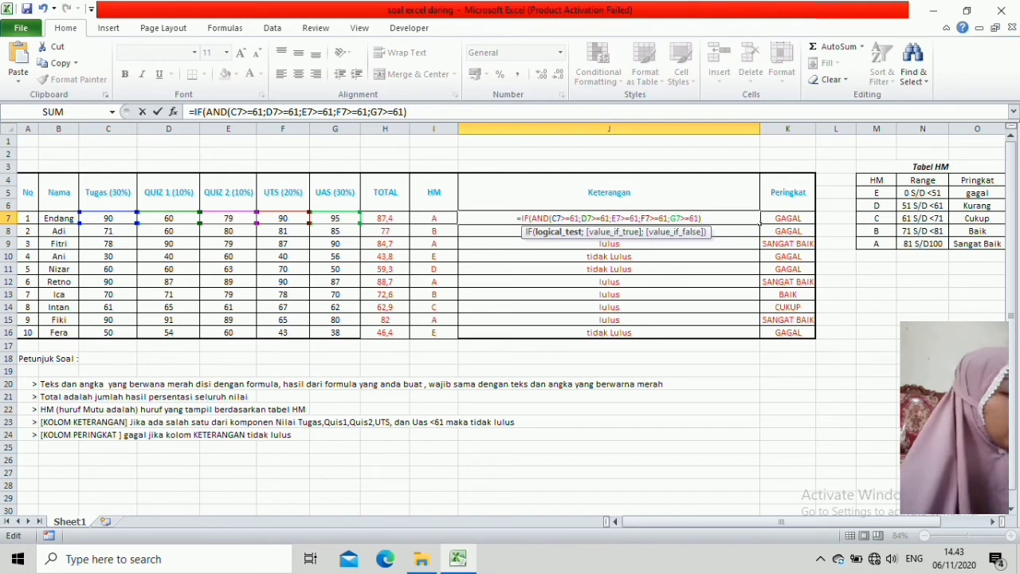
text(;)
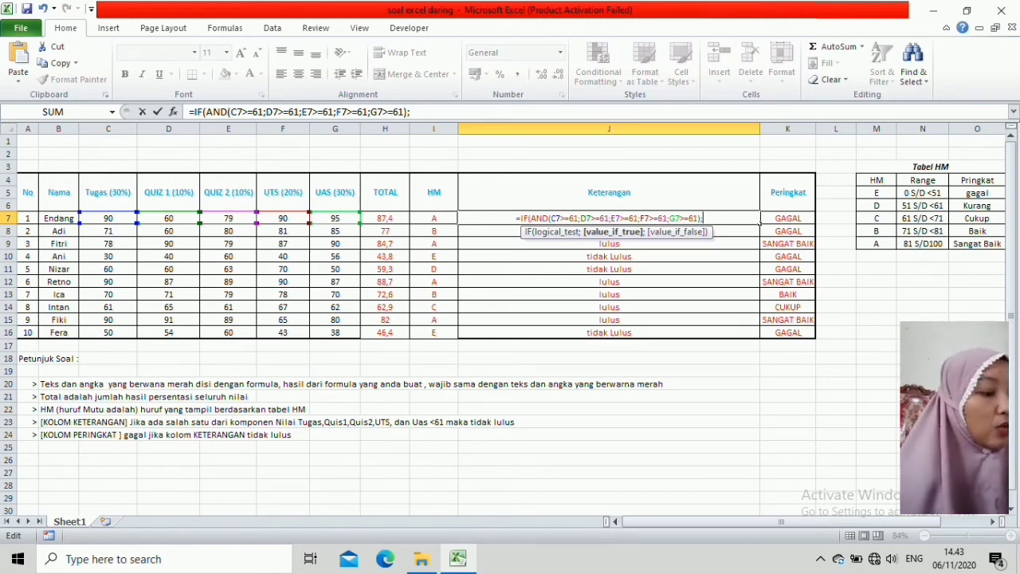
text("L)
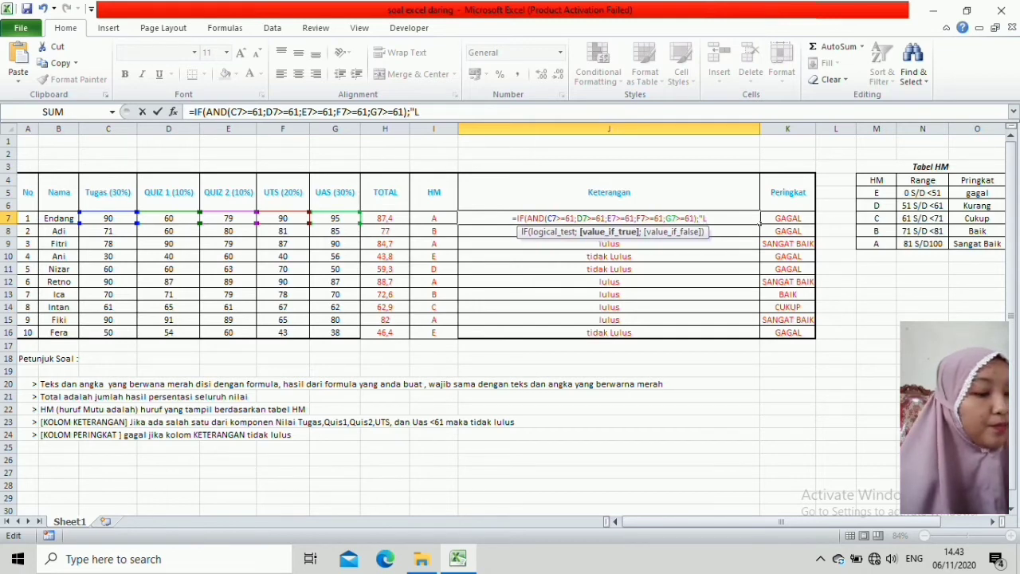
text(ULUS")
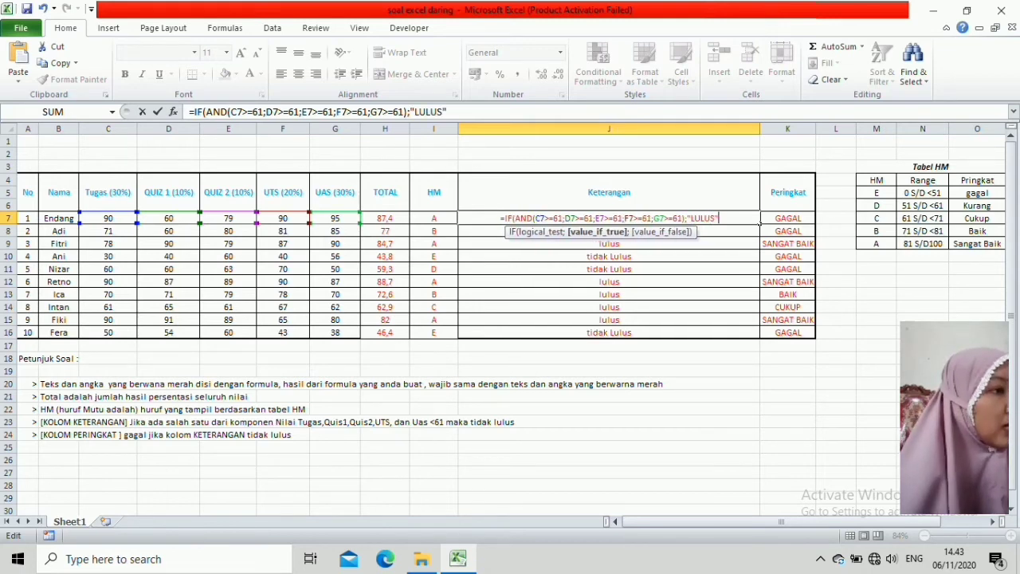
text(;)
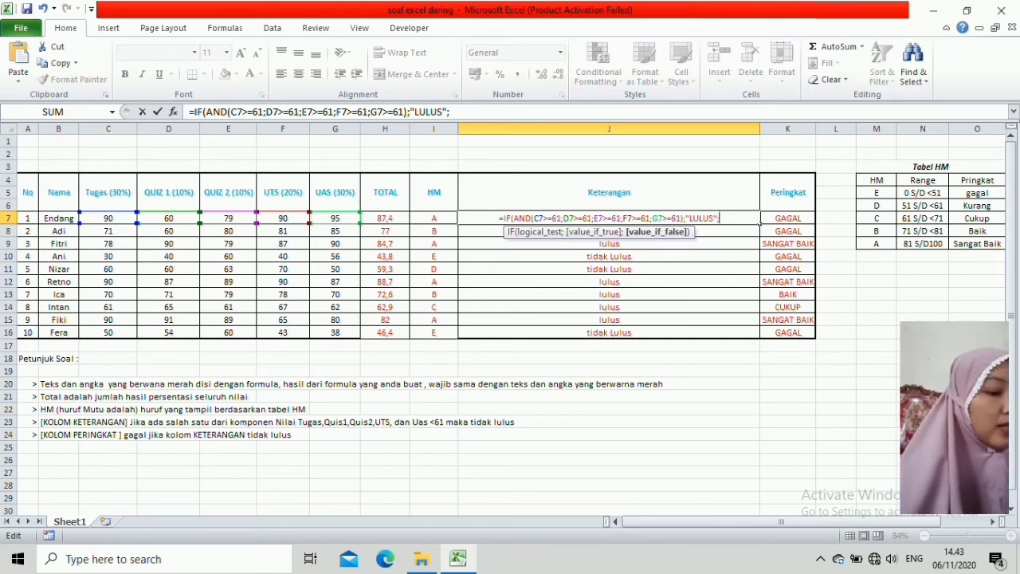
text("TI)
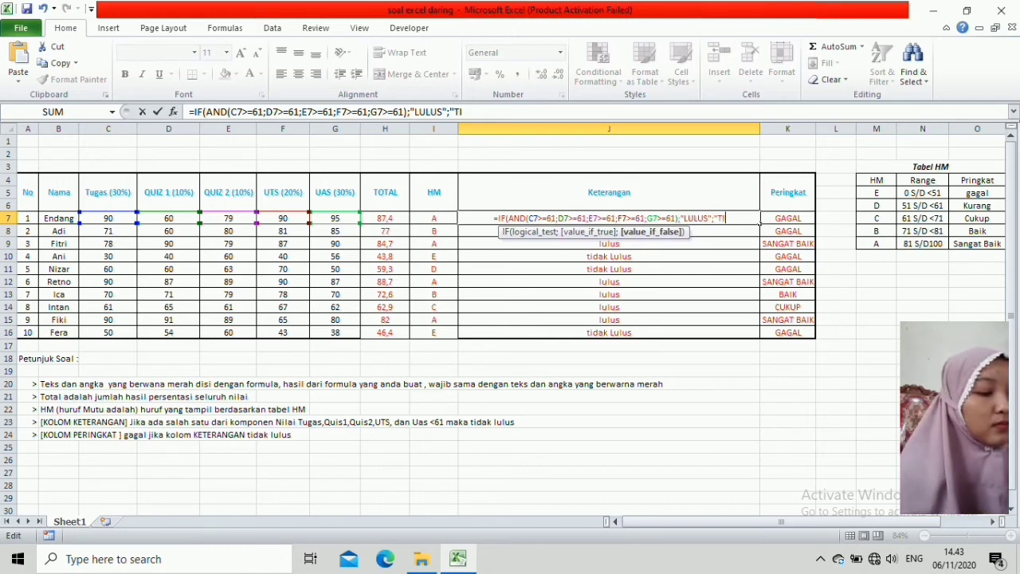
text(DAK LULU)
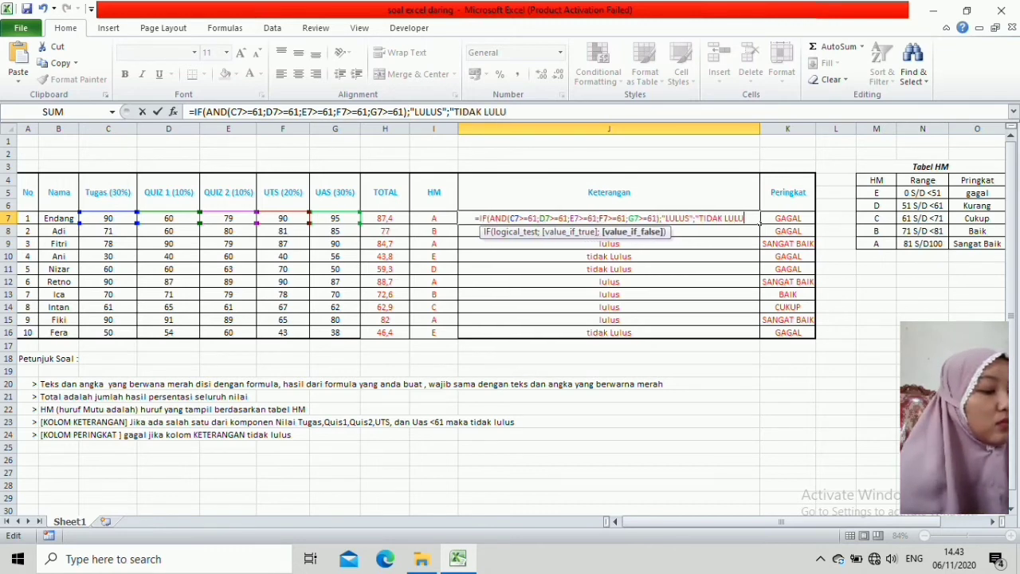
text(S")
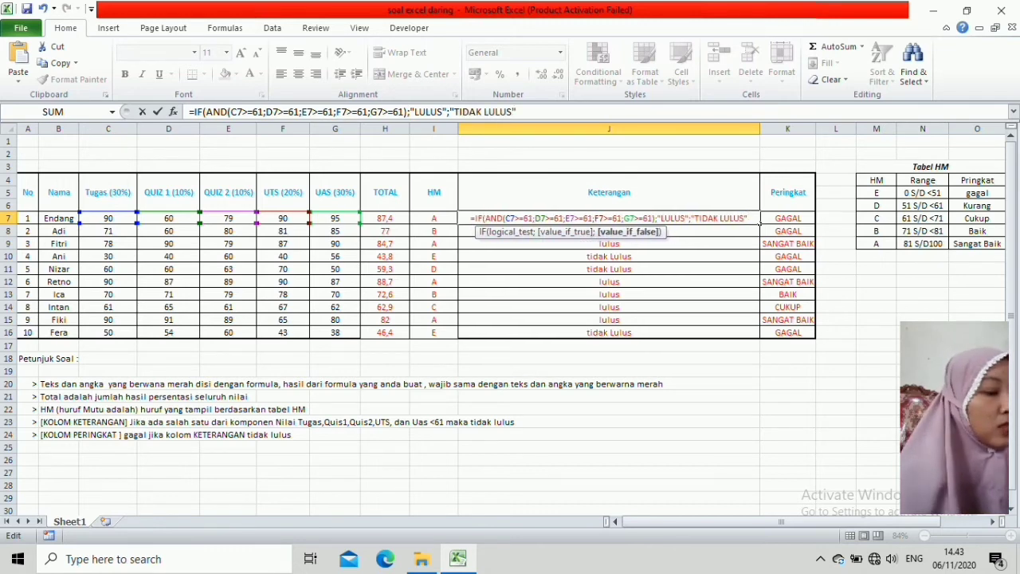
text())
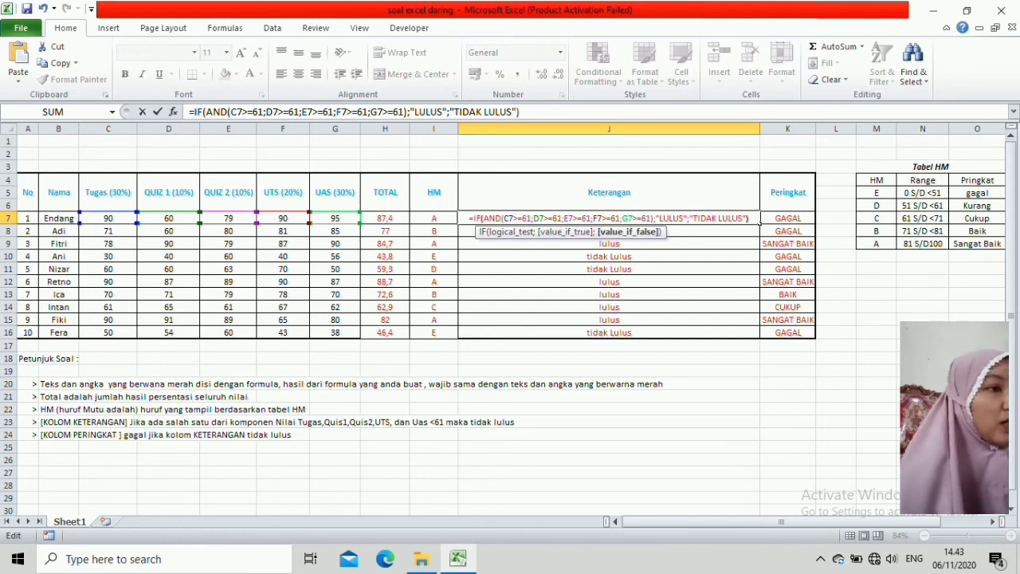
key(Return)
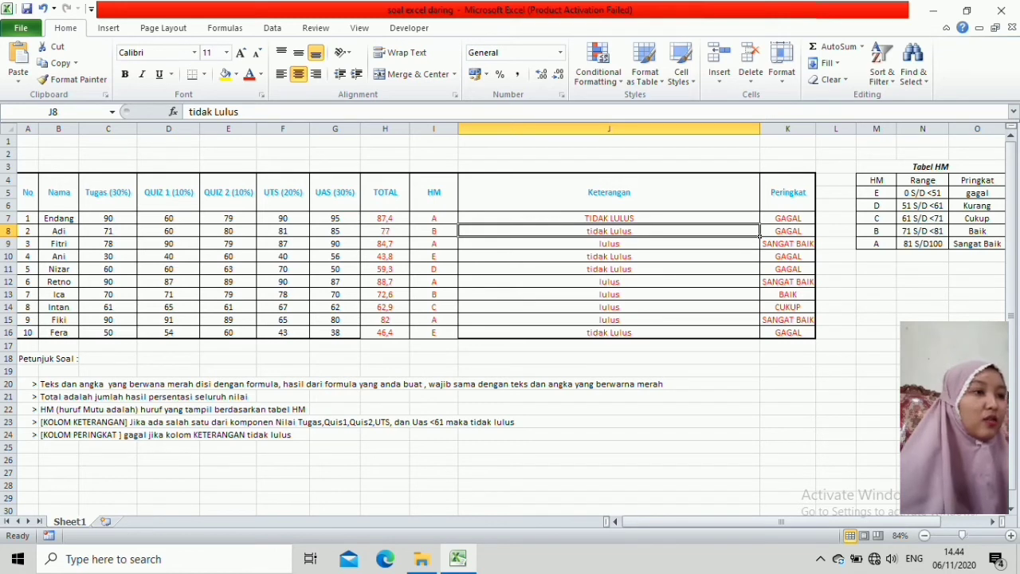
Fill the J7 formula down the Keterangan column through J16.
click(609, 217)
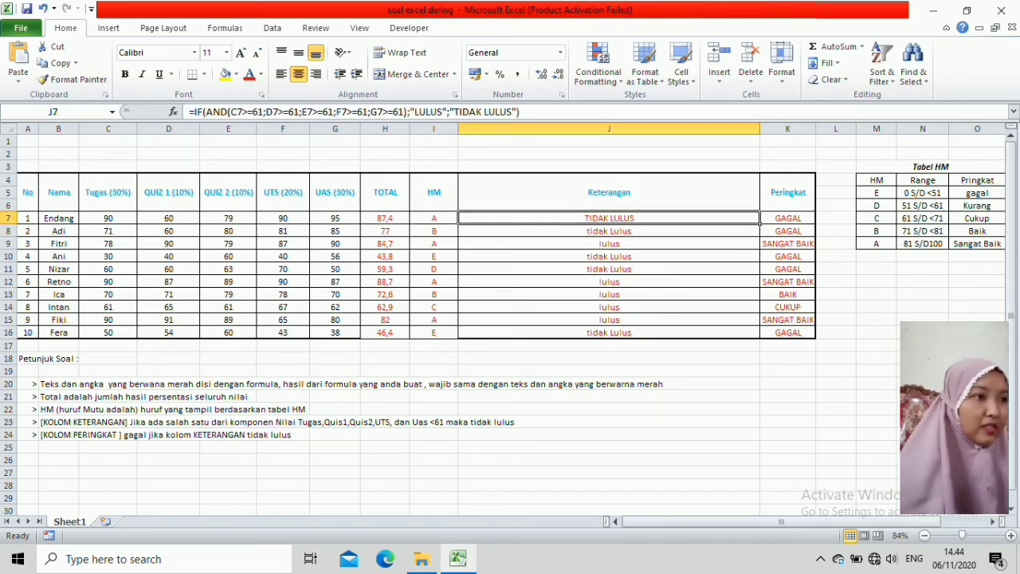
drag(760, 223, 759, 338)
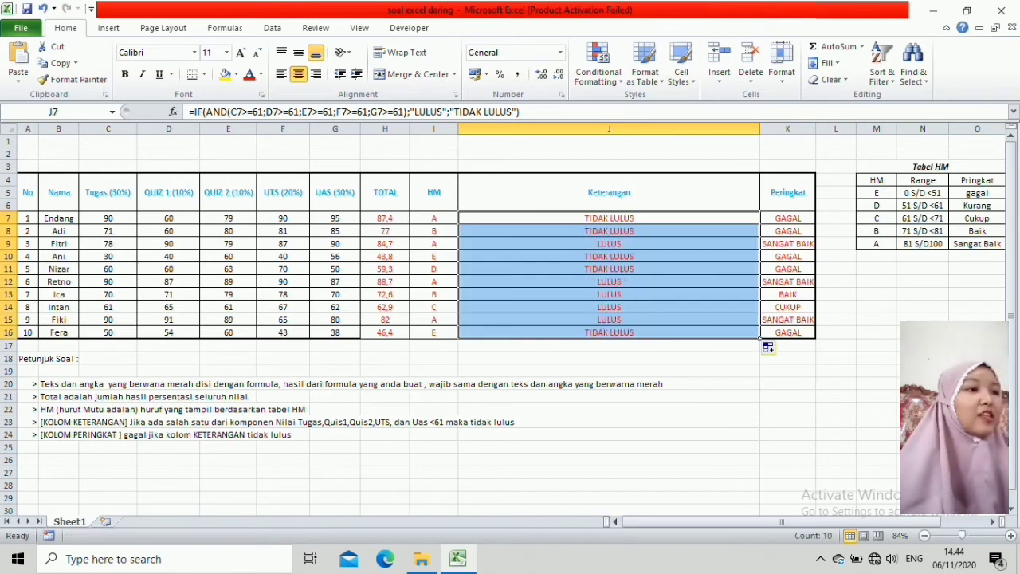
click(609, 358)
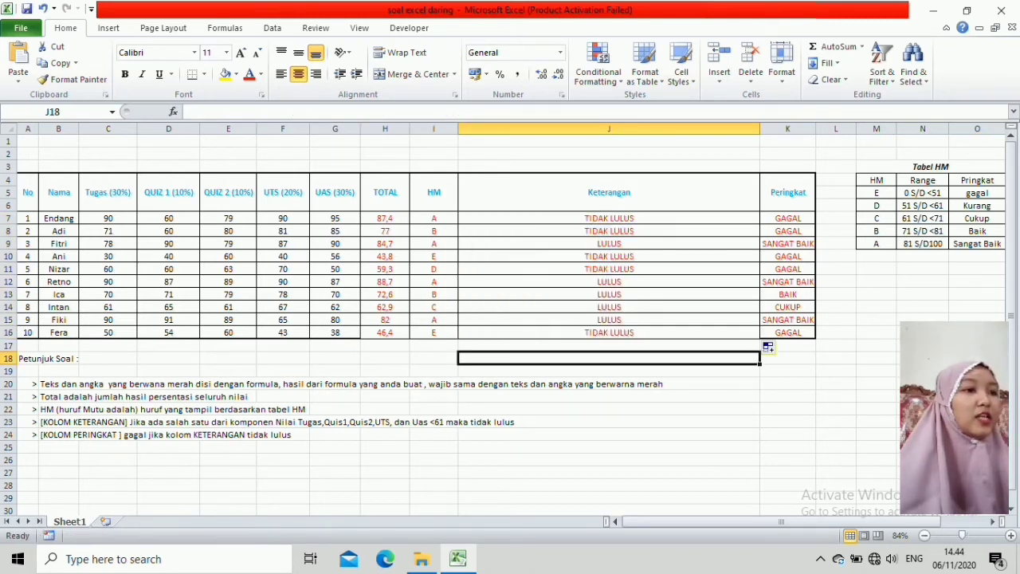
Narrow the Keterangan column to fit its text and widen the Peringkat column to make room for a long formula.
click(609, 217)
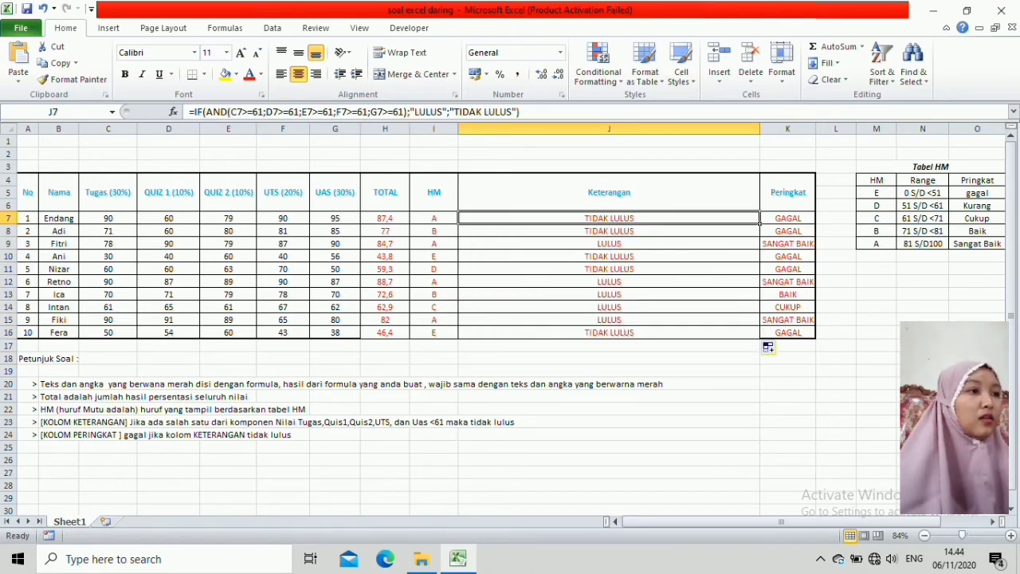
drag(761, 128, 518, 128)
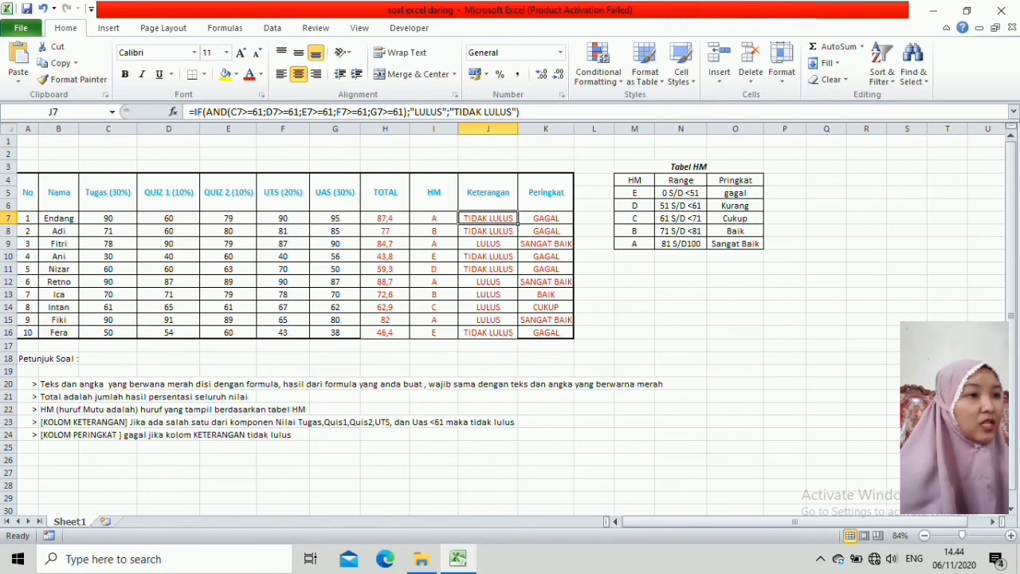
click(546, 218)
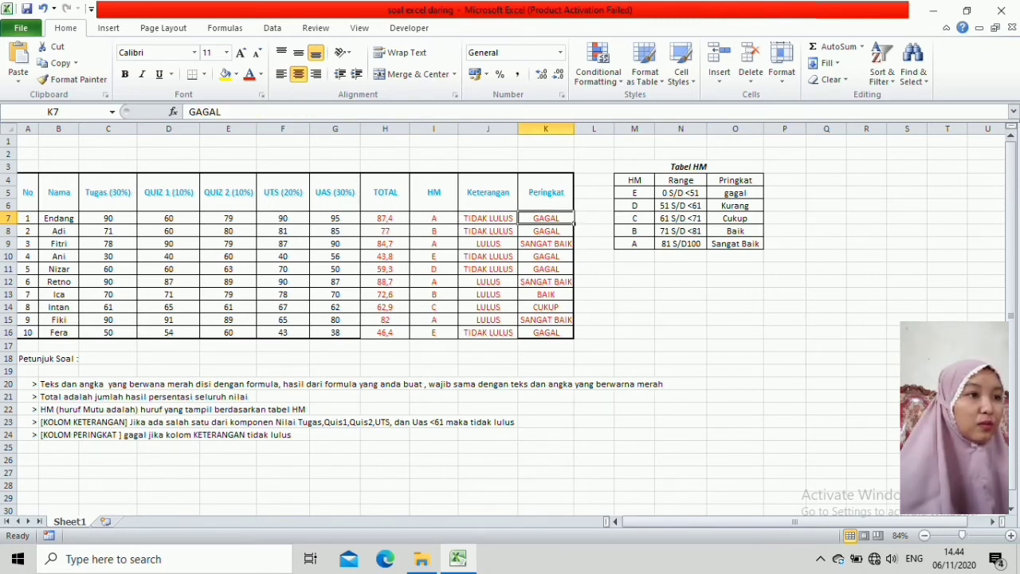
drag(573, 129, 763, 129)
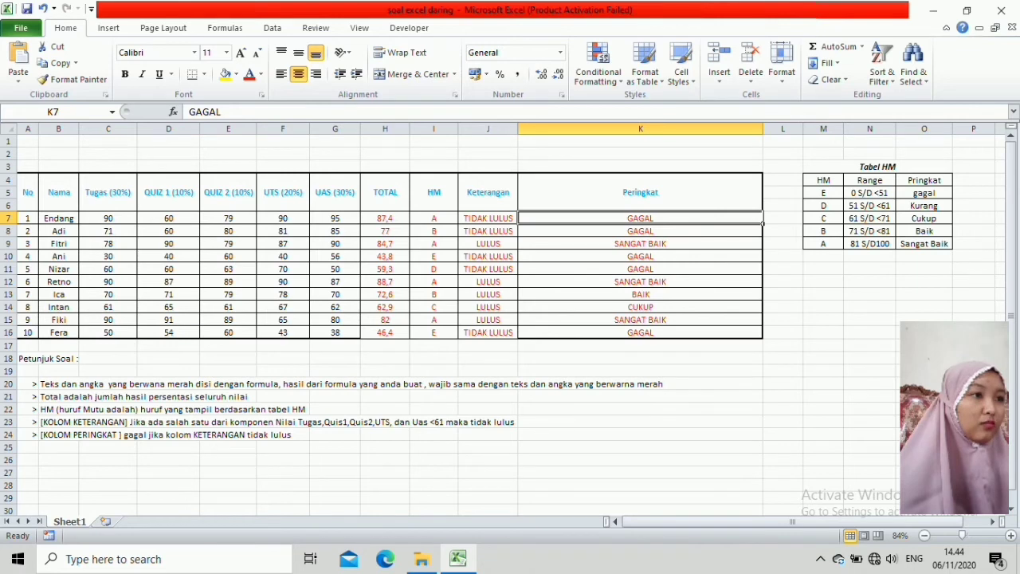
Replace the text in K7 with the start of an IF formula whose logical test refers to J7.
key(F2)
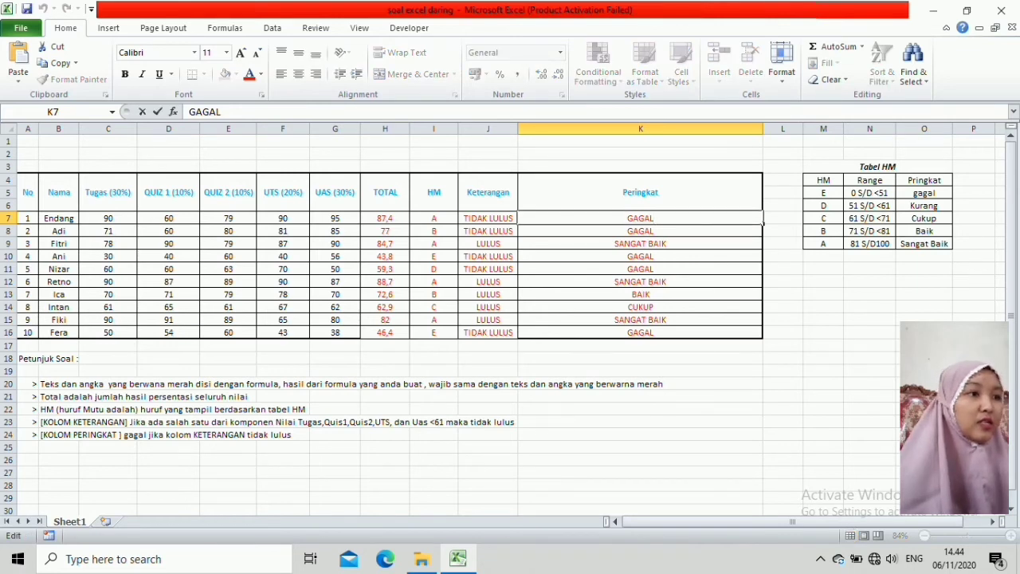
key(BackSpace)
key(BackSpace)
key(BackSpace)
key(BackSpace)
key(BackSpace)
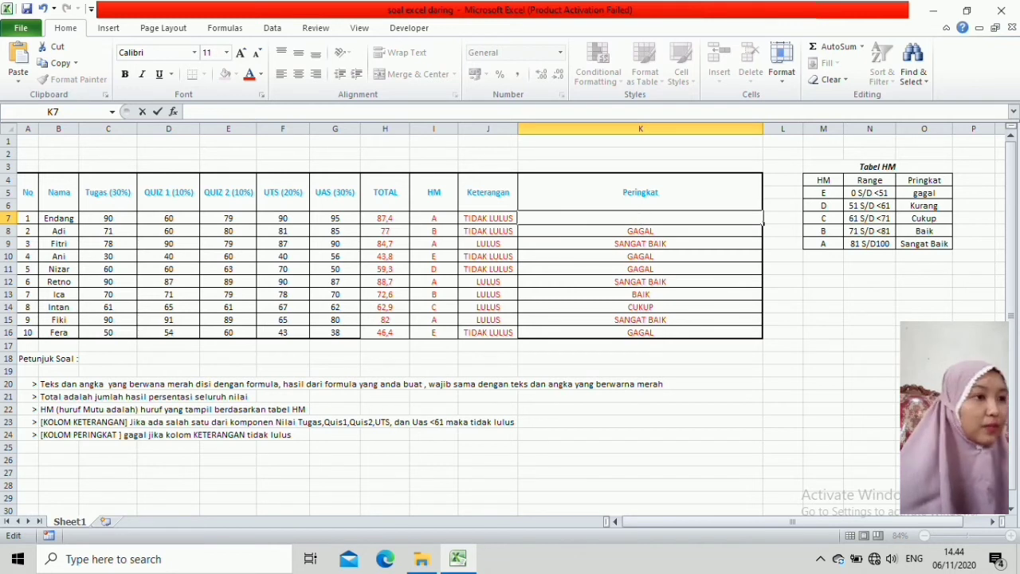
text(=IF)
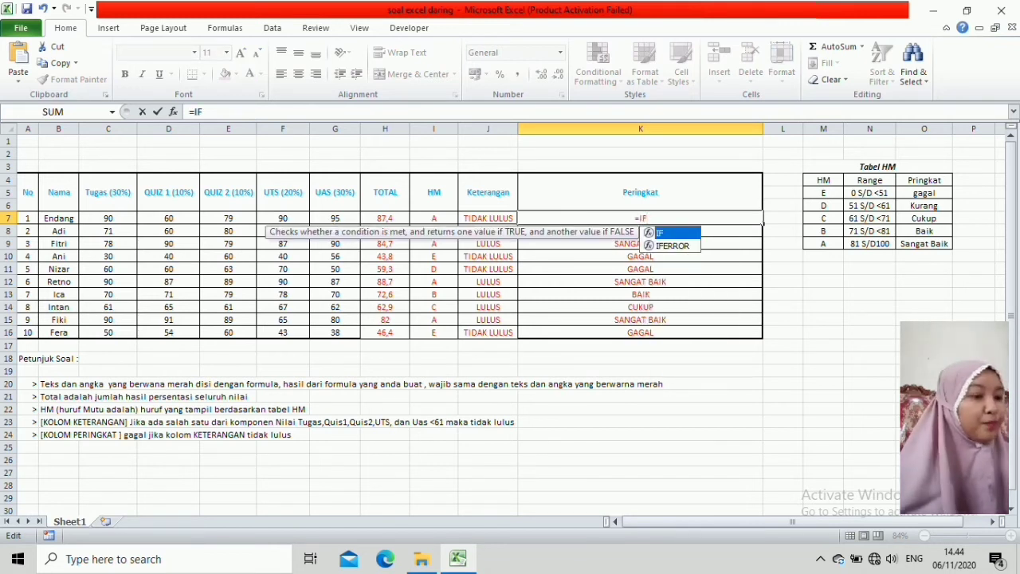
text(()
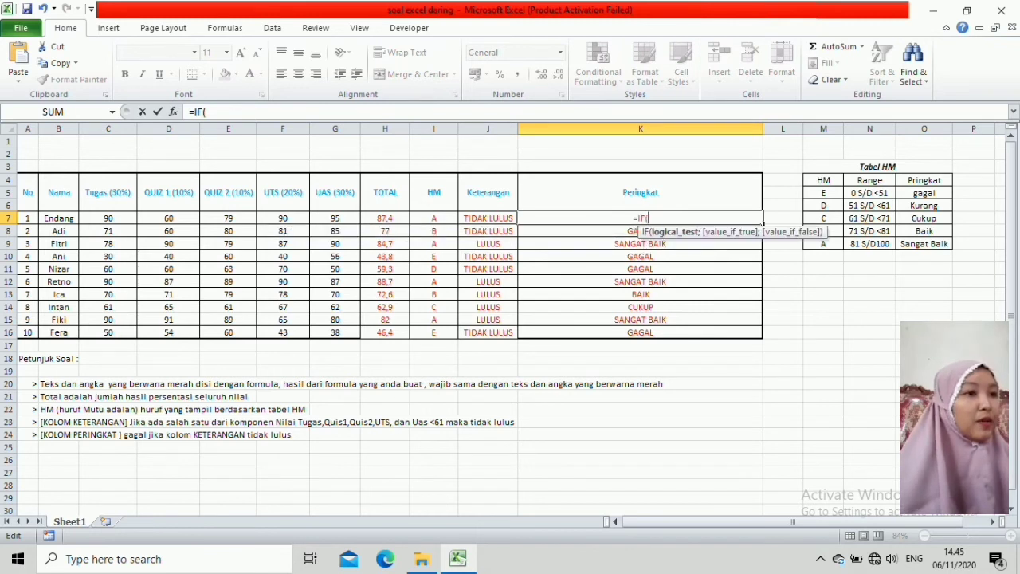
key(Left)
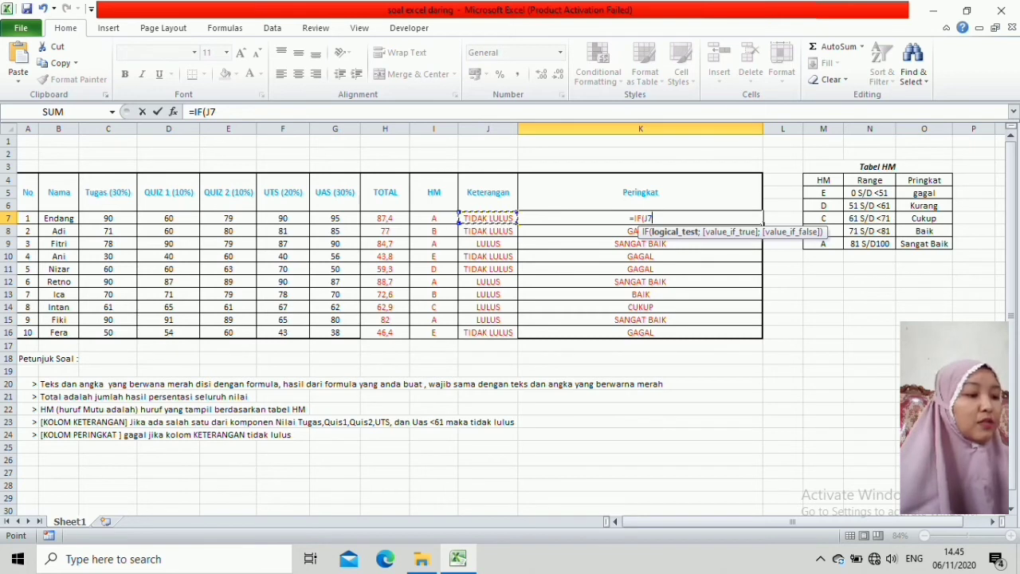
Complete the logical test in the K7 formula as J7="TIDAK LULUS".
text(>)
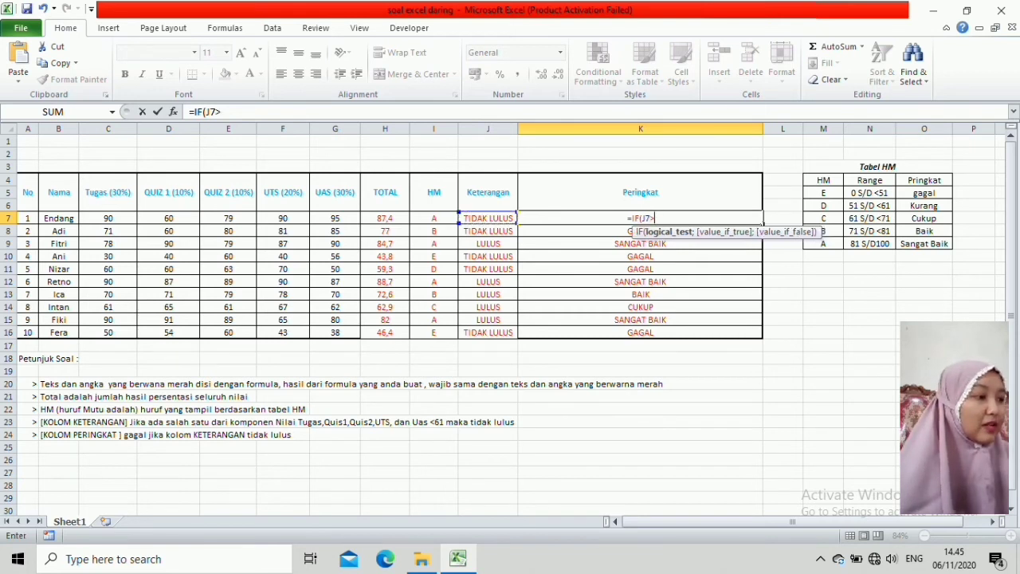
key(BackSpace)
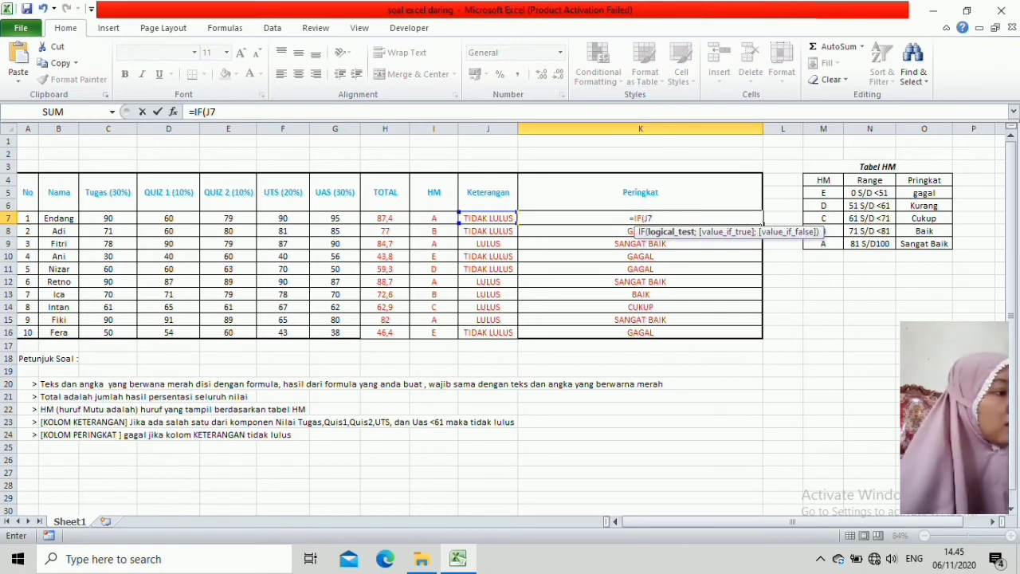
text(=)
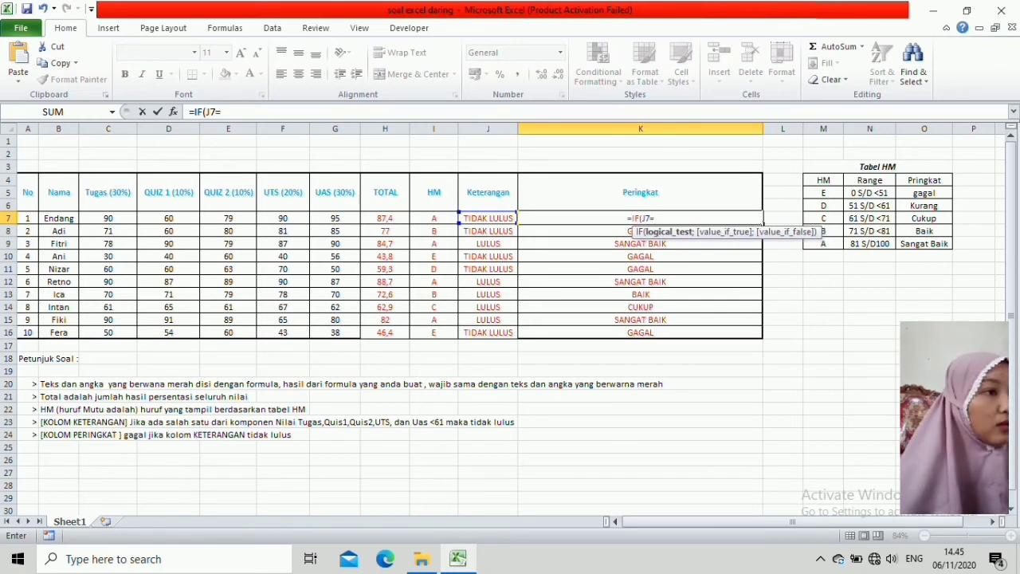
text(")
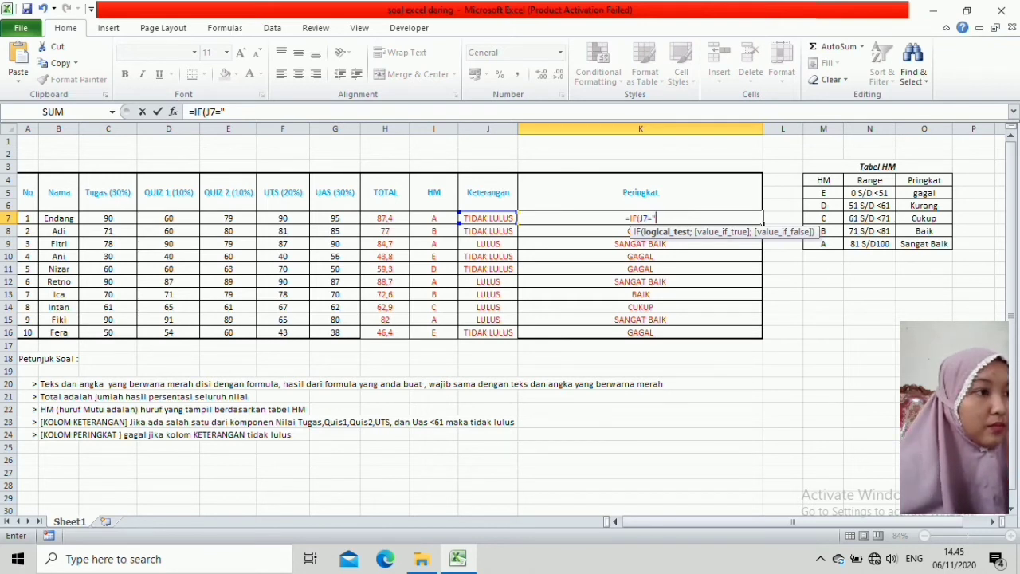
text(t)
key(BackSpace)
text(T)
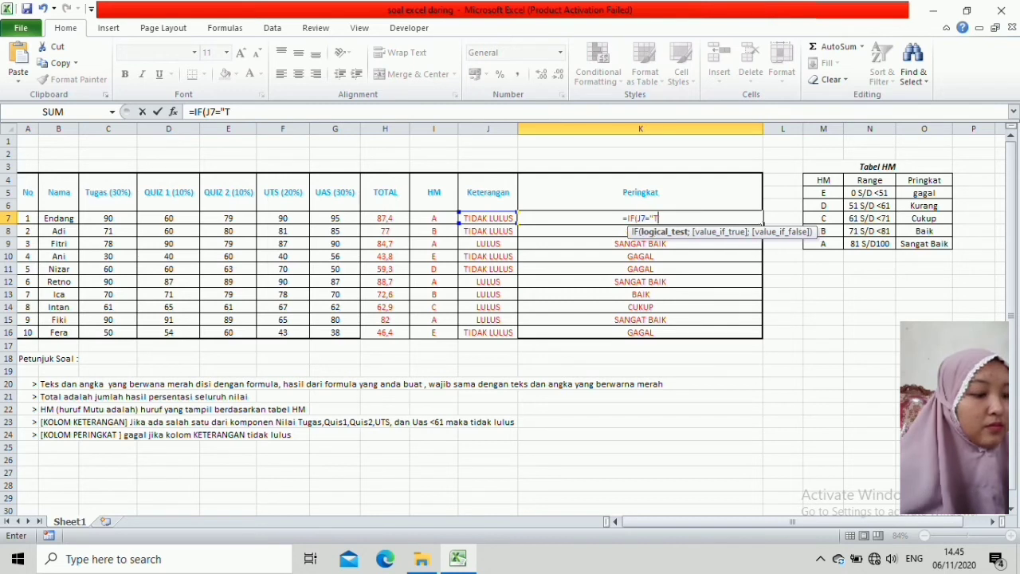
text(IDAJ)
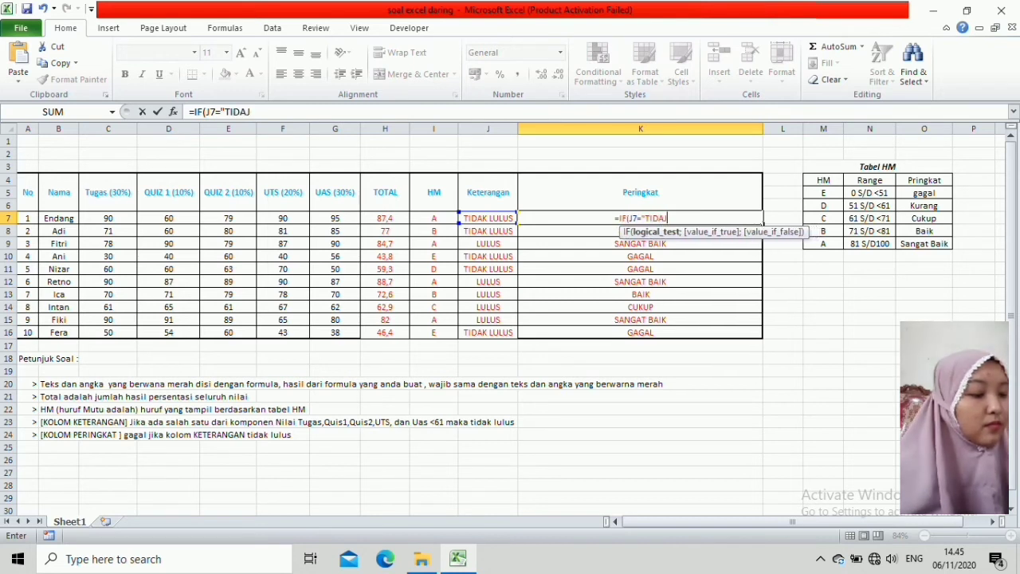
key(BackSpace)
text(K LULUS")
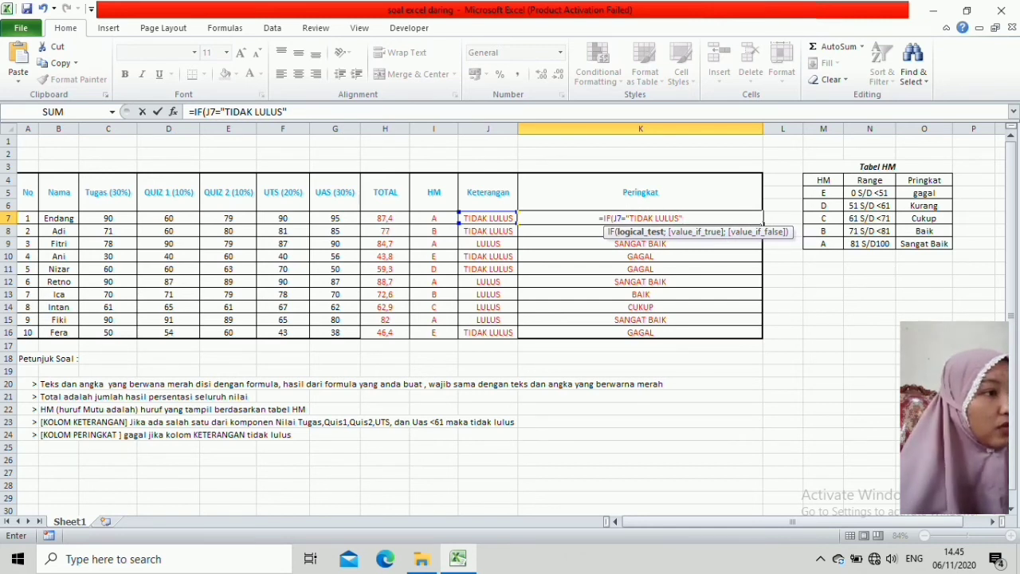
Add "GAGAL" as the true result and "SANGAT BAIK" as the false result, then close and commit the K7 formula.
text(;)
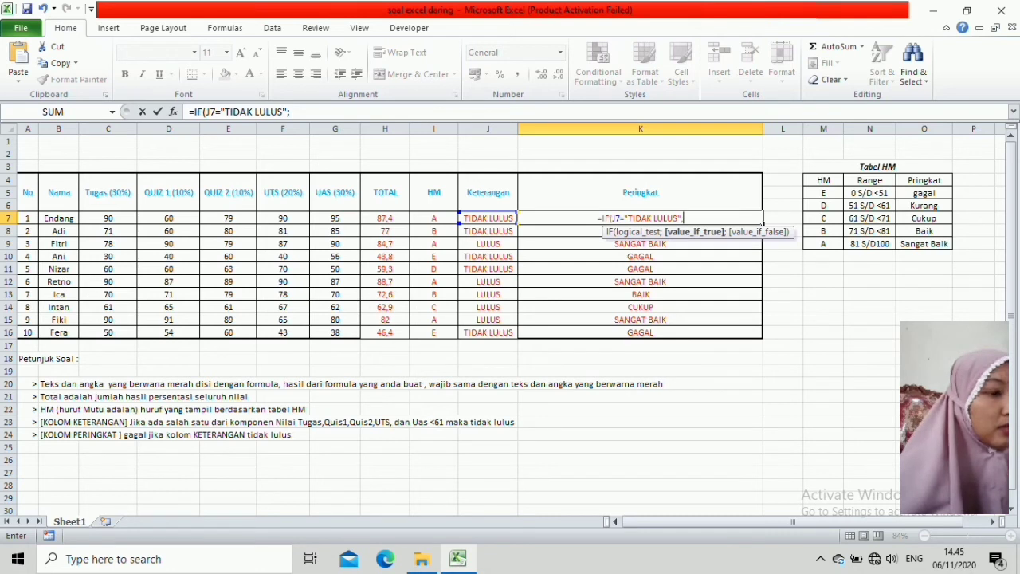
text("GAGA)
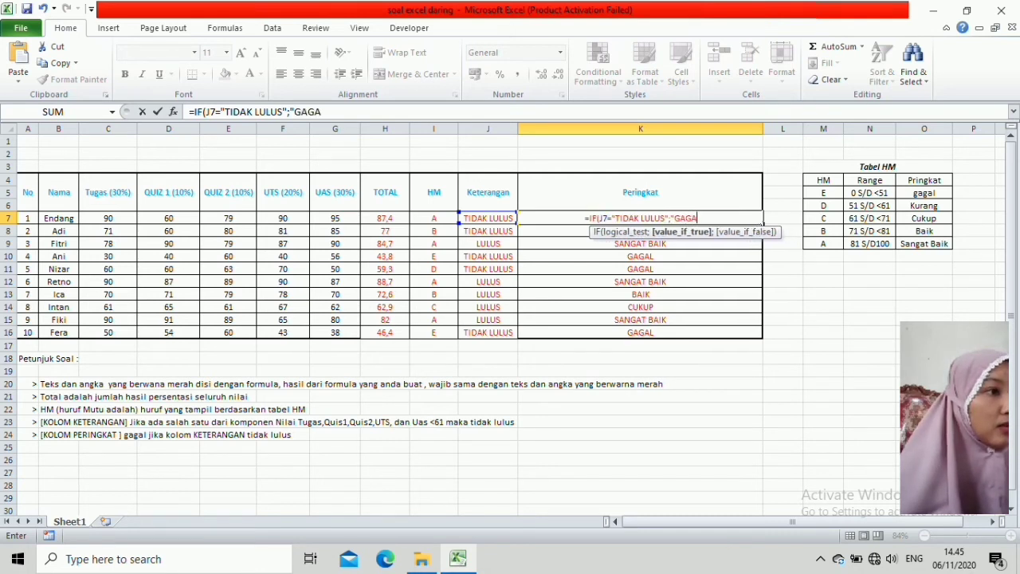
text(L")
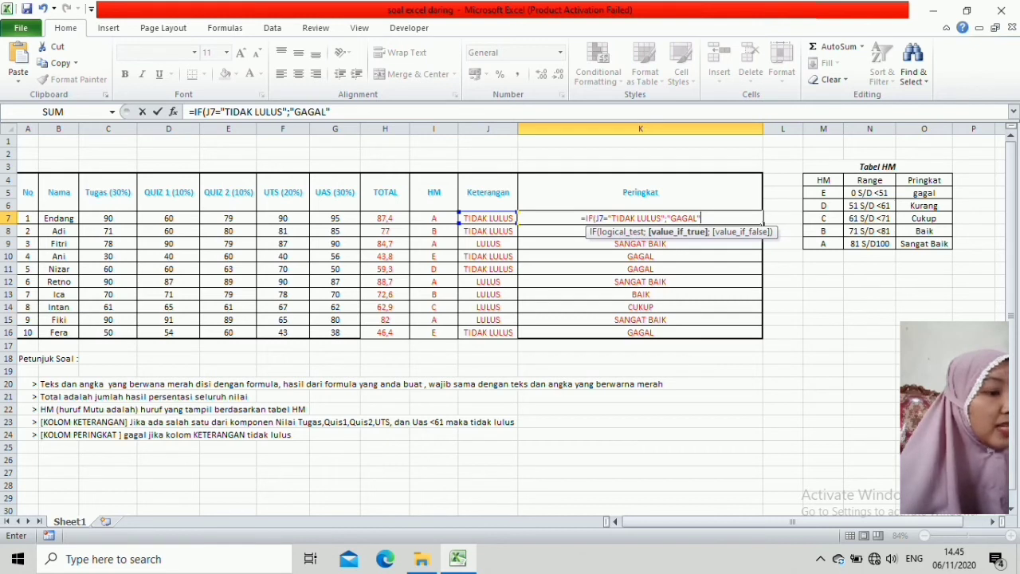
text(;")
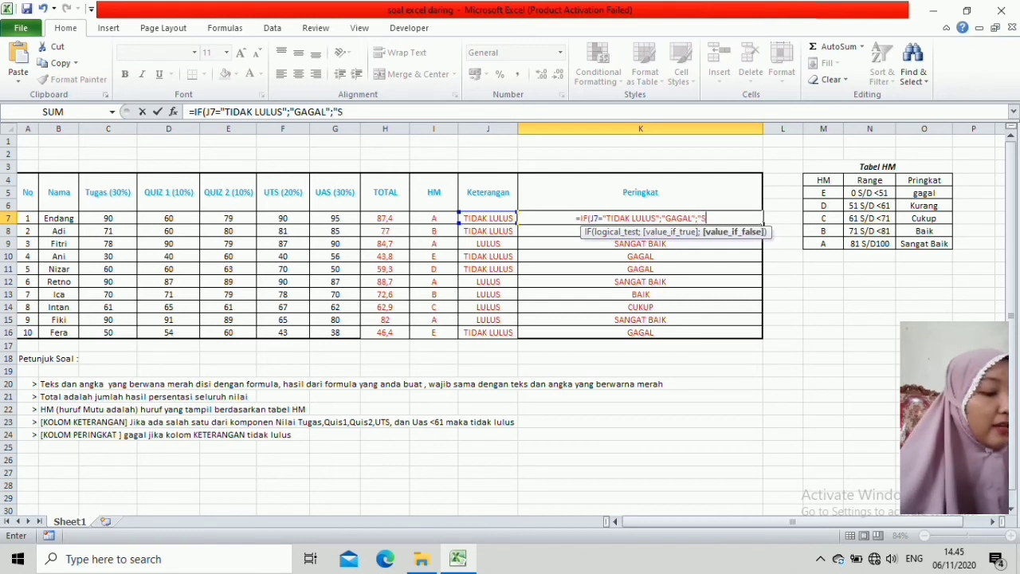
text(SANGAT BAIK")
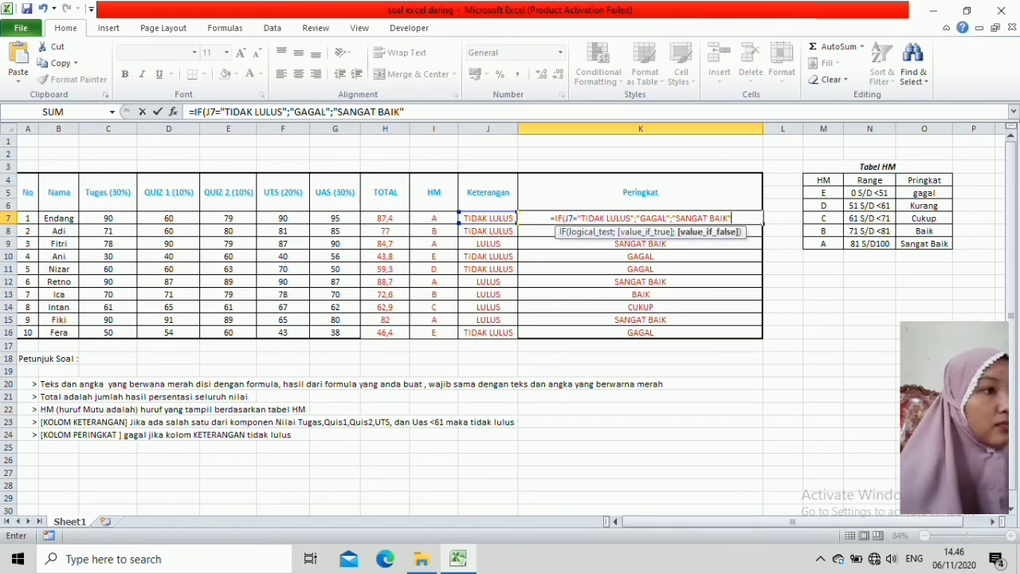
text())
key(Return)
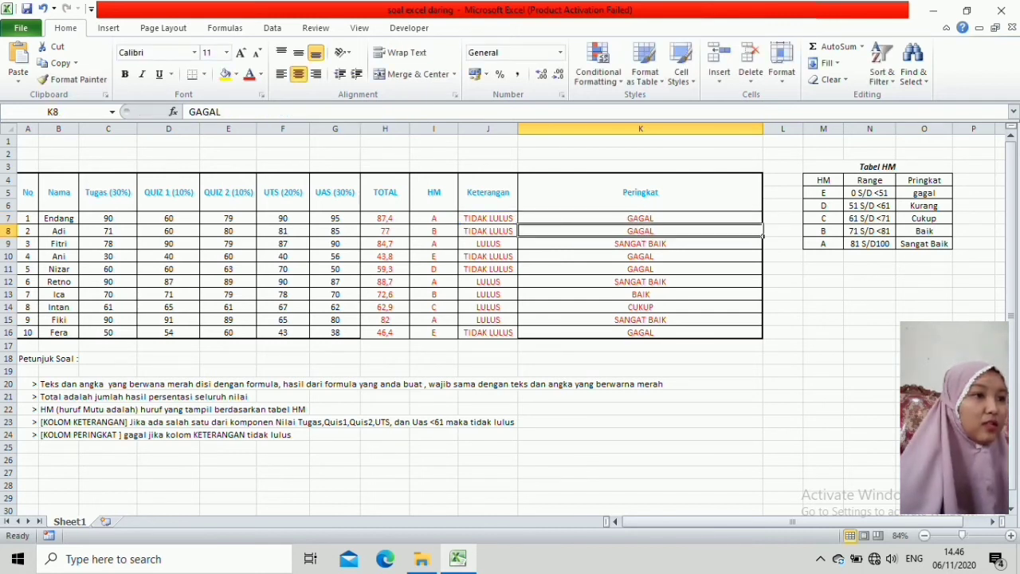
Copy the IF formula from K7 down the Peringkat column through K16.
click(640, 218)
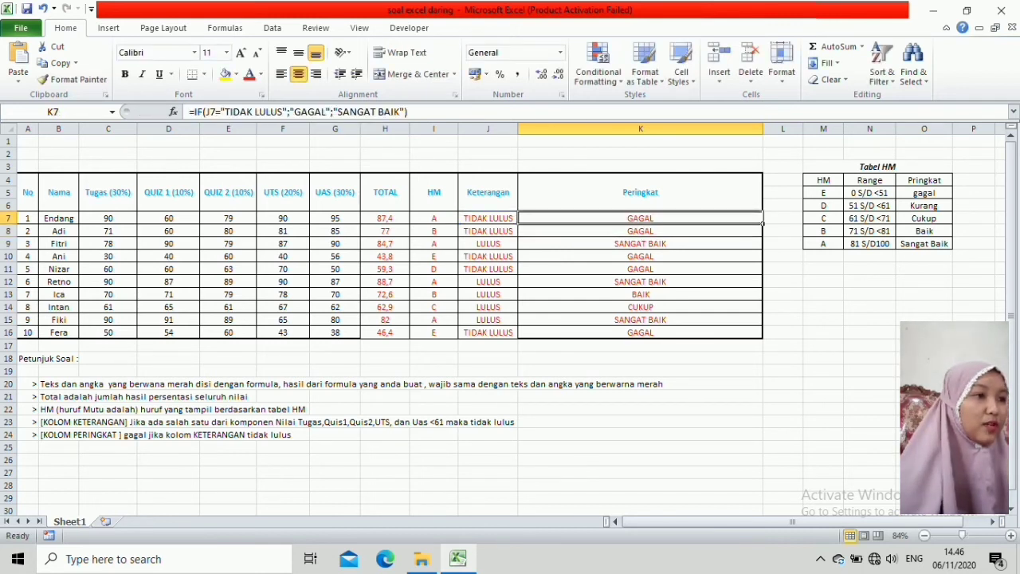
drag(763, 224, 762, 337)
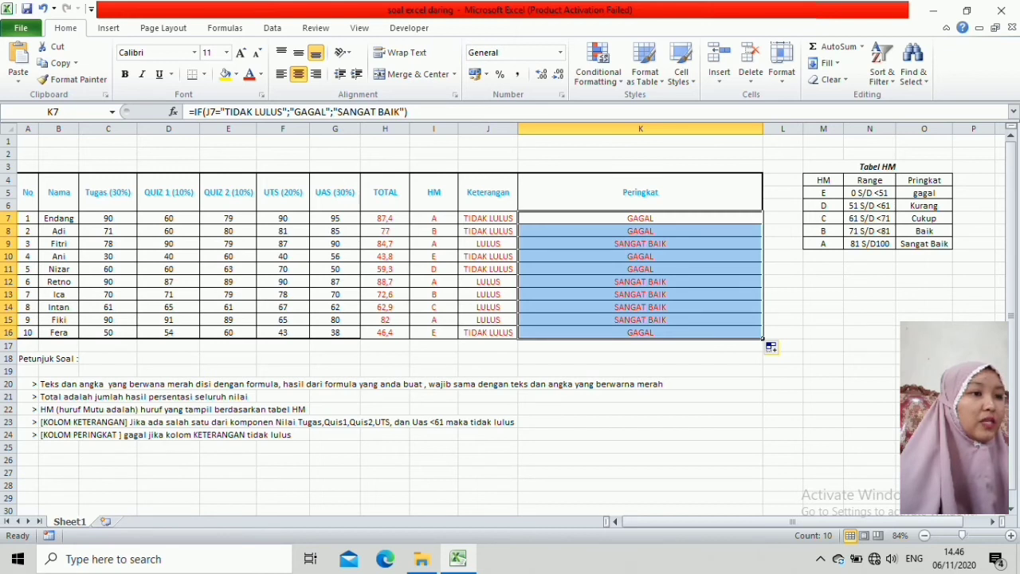
click(640, 243)
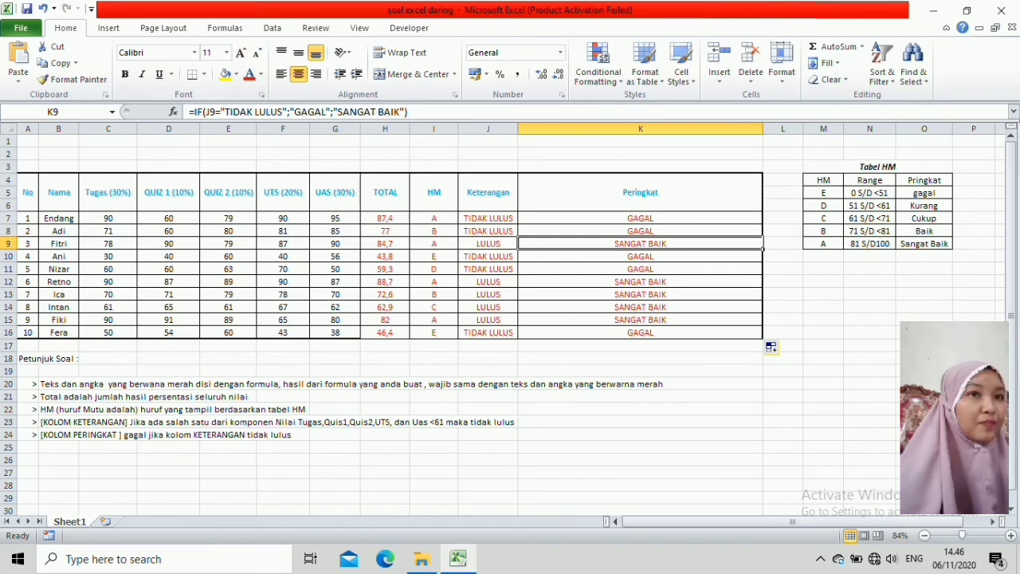
Undo and redo the Peringkat formula fill to compare its results with the original ranks, and check the formula in K13.
click(42, 9)
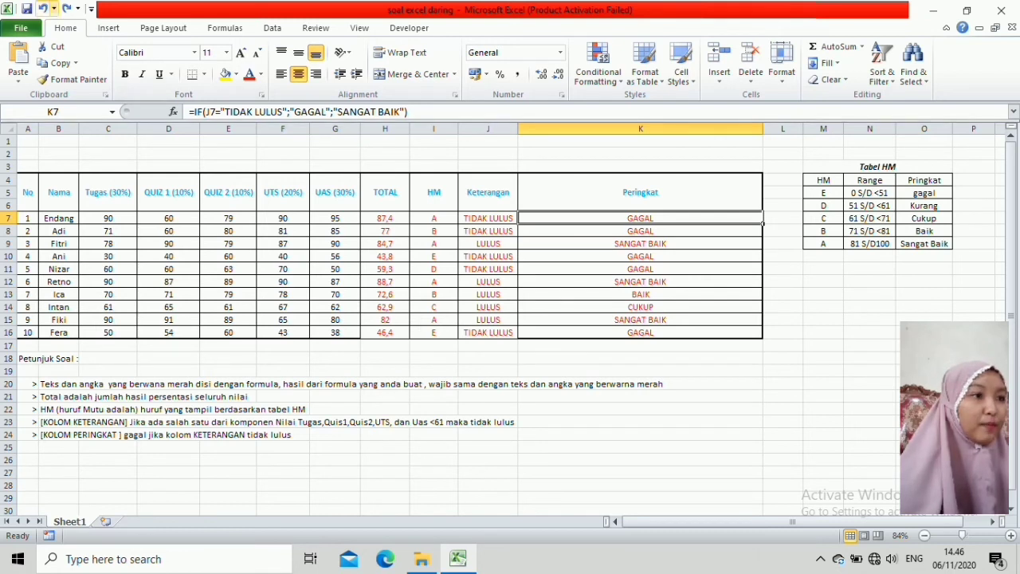
click(67, 9)
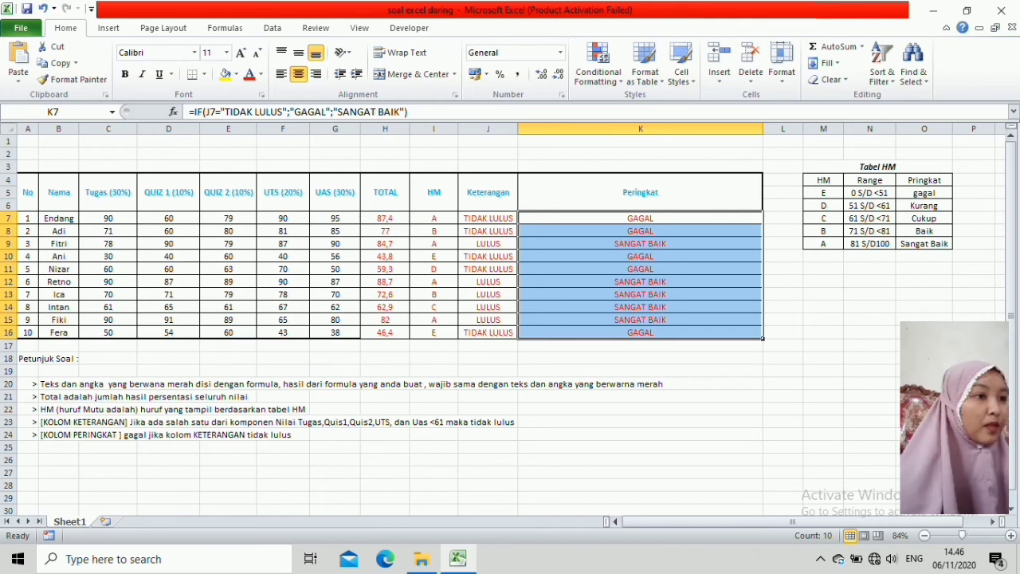
click(640, 295)
double_click(678, 295)
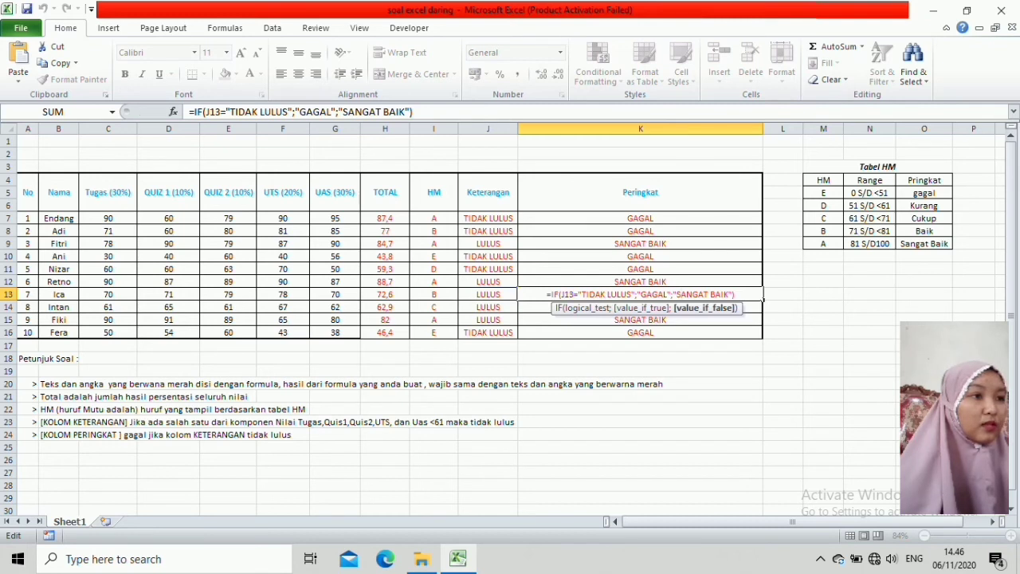
click(640, 446)
click(640, 231)
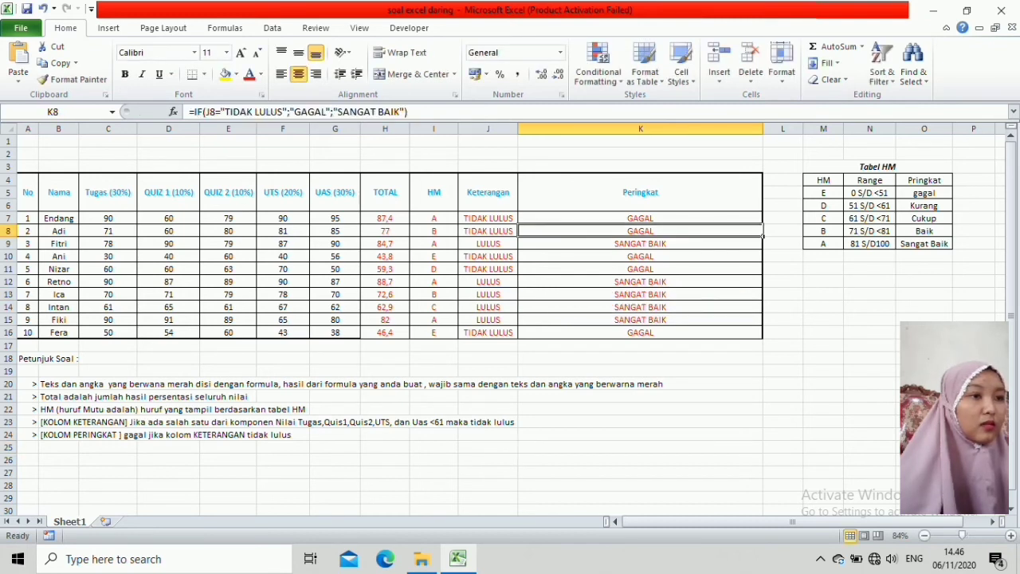
click(640, 358)
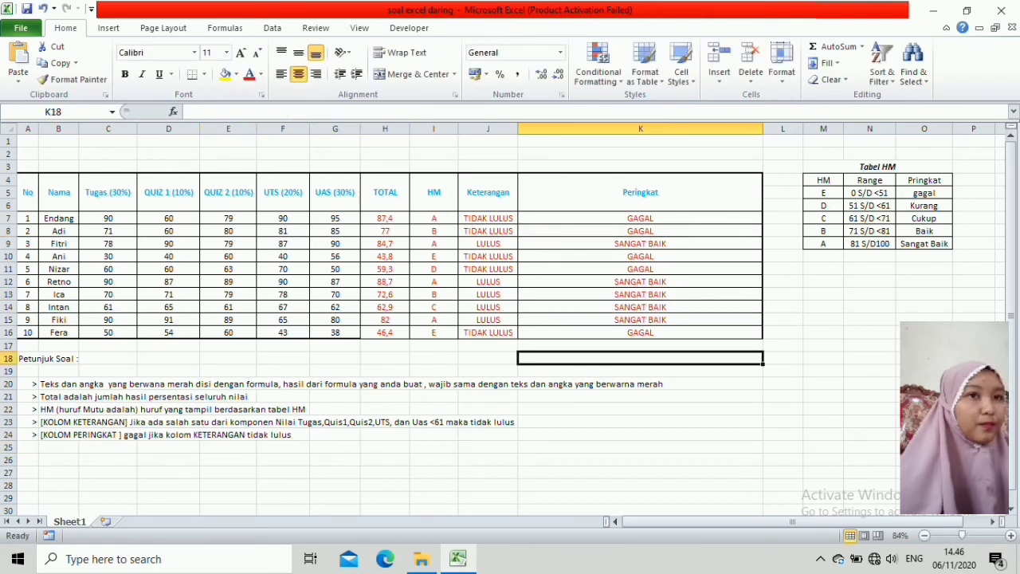
click(43, 8)
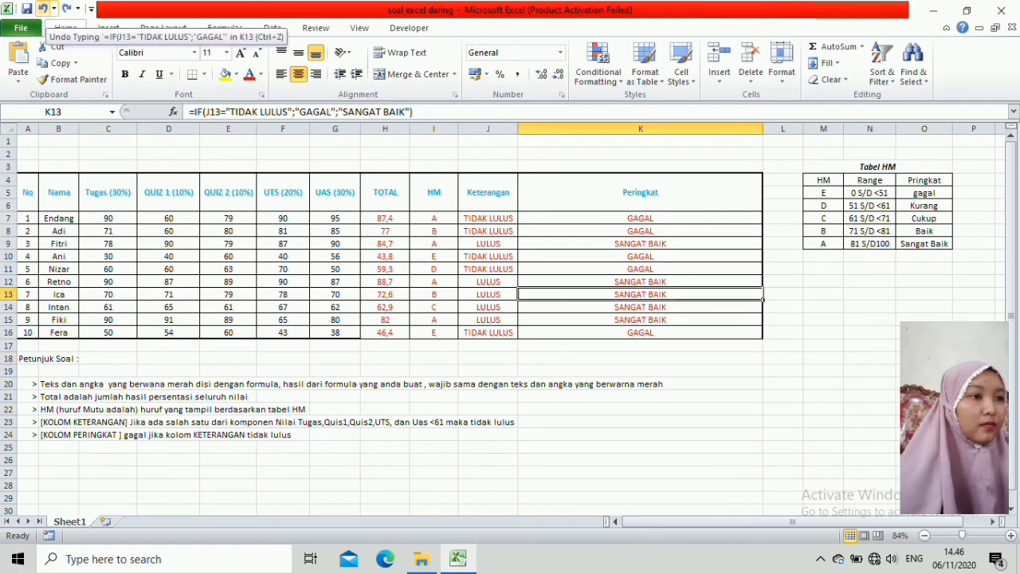
click(43, 8)
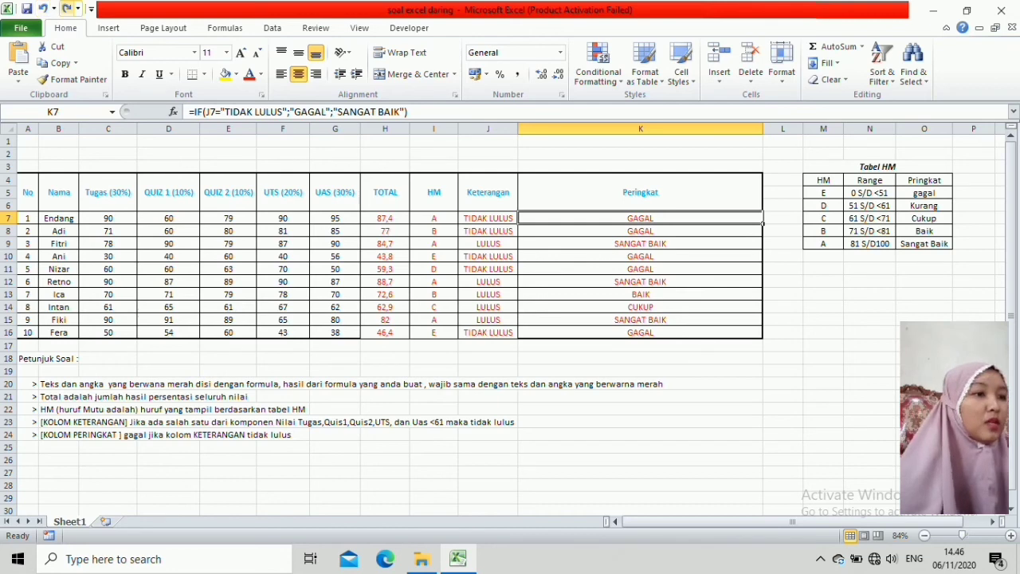
click(67, 9)
click(639, 307)
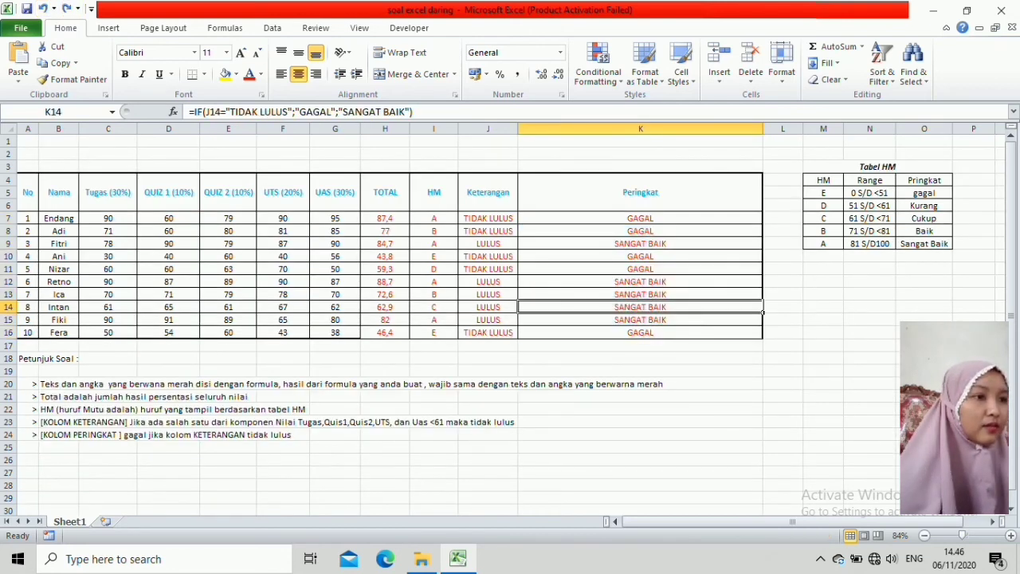
Change the false result of the IF formula in K13 to "BAIK" and commit it.
double_click(662, 294)
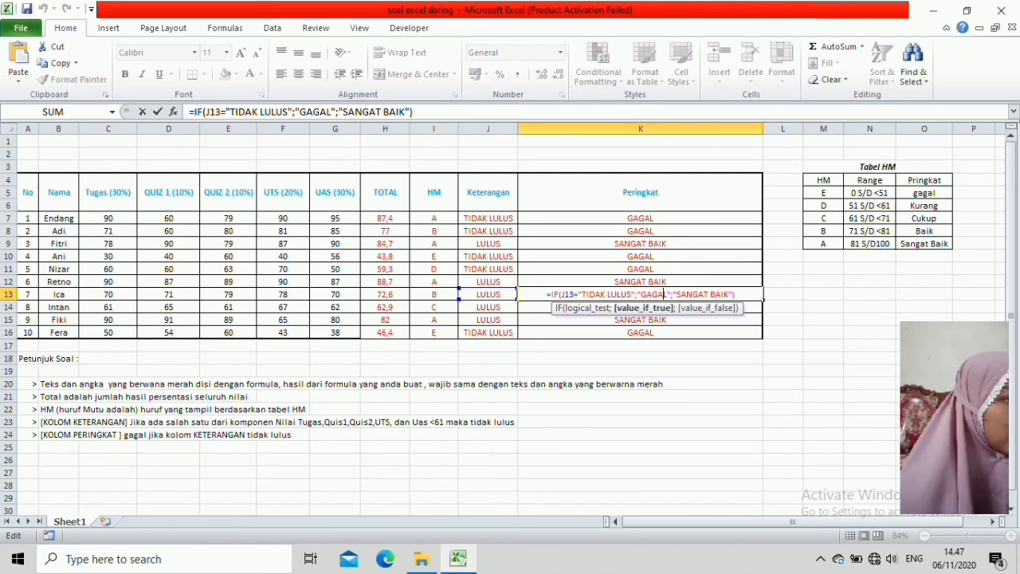
click(608, 294)
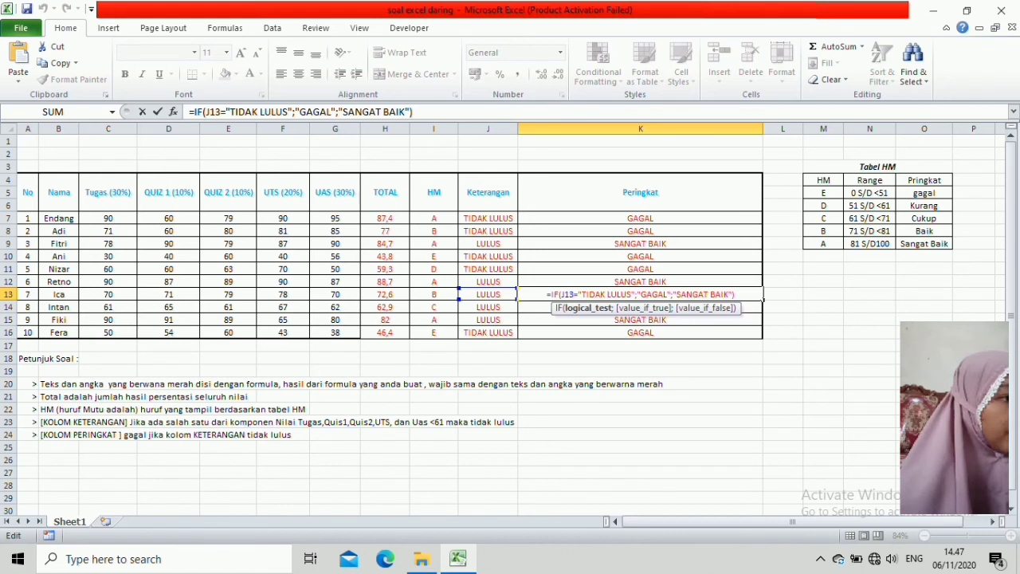
click(728, 294)
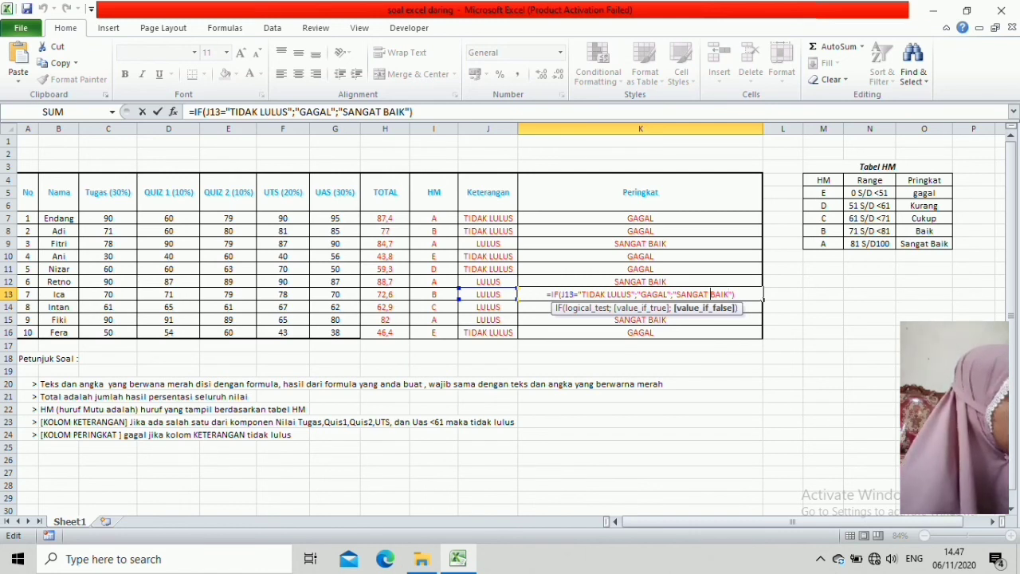
key(BackSpace)
key(BackSpace)
key(BackSpace)
key(BackSpace)
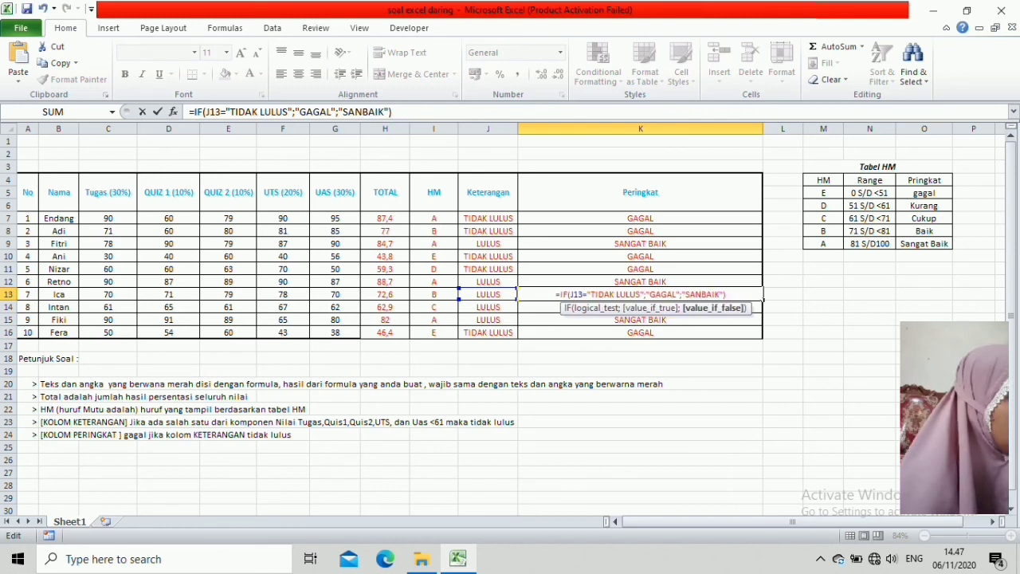
key(BackSpace)
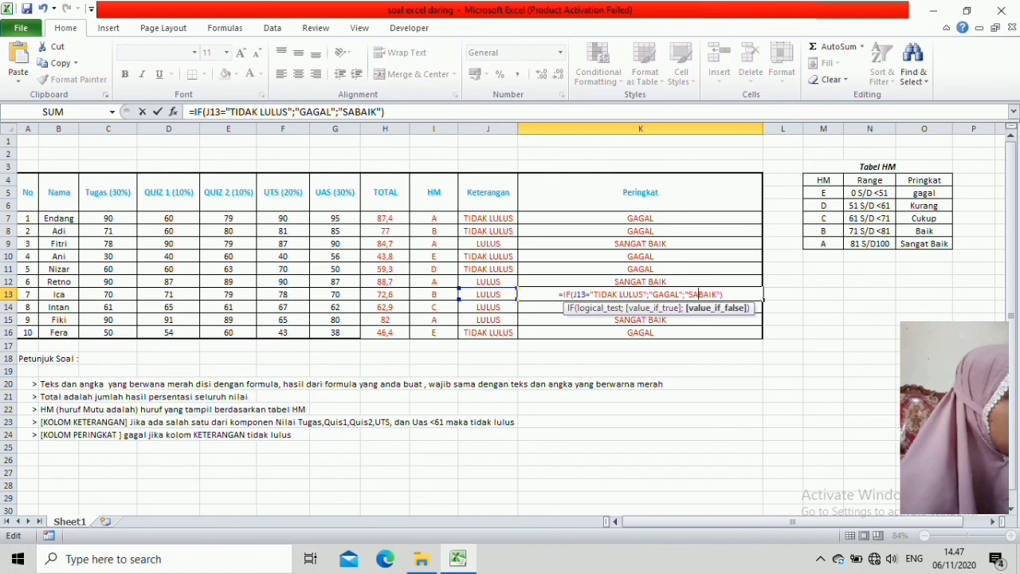
key(BackSpace)
key(BackSpace)
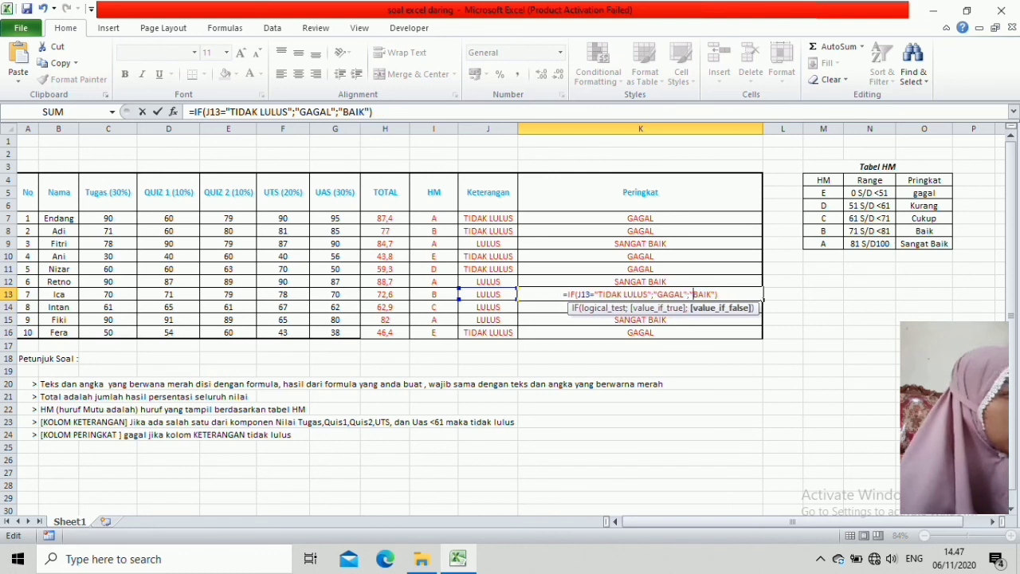
click(683, 294)
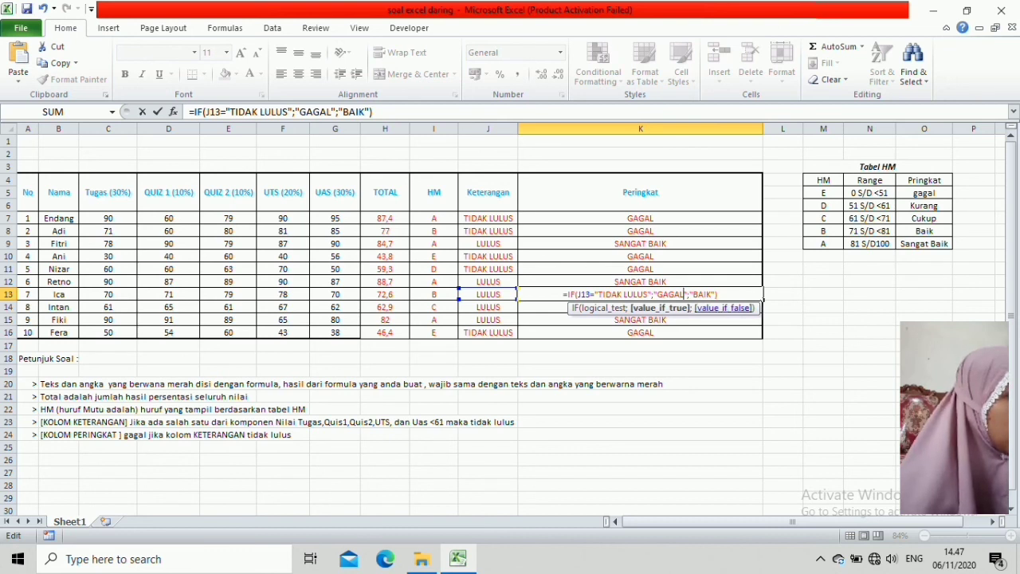
click(718, 294)
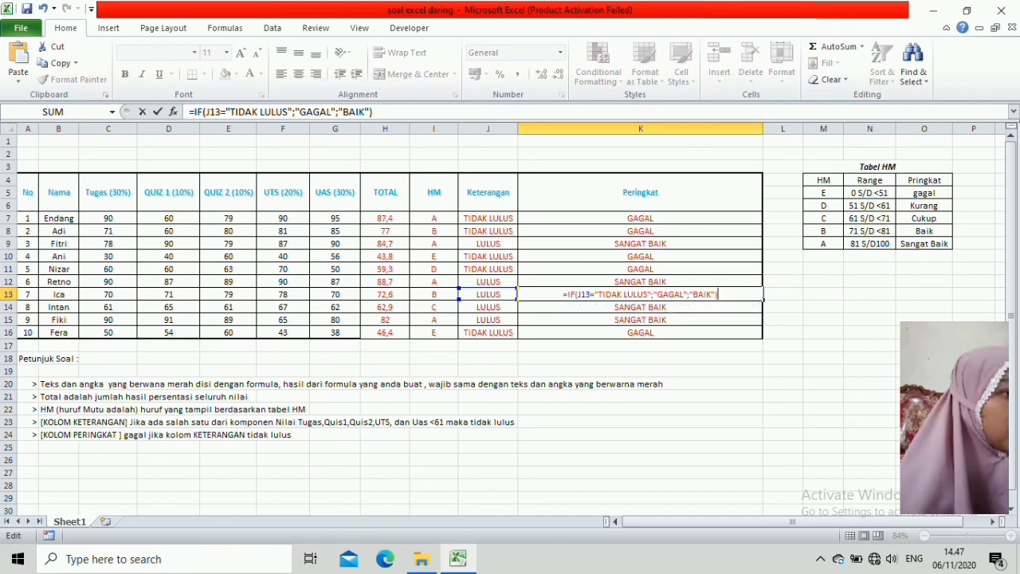
key(Return)
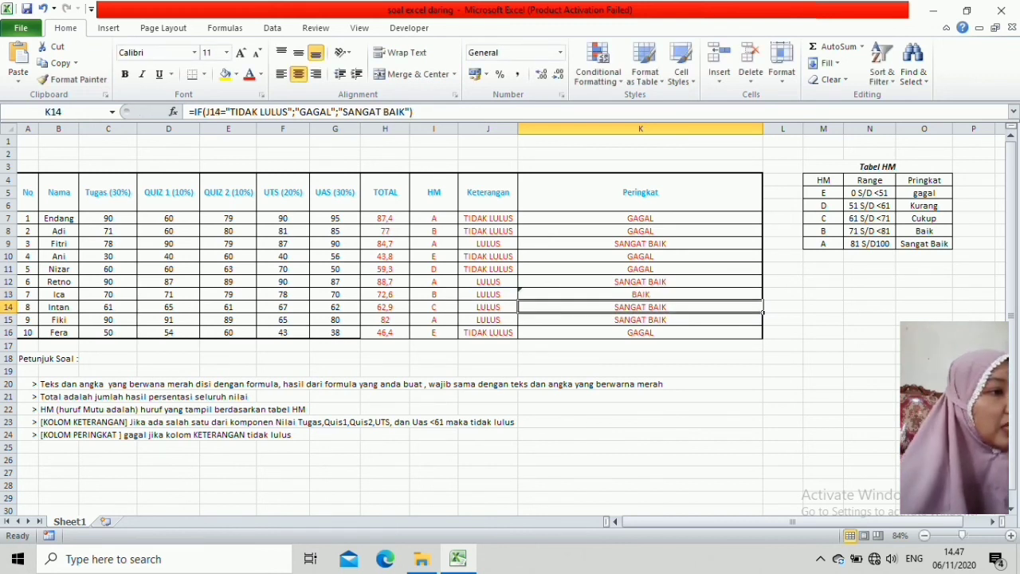
Replace the false result of the IF formula in K14 with "CUKUP" and commit it.
double_click(675, 307)
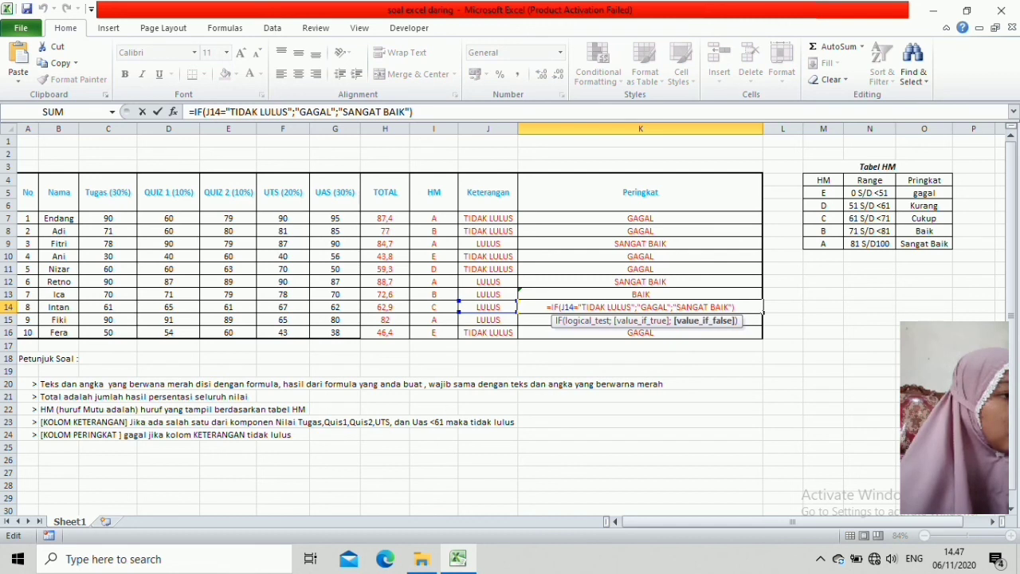
click(725, 307)
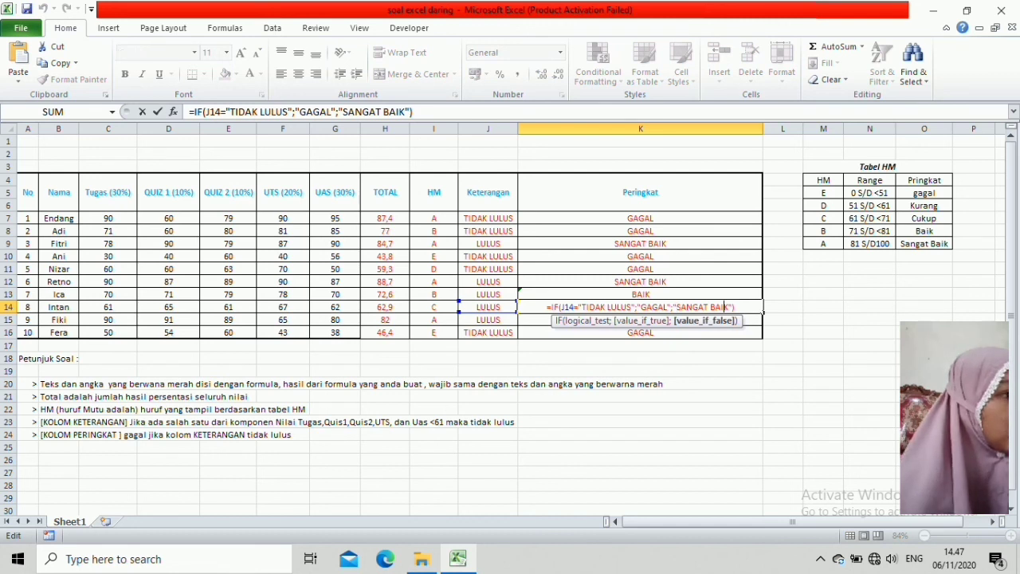
key(Delete)
key(BackSpace)
key(BackSpace)
key(BackSpace)
key(BackSpace)
key(BackSpace)
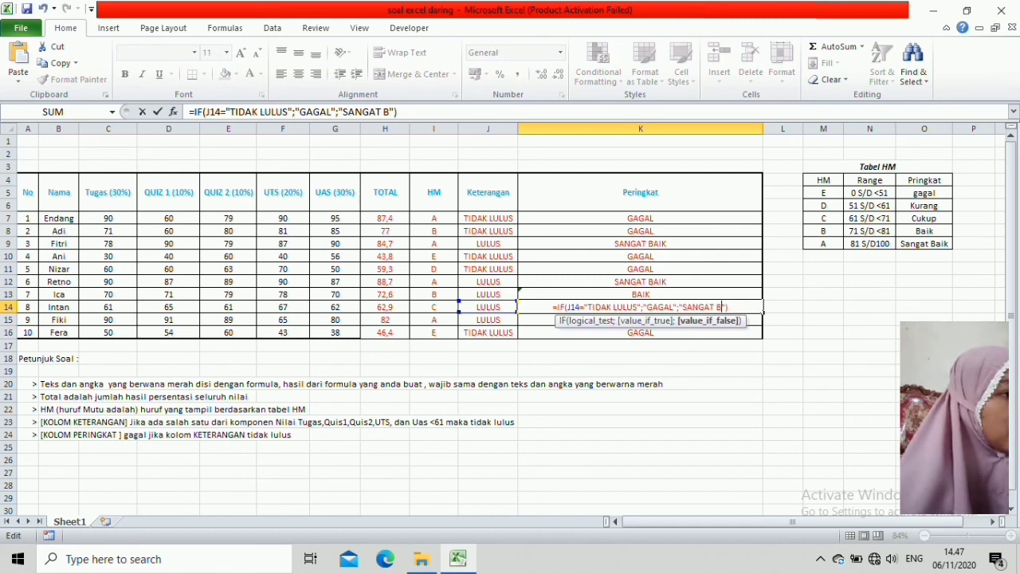
key(BackSpace)
key(BackSpace)
key(BackSpace)
key(BackSpace)
key(BackSpace)
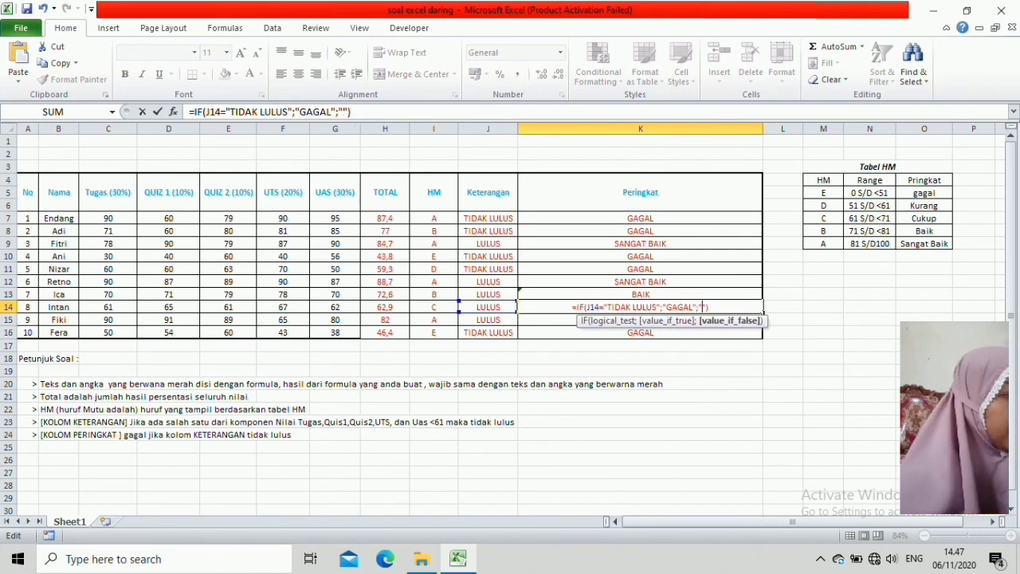
text(CUKUP)
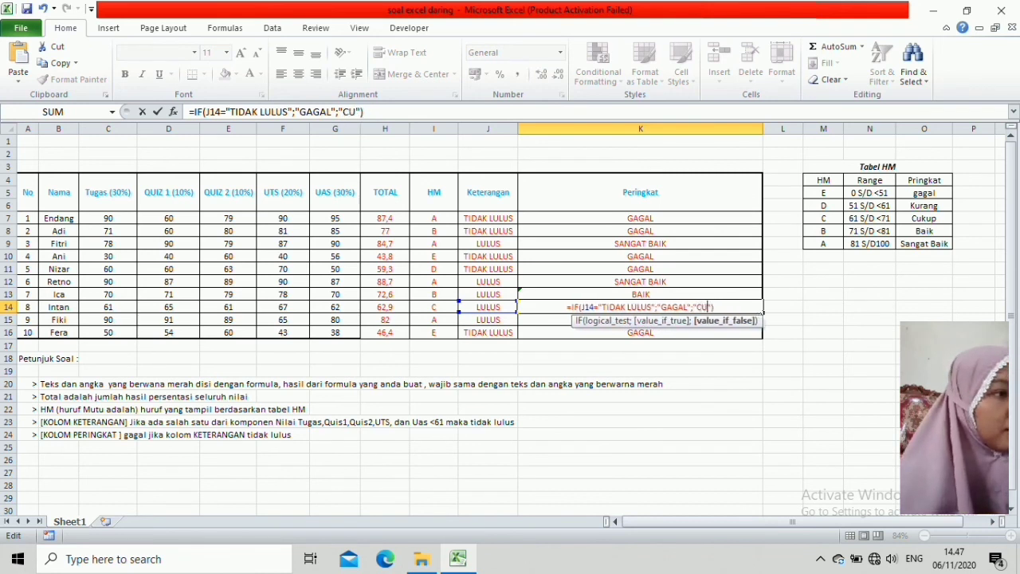
key(Return)
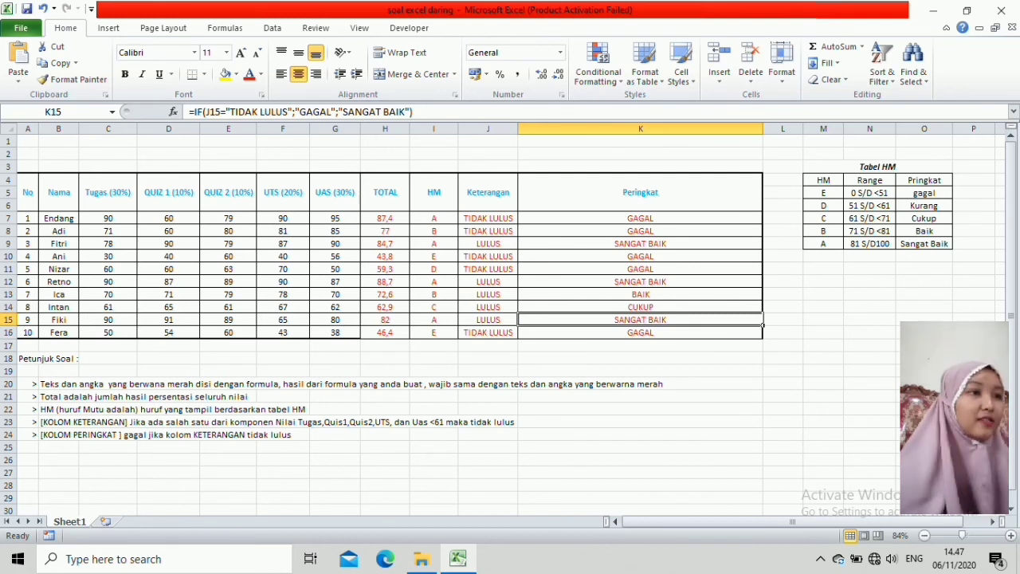
Narrow the Peringkat column to fit its text and move the selection to the empty cell K17 below the table.
drag(763, 128, 586, 129)
click(552, 345)
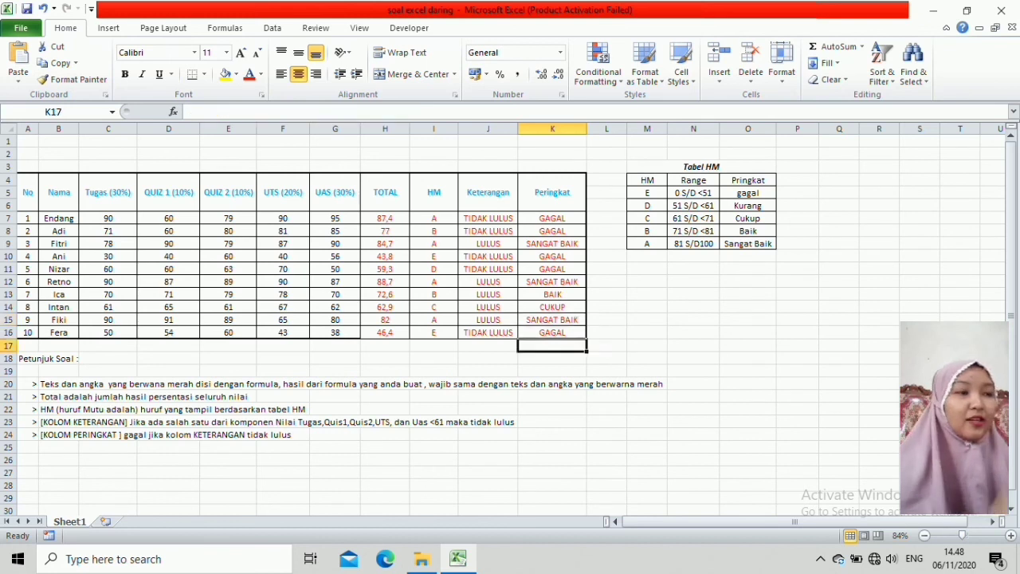